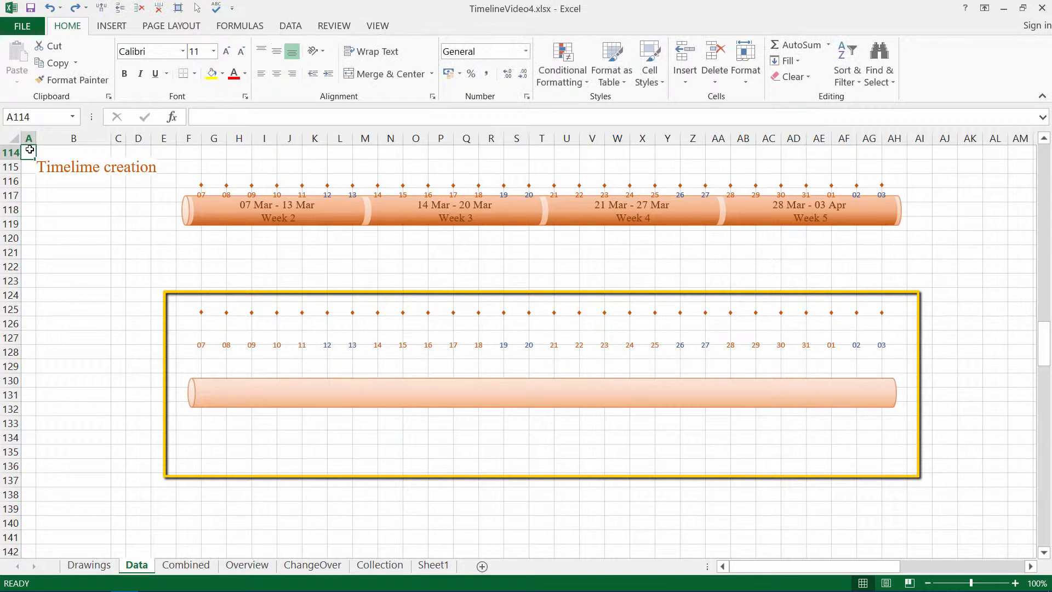
Step: Paste the week interval bars below the blank cylinder, and delete all the loose timeline parts across rows 124 to 136
{"action": "key", "text": "ctrl+v"}
{"action": "left_click", "coordinate": [30, 150]}
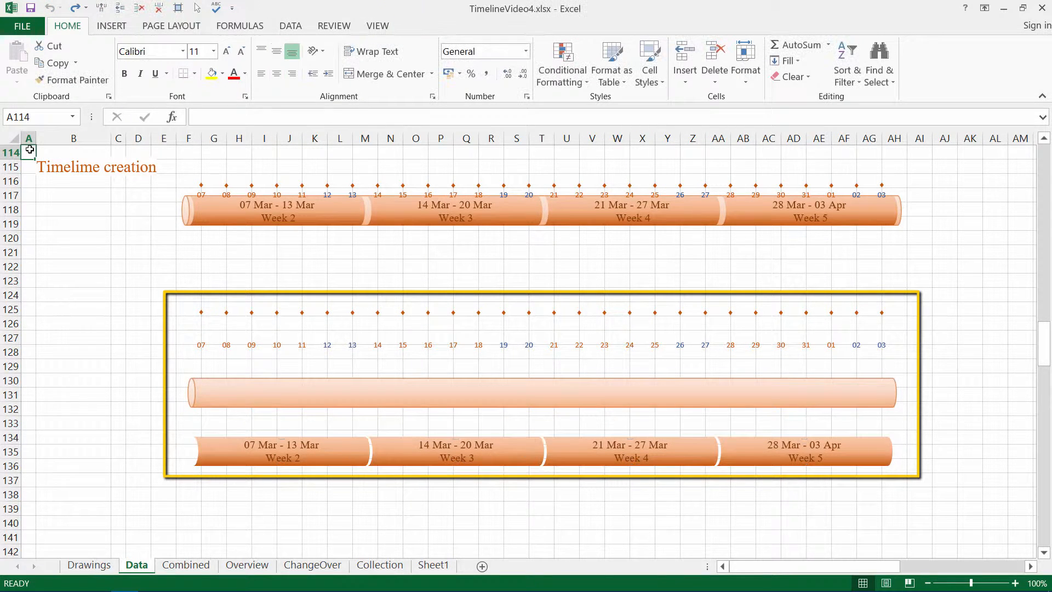
{"action": "left_click", "coordinate": [197, 7]}
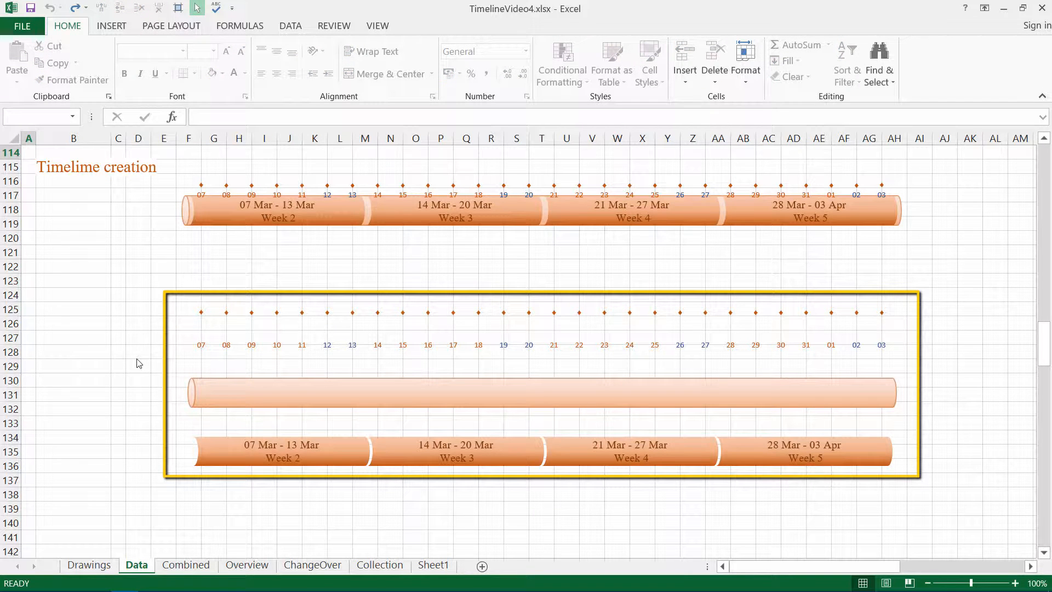
{"action": "mouse_move", "coordinate": [152, 264]}
{"action": "left_mouse_down"}
{"action": "mouse_move", "coordinate": [500, 453]}
{"action": "mouse_move", "coordinate": [888, 508]}
{"action": "mouse_move", "coordinate": [930, 503]}
{"action": "left_mouse_up"}
{"action": "key", "text": "Delete"}
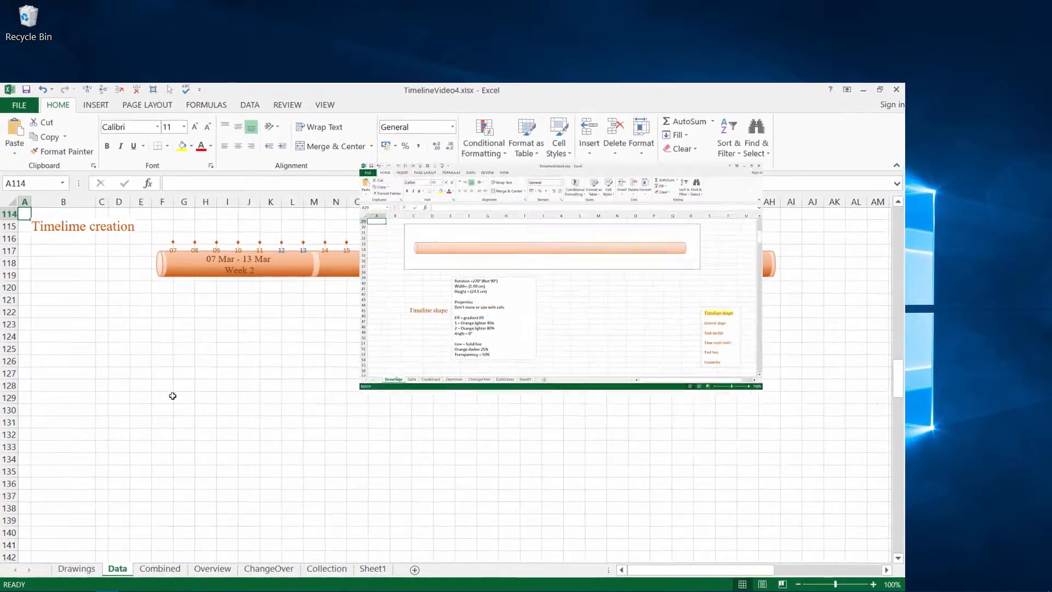
Step: Paste the timeline cylinder shape from the Drawings sheet onto the Data sheet around rows 128 to 131, and select cell A114
{"action": "left_click", "coordinate": [367, 213]}
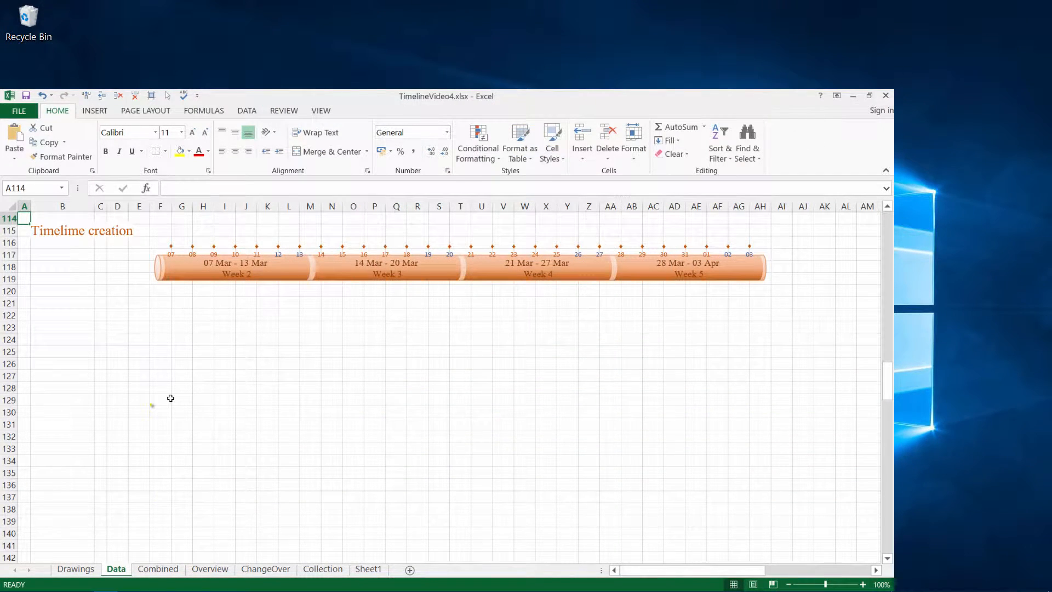
{"action": "key", "text": "ctrl+v"}
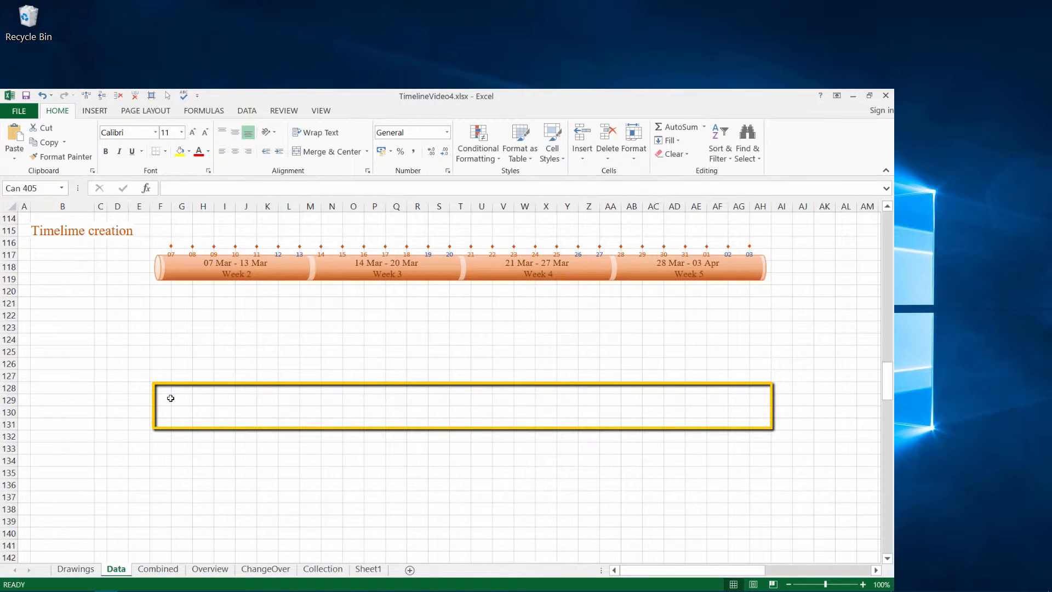
{"action": "left_click", "coordinate": [25, 217]}
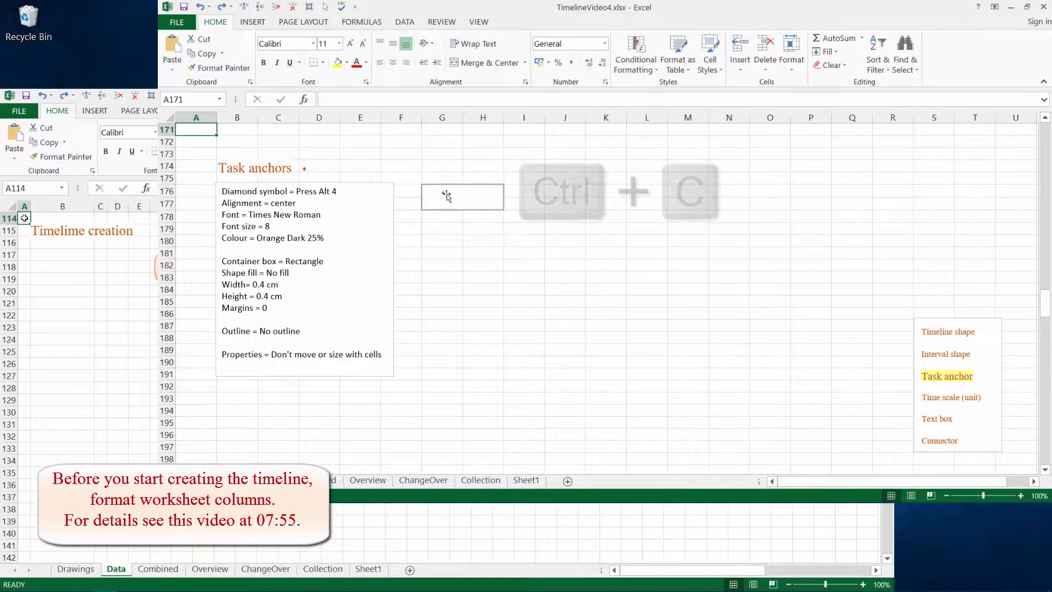
Step: Copy the diamond task anchor on the Drawings sheet and paste seven copies starting at cell G180
{"action": "left_click", "coordinate": [445, 195]}
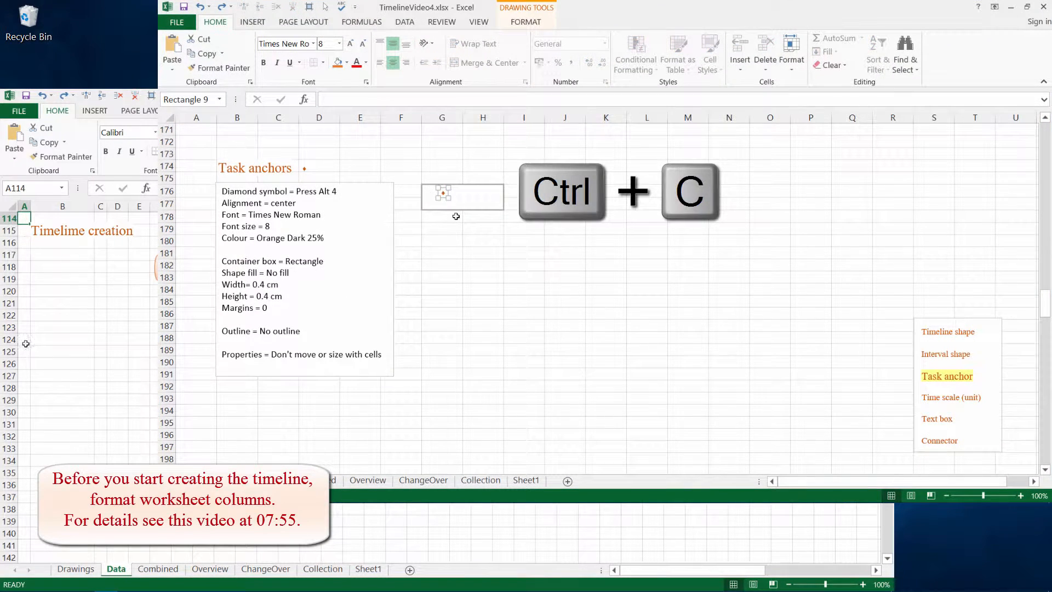
{"action": "left_click", "coordinate": [442, 238]}
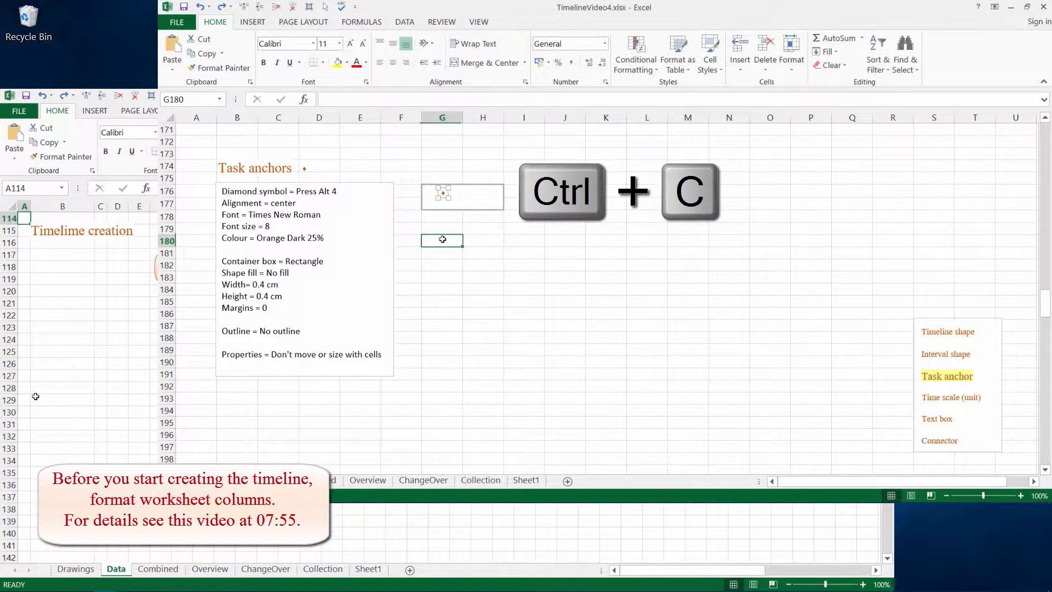
{"action": "key", "text": "ctrl+v"}
{"action": "key", "text": "ctrl+v"}
{"action": "key", "text": "ctrl+v"}
{"action": "key", "text": "ctrl+v"}
{"action": "key", "text": "ctrl+v"}
{"action": "key", "text": "ctrl+v"}
{"action": "key", "text": "ctrl+v"}
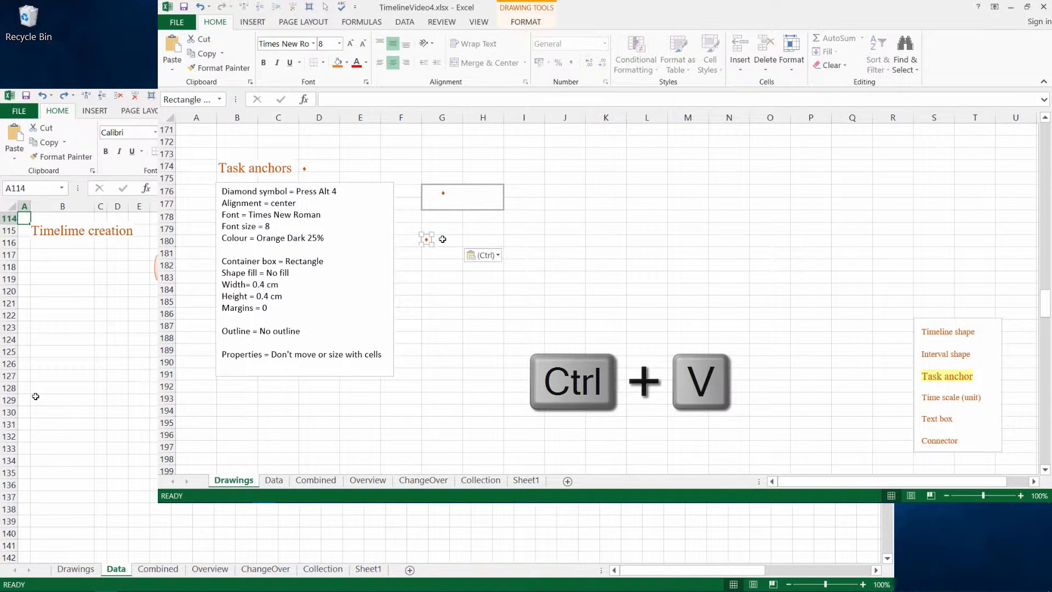
Step: Paste three more sets of seven task anchors, starting at cells J180, M180 and P180
{"action": "left_click", "coordinate": [565, 241]}
{"action": "key", "text": "ctrl+v"}
{"action": "key", "text": "ctrl+v"}
{"action": "key", "text": "ctrl+v"}
{"action": "key", "text": "ctrl+v"}
{"action": "key", "text": "ctrl+v"}
{"action": "key", "text": "ctrl+v"}
{"action": "key", "text": "ctrl+v"}
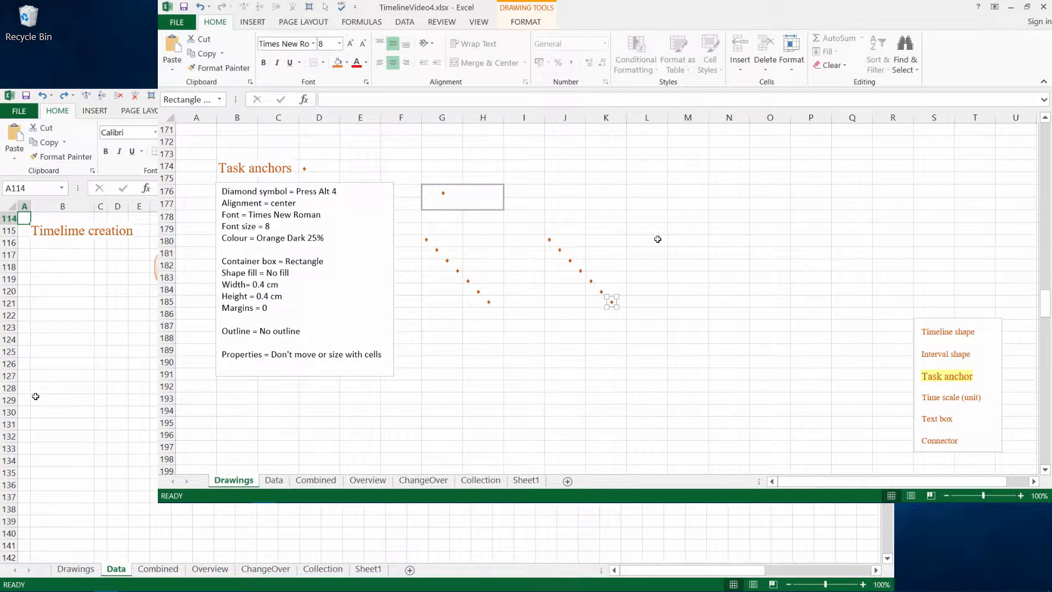
{"action": "left_click", "coordinate": [673, 240]}
{"action": "key", "text": "ctrl+v"}
{"action": "key", "text": "ctrl+v"}
{"action": "key", "text": "ctrl+v"}
{"action": "key", "text": "ctrl+v"}
{"action": "key", "text": "ctrl+v"}
{"action": "key", "text": "ctrl+v"}
{"action": "key", "text": "ctrl+v"}
{"action": "left_click", "coordinate": [800, 240]}
{"action": "key", "text": "ctrl+v"}
{"action": "key", "text": "ctrl+v"}
{"action": "key", "text": "ctrl+v"}
{"action": "key", "text": "ctrl+v"}
{"action": "key", "text": "ctrl+v"}
{"action": "key", "text": "ctrl+v"}
{"action": "key", "text": "ctrl+v"}
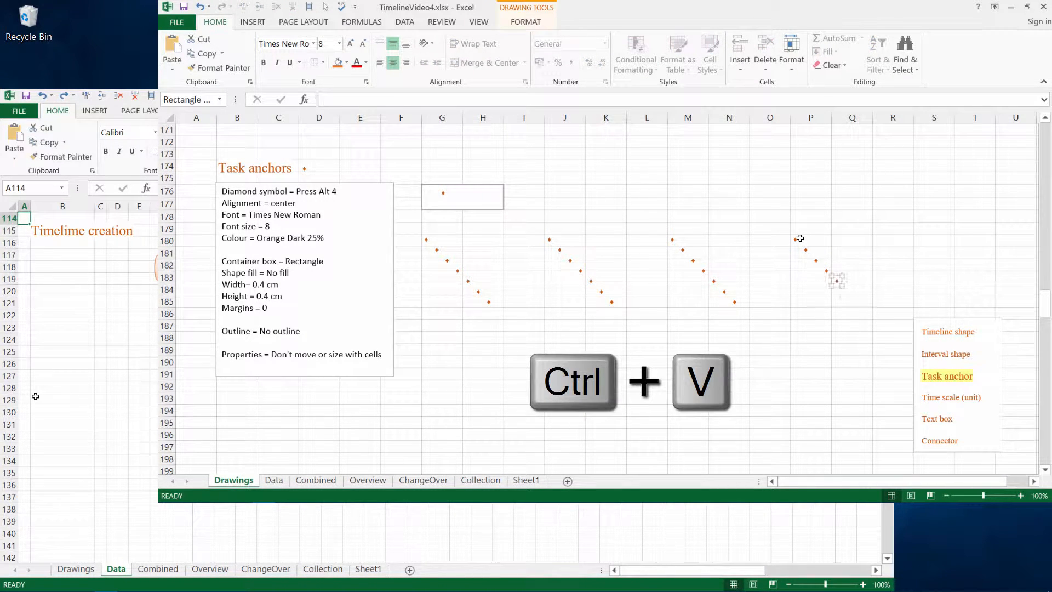
Step: Distribute all the pasted task anchors horizontally and align them to the top
{"action": "left_click", "coordinate": [325, 8]}
{"action": "mouse_move", "coordinate": [413, 225]}
{"action": "left_mouse_down"}
{"action": "mouse_move", "coordinate": [571, 322]}
{"action": "mouse_move", "coordinate": [875, 330]}
{"action": "left_mouse_up"}
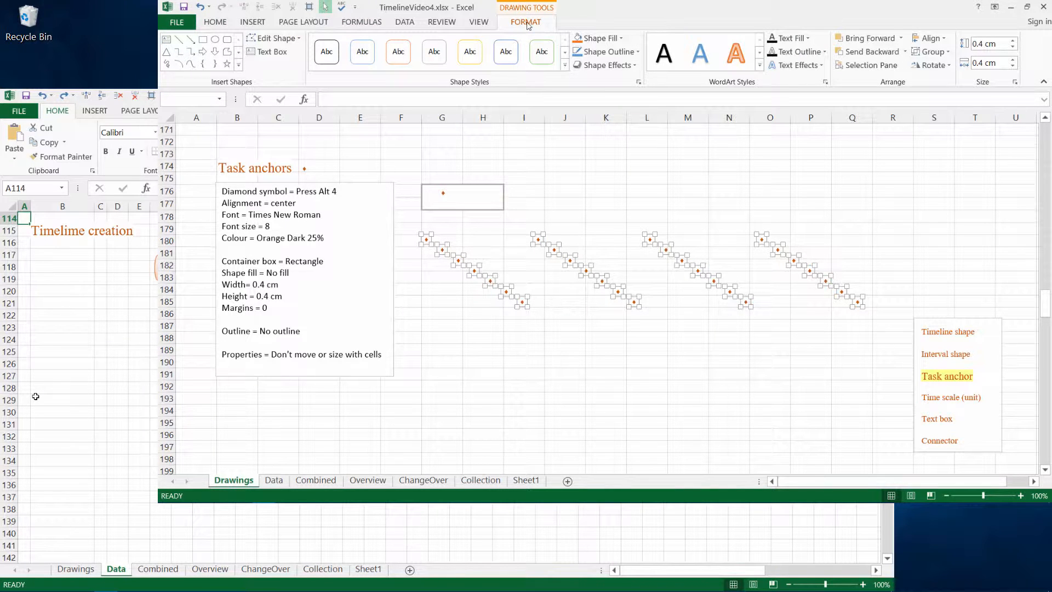
{"action": "left_click", "coordinate": [930, 37]}
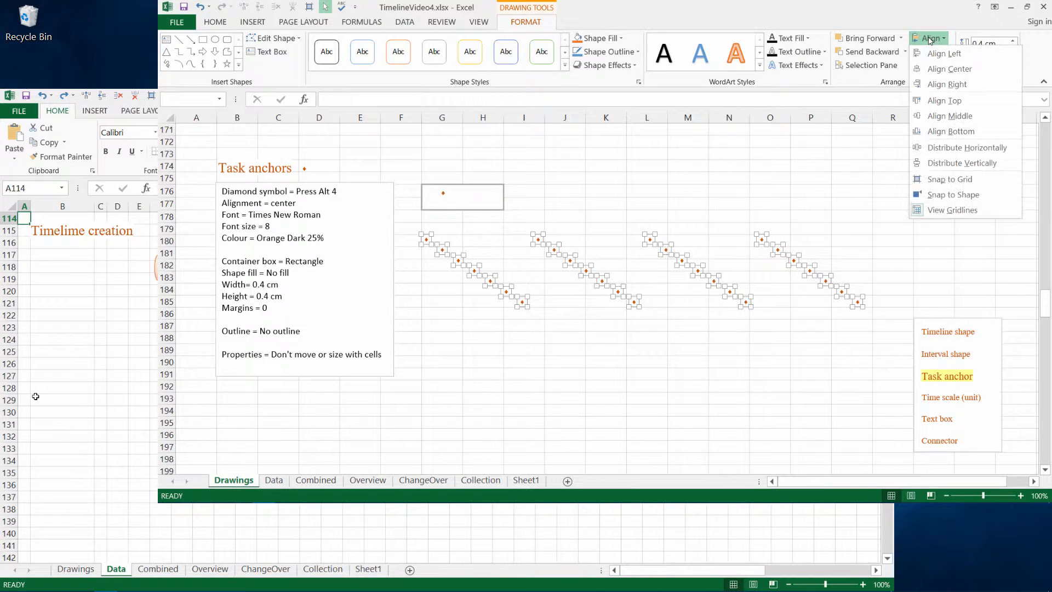
{"action": "left_click", "coordinate": [954, 102]}
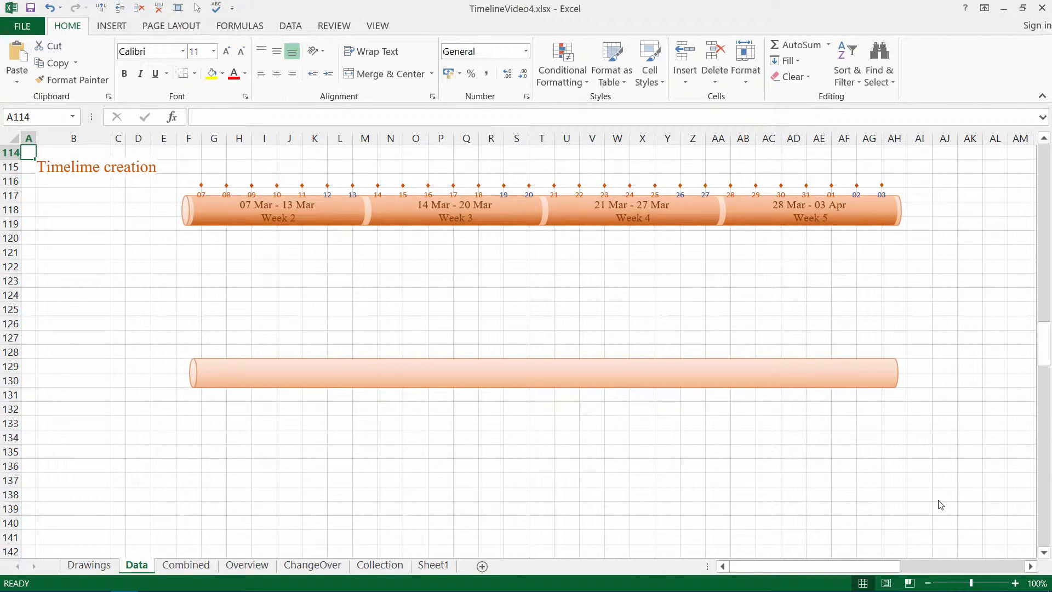
Step: Paste the row of anchors at row 124 of the Data sheet and move the last anchor beneath date 03
{"action": "key", "text": "ctrl+v"}
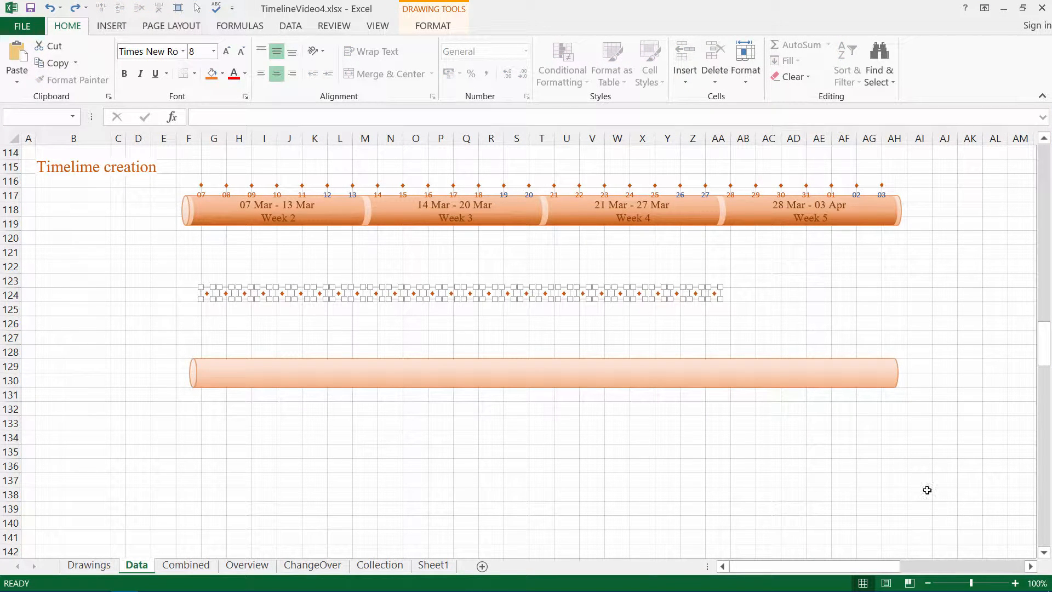
{"action": "left_click", "coordinate": [746, 307]}
{"action": "left_click", "coordinate": [714, 292]}
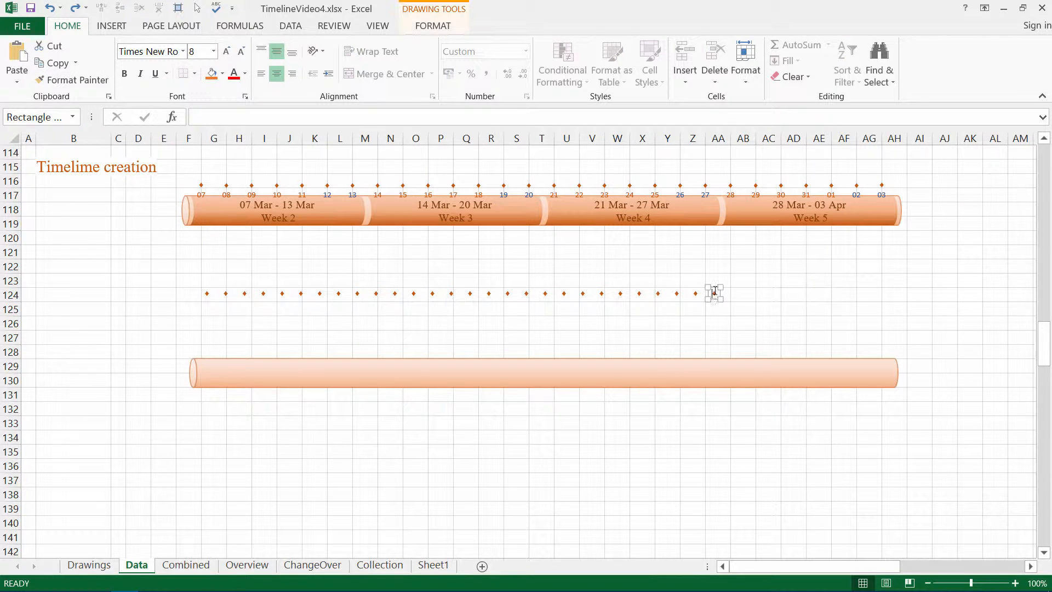
{"action": "left_click_drag", "start_coordinate": [714, 292], "coordinate": [772, 295]}
Step: Select the whole row of pasted anchors and distribute them horizontally
{"action": "left_click", "coordinate": [433, 25]}
{"action": "left_click", "coordinate": [197, 8]}
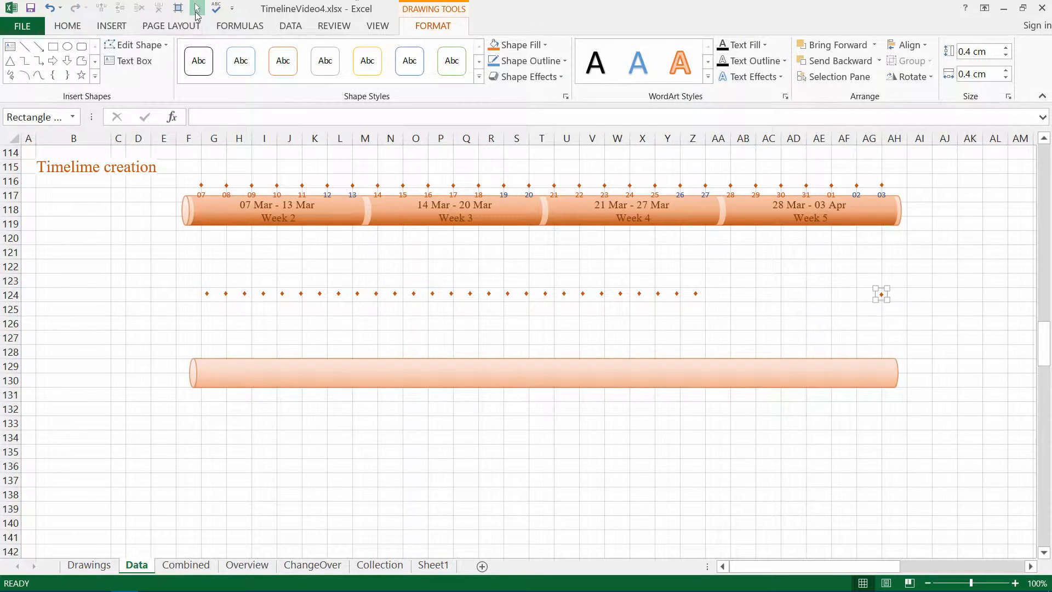
{"action": "left_click_drag", "start_coordinate": [198, 269], "coordinate": [909, 318]}
{"action": "left_click", "coordinate": [907, 45]}
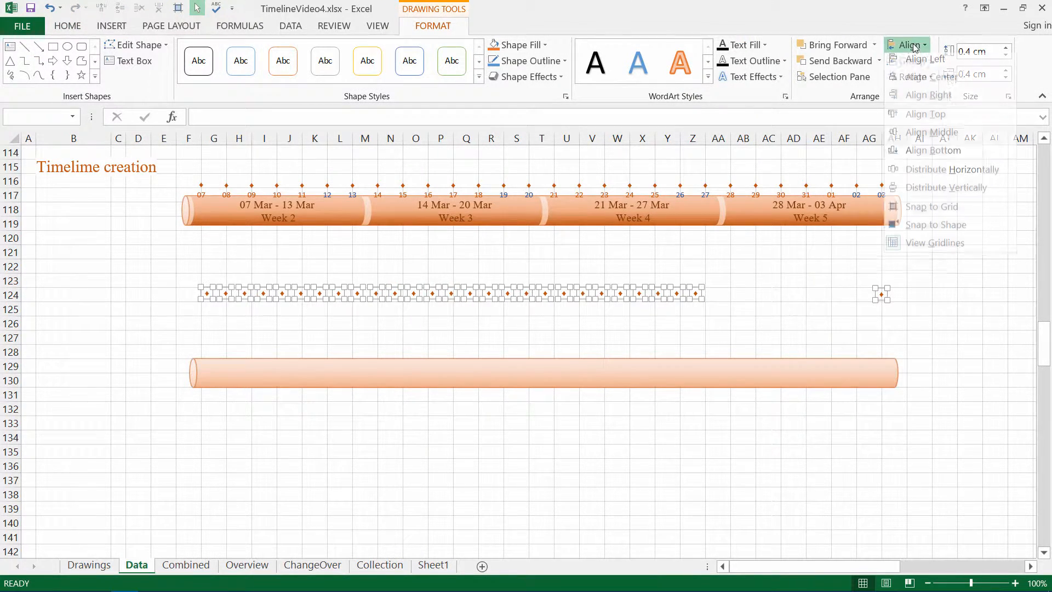
{"action": "left_click", "coordinate": [951, 174]}
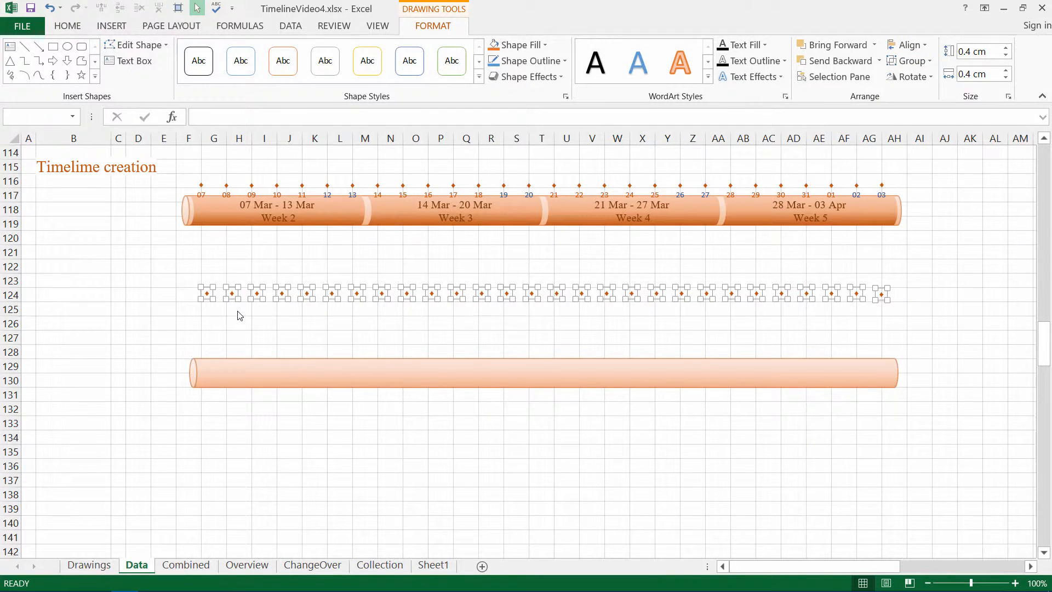
Step: Nudge the first anchor left and down beneath date 07, onto the gridline between rows 124 and 125
{"action": "left_click", "coordinate": [207, 310]}
{"action": "left_click", "coordinate": [207, 294]}
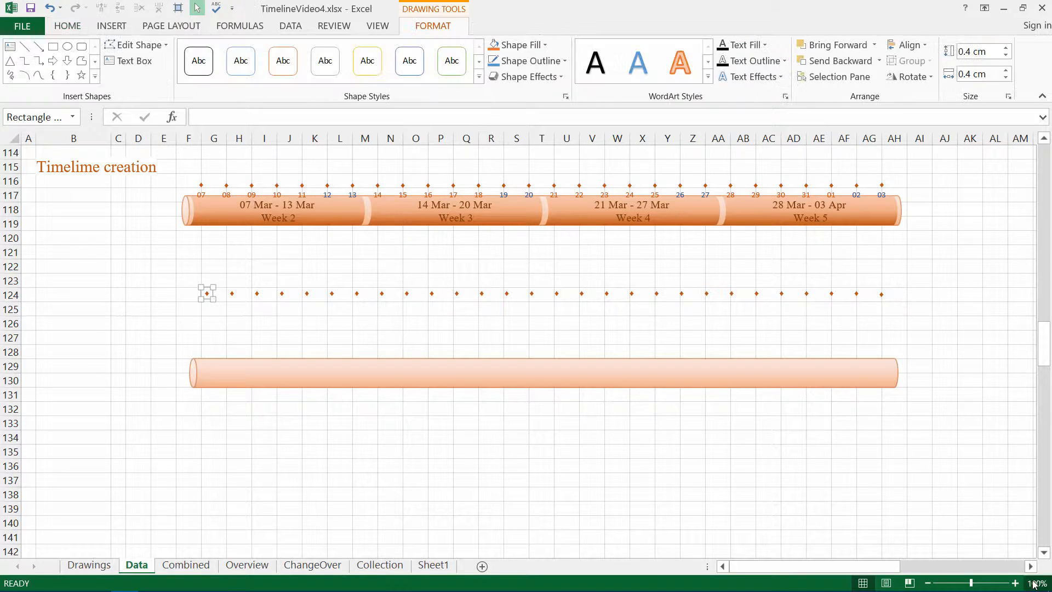
{"action": "left_click", "coordinate": [1037, 583]}
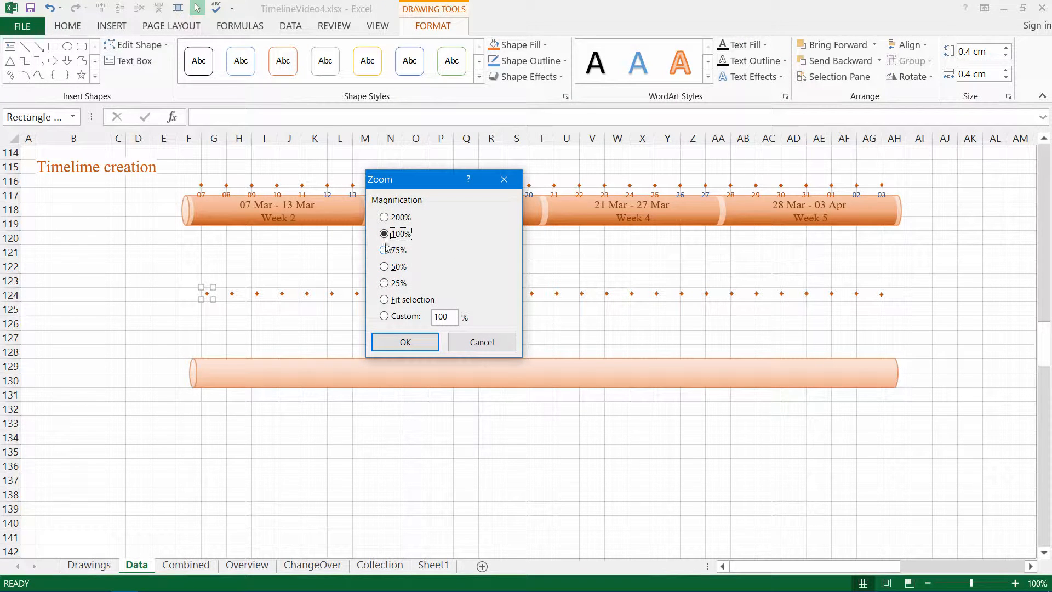
{"action": "left_click", "coordinate": [384, 217]}
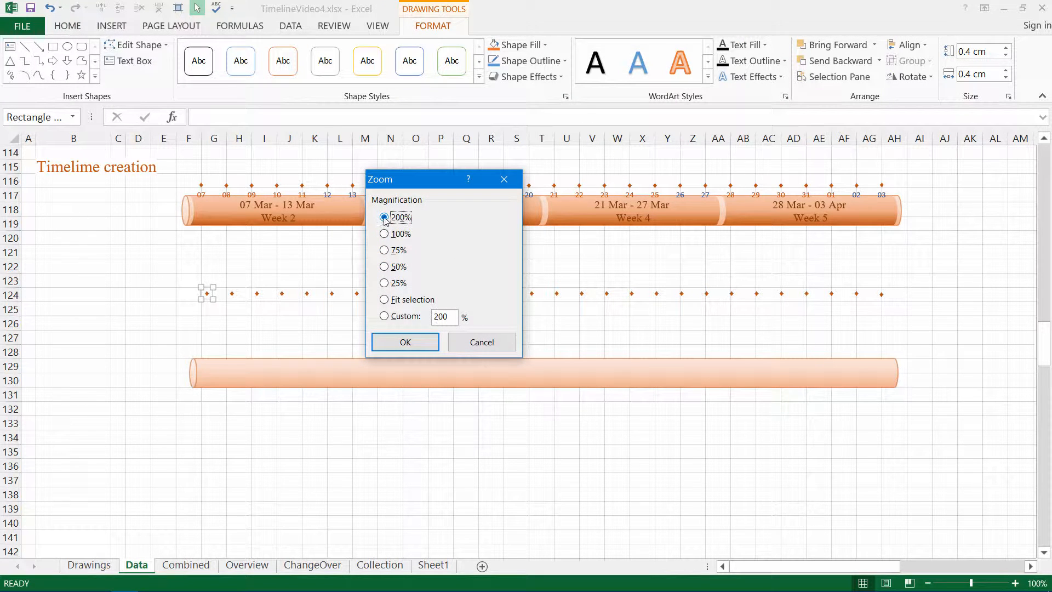
{"action": "left_click", "coordinate": [407, 345]}
{"action": "key", "text": "Left"}
{"action": "key", "text": "Left"}
{"action": "key", "text": "Left"}
{"action": "key", "text": "Left"}
{"action": "key", "text": "Left"}
{"action": "key", "text": "Left"}
{"action": "key", "text": "Left"}
{"action": "key", "text": "Left"}
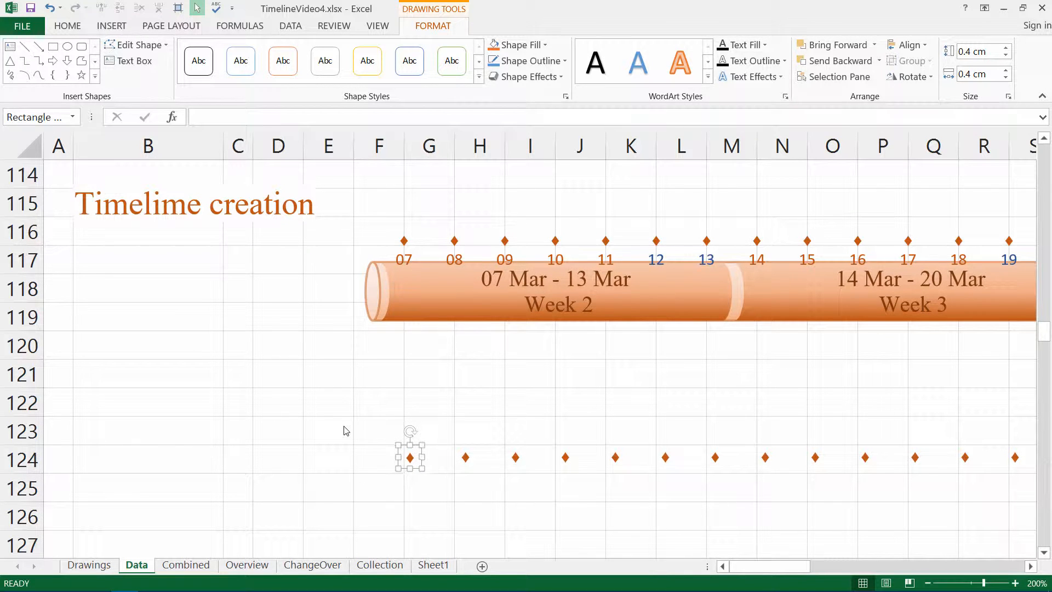
{"action": "key", "text": "Down"}
{"action": "key", "text": "Down"}
{"action": "key", "text": "Down"}
{"action": "key", "text": "Down"}
{"action": "key", "text": "Down"}
{"action": "key", "text": "Down"}
{"action": "key", "text": "Down"}
{"action": "key", "text": "Down"}
{"action": "key", "text": "Down"}
{"action": "key", "text": "Down"}
{"action": "key", "text": "Down"}
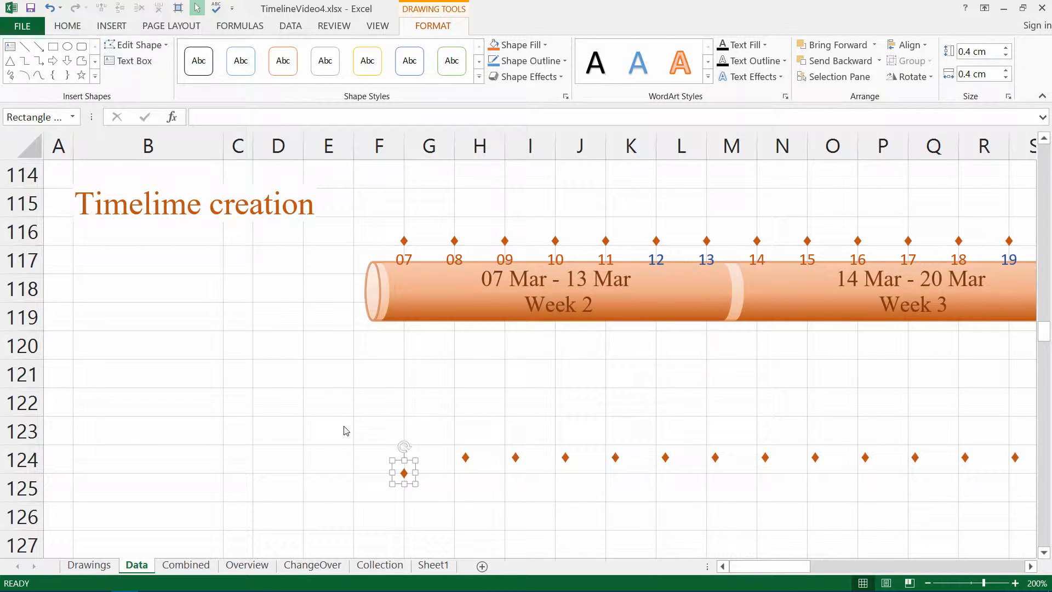
Step: Nudge the last anchor beneath date 03 down onto the gridline between rows 124 and 125
{"action": "left_click_drag", "start_coordinate": [770, 566], "coordinate": [859, 566]}
{"action": "left_click", "coordinate": [647, 459]}
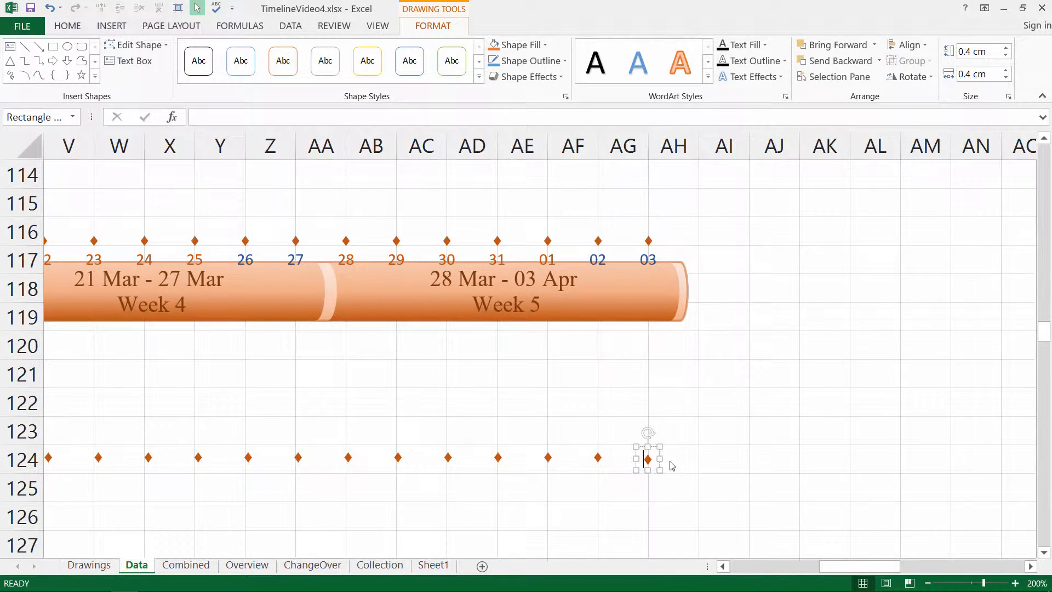
{"action": "key", "text": "Down"}
{"action": "key", "text": "Down"}
{"action": "key", "text": "Down"}
{"action": "key", "text": "Down"}
{"action": "key", "text": "Down"}
{"action": "key", "text": "Down"}
{"action": "key", "text": "Down"}
{"action": "key", "text": "Down"}
{"action": "key", "text": "Down"}
Step: Select all the anchors in the row, including both end ones, and align them to the bottom
{"action": "left_click", "coordinate": [1037, 583]}
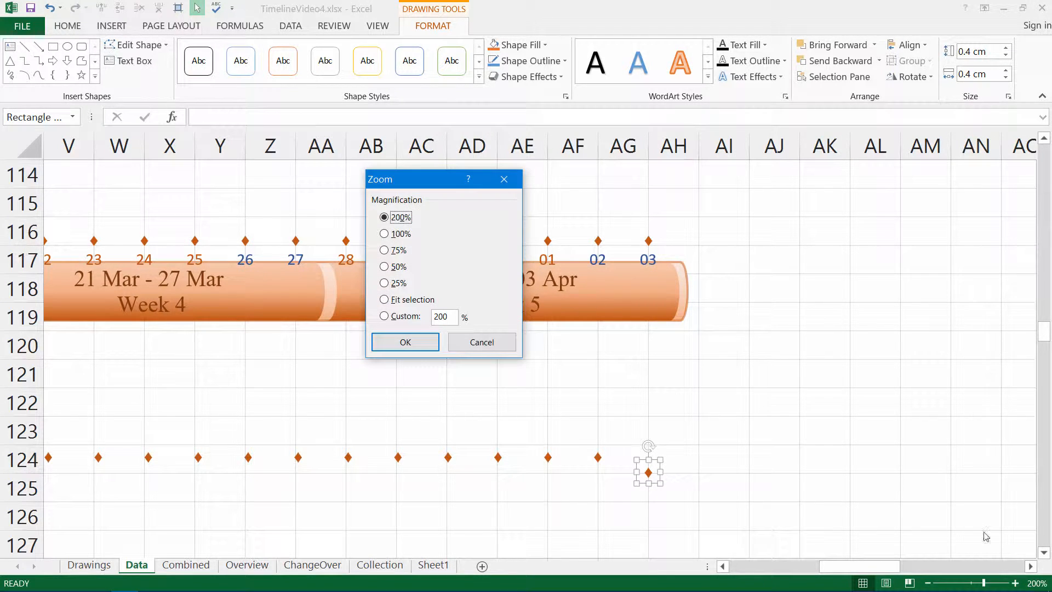
{"action": "left_click", "coordinate": [383, 234]}
{"action": "left_click", "coordinate": [406, 342]}
{"action": "left_click_drag", "start_coordinate": [855, 566], "coordinate": [743, 554]}
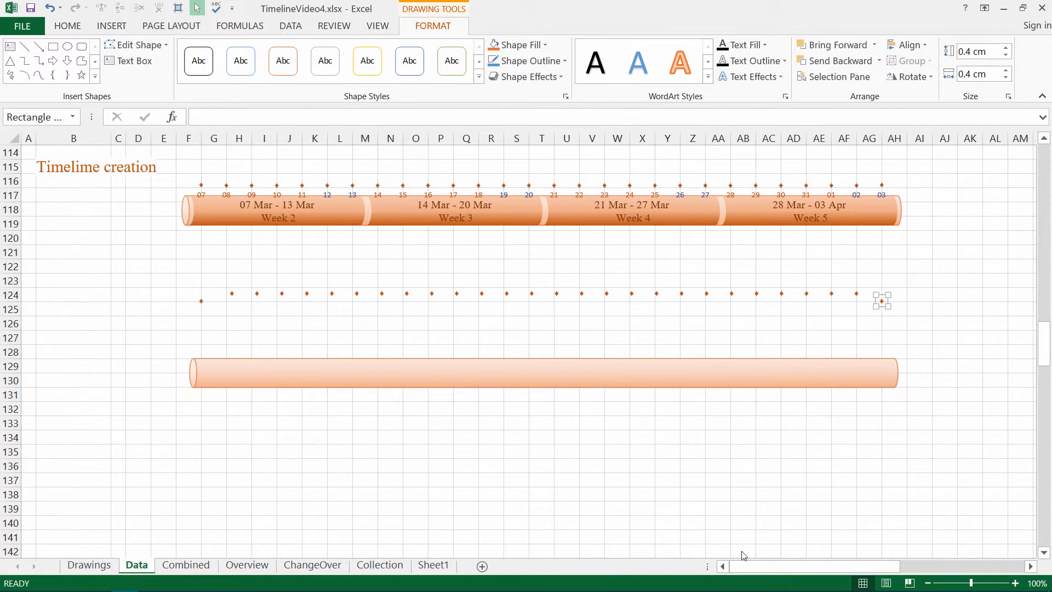
{"action": "left_click", "coordinate": [195, 8]}
{"action": "left_click", "coordinate": [171, 278]}
{"action": "left_click", "coordinate": [196, 8]}
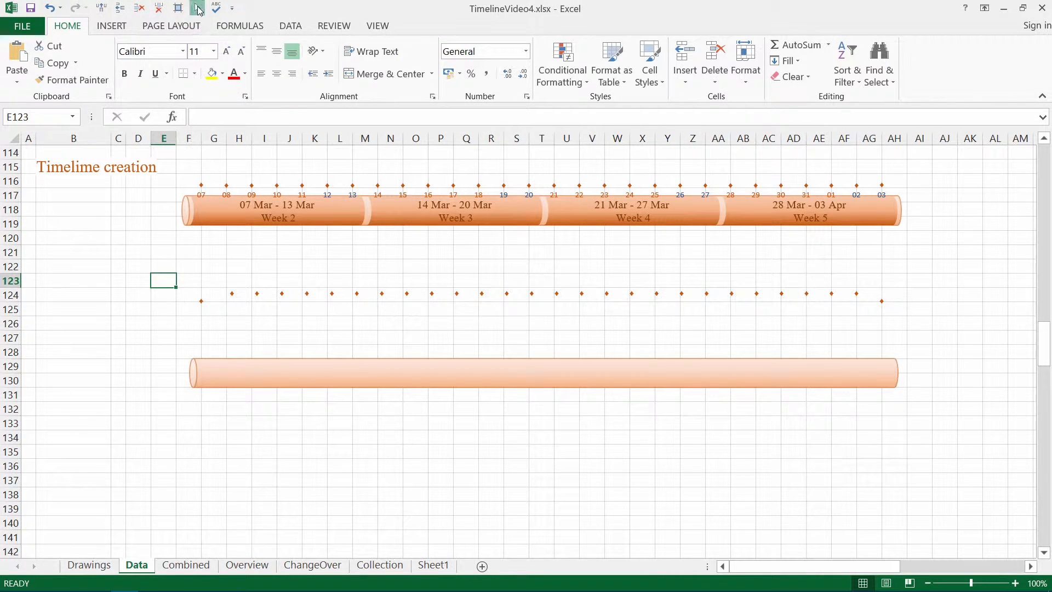
{"action": "mouse_move", "coordinate": [179, 270]}
{"action": "left_mouse_down"}
{"action": "mouse_move", "coordinate": [387, 325]}
{"action": "mouse_move", "coordinate": [840, 323]}
{"action": "left_mouse_up"}
{"action": "left_click", "coordinate": [436, 27]}
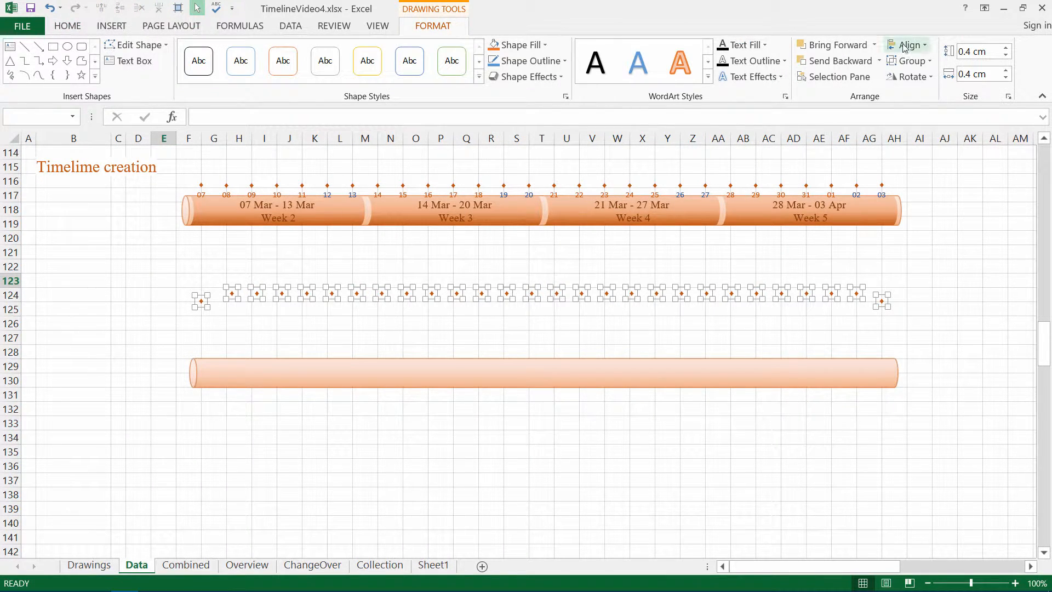
{"action": "left_click", "coordinate": [912, 48]}
{"action": "left_click", "coordinate": [936, 157]}
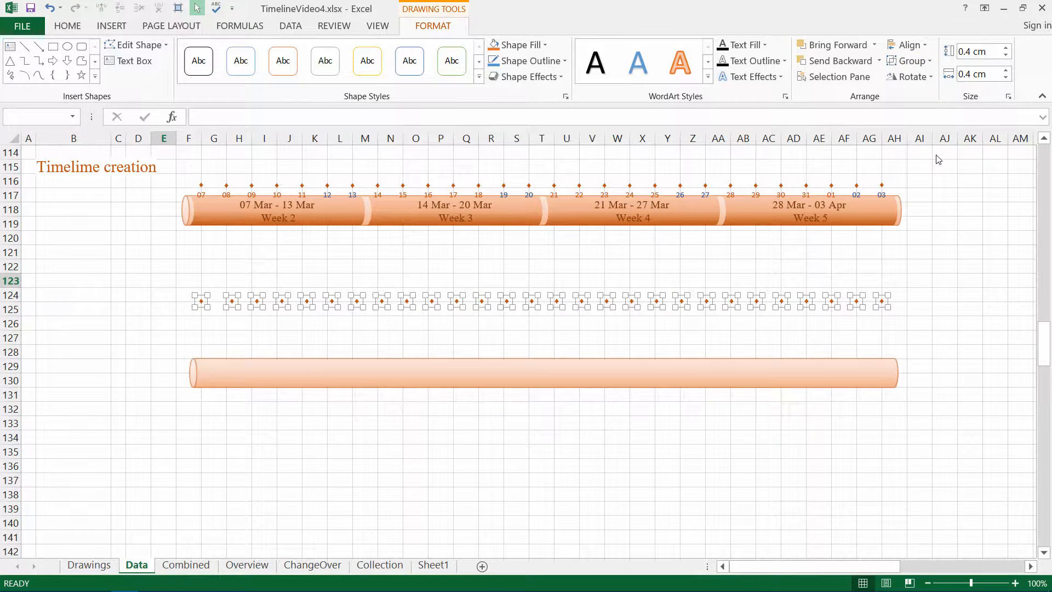
Step: Distribute the bottom-aligned anchors horizontally between the two repositioned end anchors, and clear the selection
{"action": "left_click", "coordinate": [910, 46]}
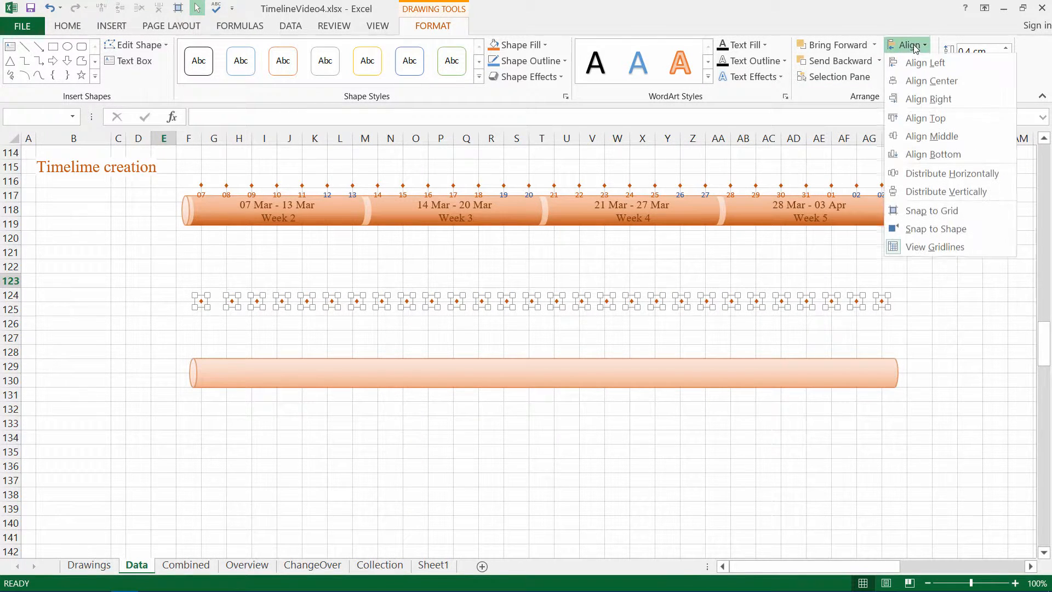
{"action": "left_click", "coordinate": [948, 174]}
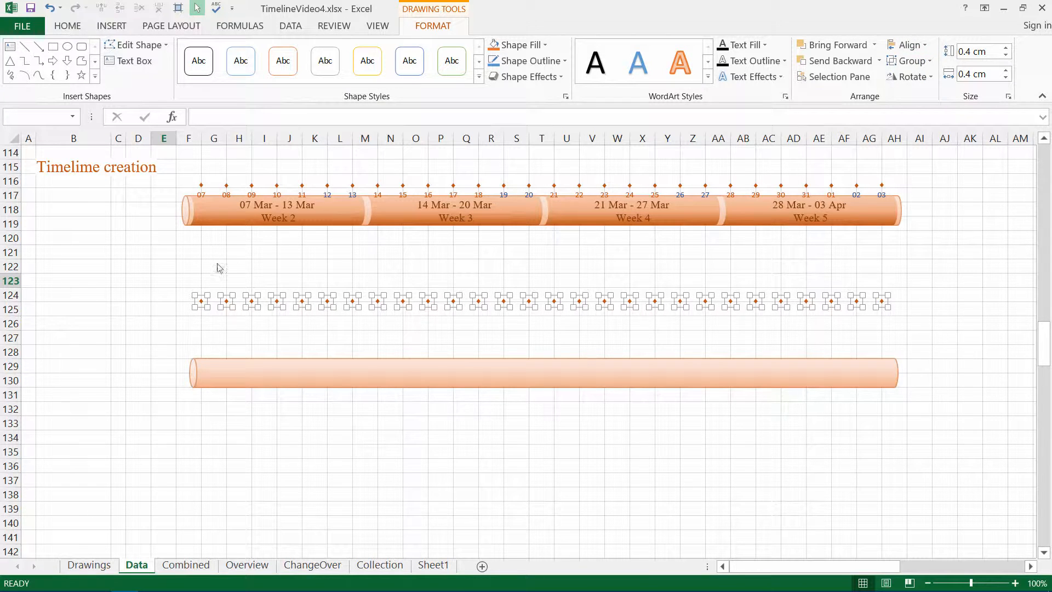
{"action": "left_click", "coordinate": [144, 281]}
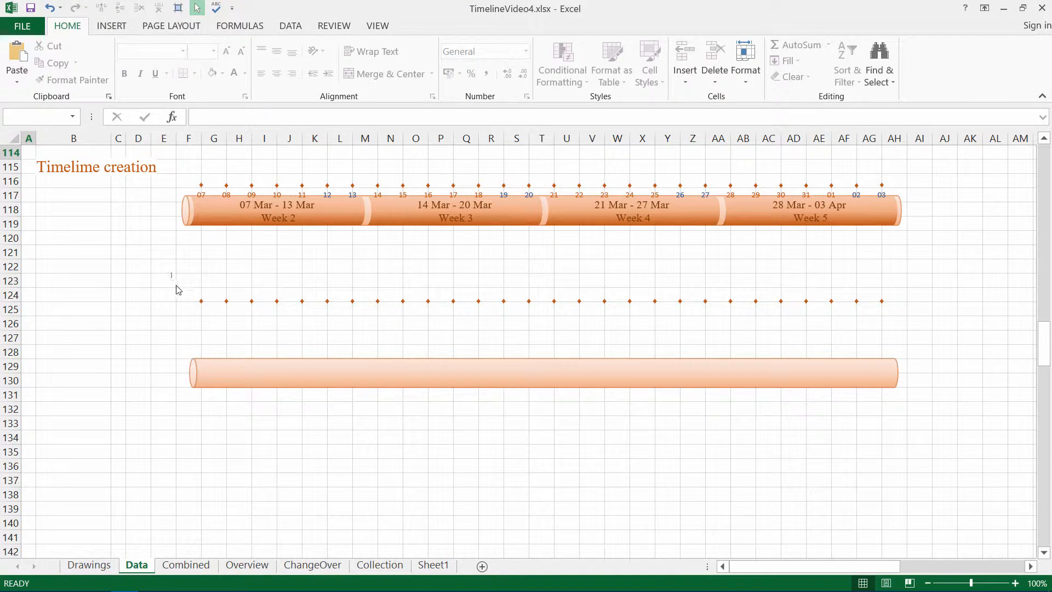
Step: Group the first seven anchors in the row together, and group the next seven anchors as a second set
{"action": "mouse_move", "coordinate": [172, 272]}
{"action": "left_mouse_down"}
{"action": "mouse_move", "coordinate": [303, 322]}
{"action": "mouse_move", "coordinate": [378, 332]}
{"action": "left_mouse_up"}
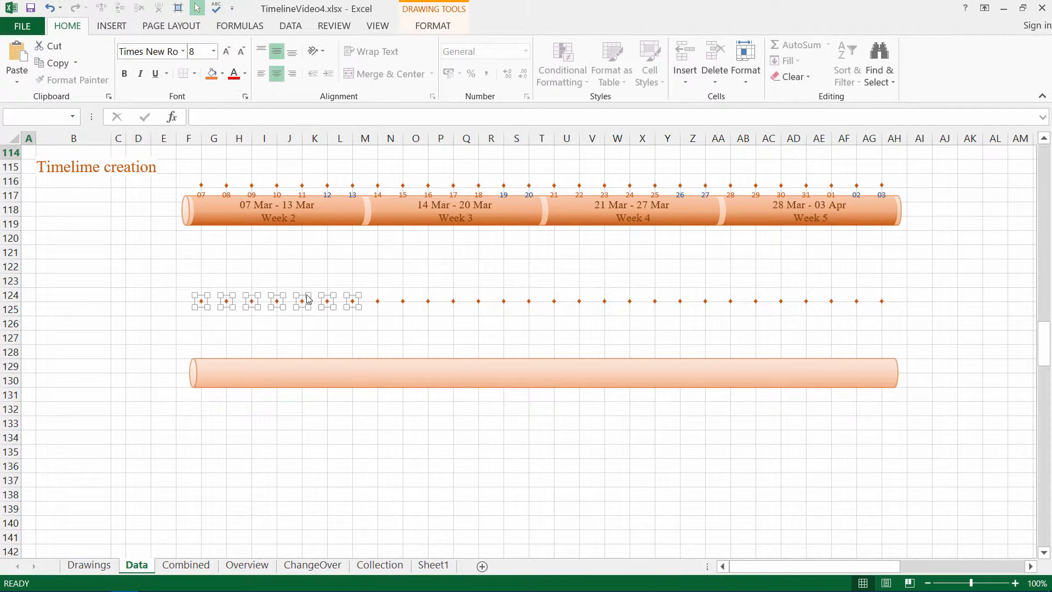
{"action": "left_click", "coordinate": [440, 28]}
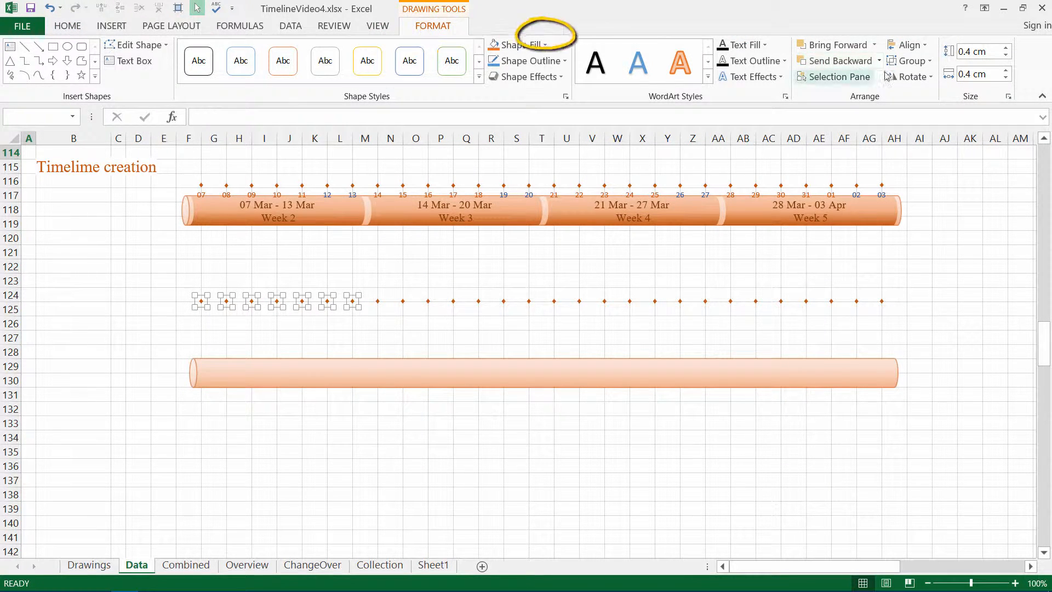
{"action": "left_click", "coordinate": [924, 63]}
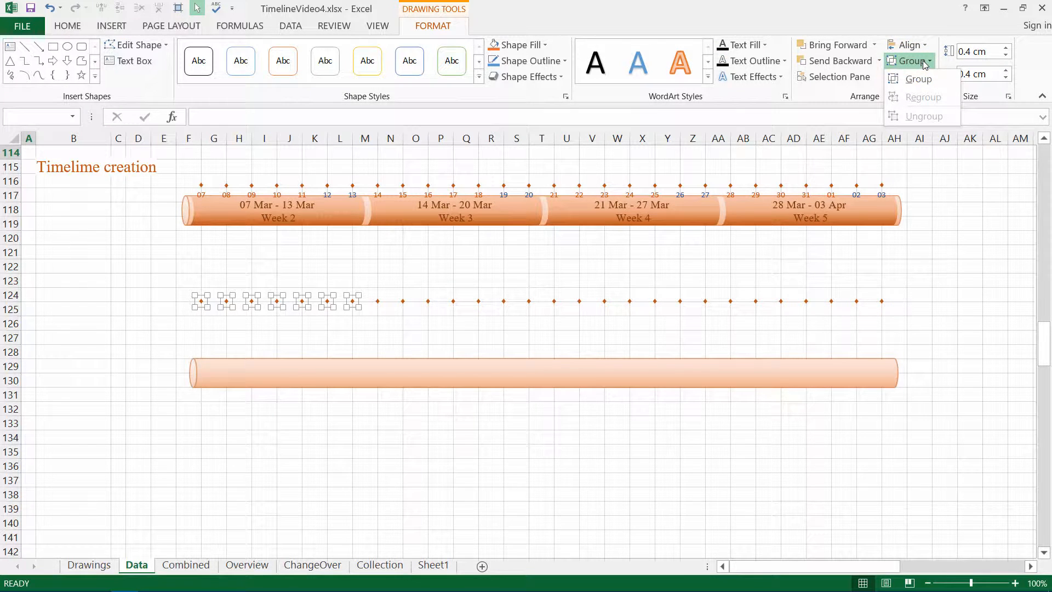
{"action": "left_click", "coordinate": [920, 81]}
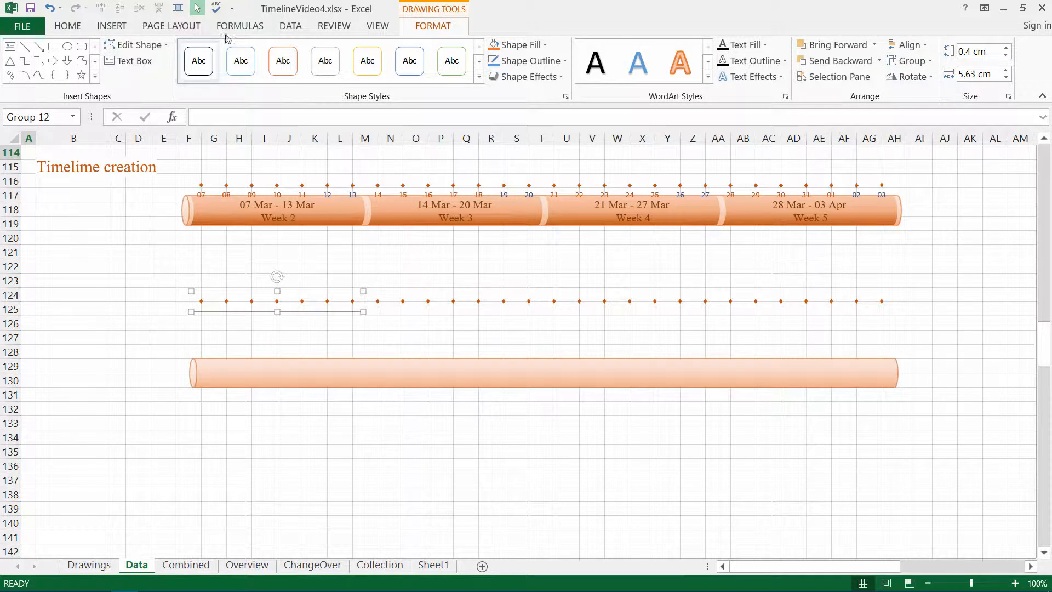
{"action": "left_click_drag", "start_coordinate": [370, 281], "coordinate": [541, 322]}
{"action": "left_click", "coordinate": [925, 61]}
{"action": "left_click", "coordinate": [920, 81]}
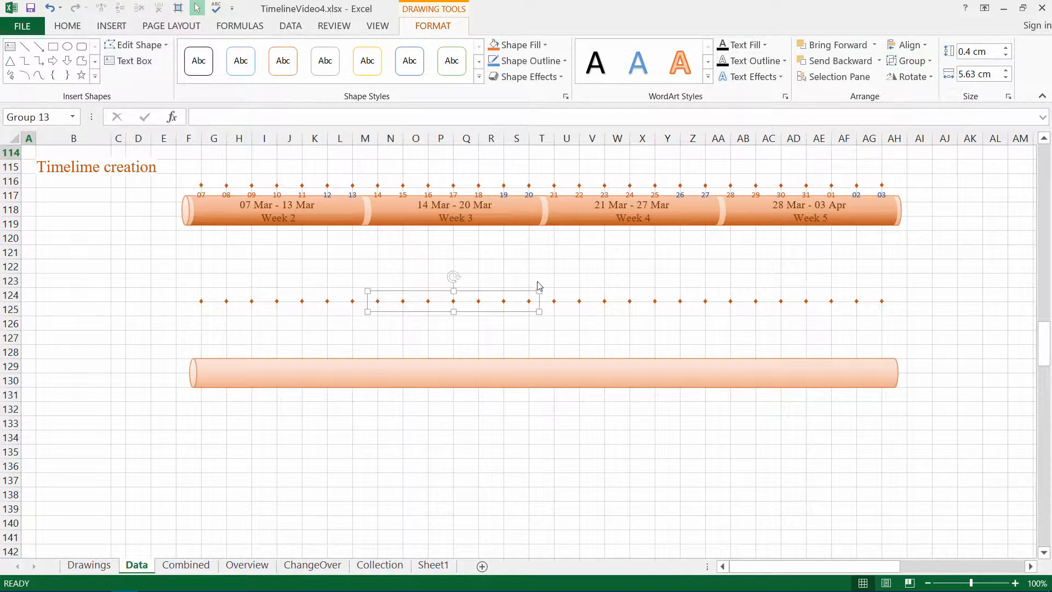
Step: Group the third set of seven anchors and the final set of seven anchors as two separate groups
{"action": "left_click_drag", "start_coordinate": [545, 273], "coordinate": [724, 329]}
{"action": "left_click", "coordinate": [925, 61]}
{"action": "left_click", "coordinate": [920, 81]}
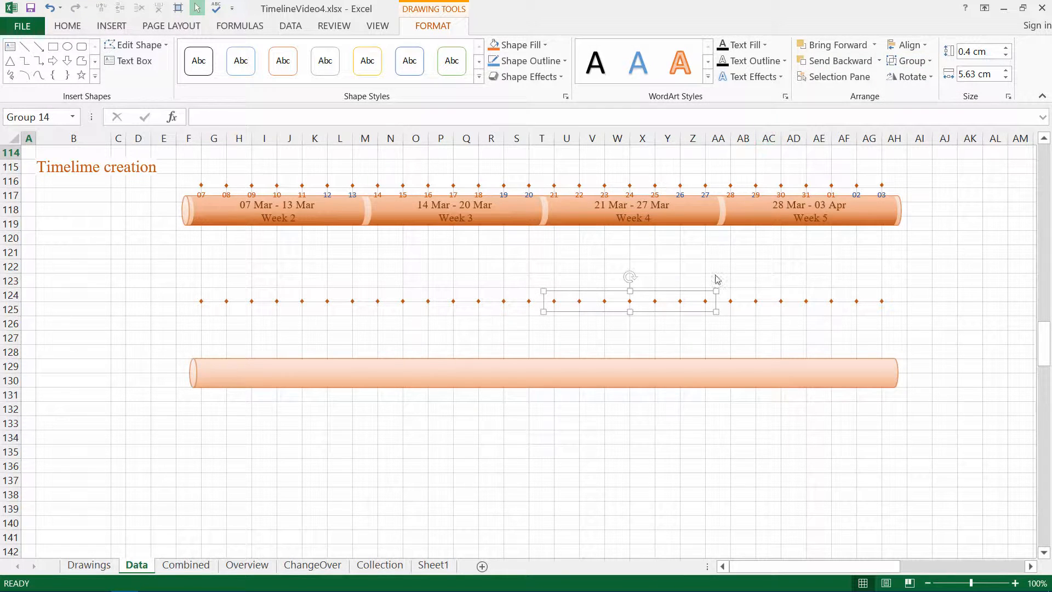
{"action": "left_click_drag", "start_coordinate": [719, 272], "coordinate": [908, 331]}
{"action": "left_click", "coordinate": [924, 61]}
{"action": "left_click", "coordinate": [920, 81]}
Step: Select all four anchor groups and set their properties to Don't move or size with cells
{"action": "left_click_drag", "start_coordinate": [160, 259], "coordinate": [909, 346]}
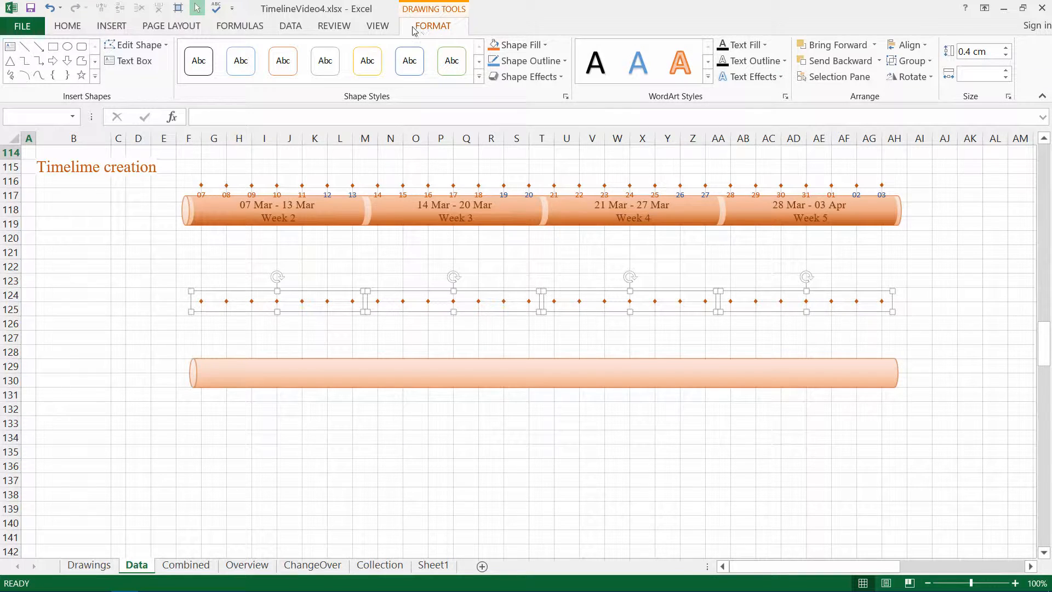
{"action": "left_click", "coordinate": [565, 97]}
{"action": "left_click", "coordinate": [908, 194]}
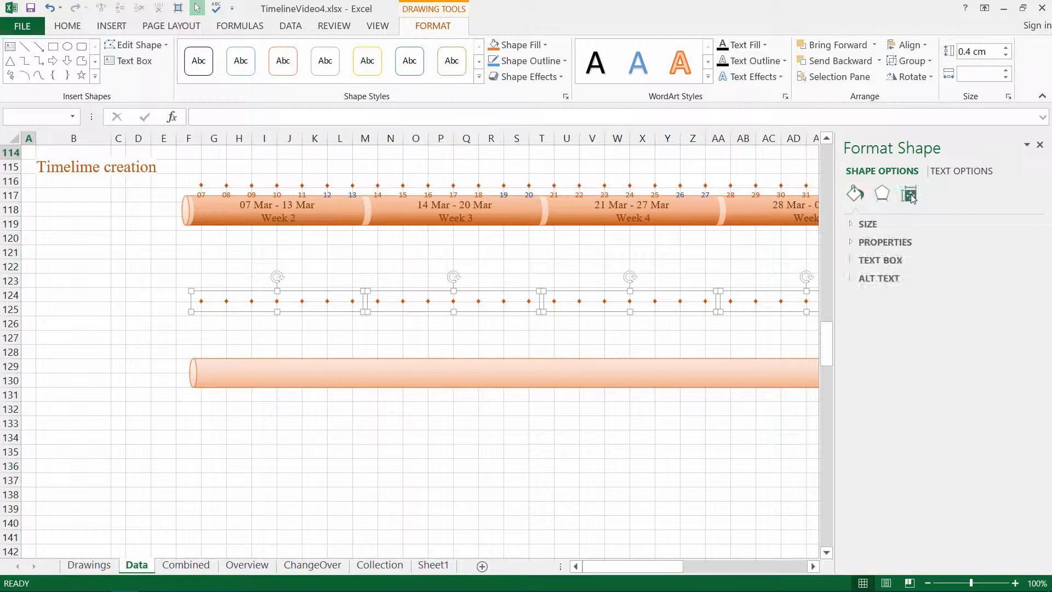
{"action": "left_click", "coordinate": [860, 244]}
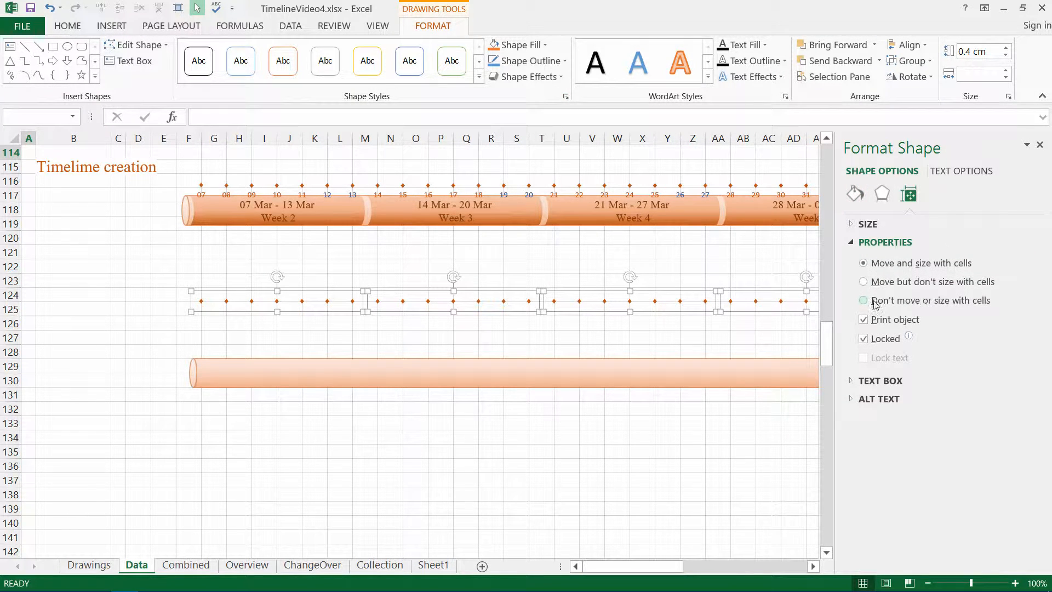
{"action": "left_click", "coordinate": [1040, 147]}
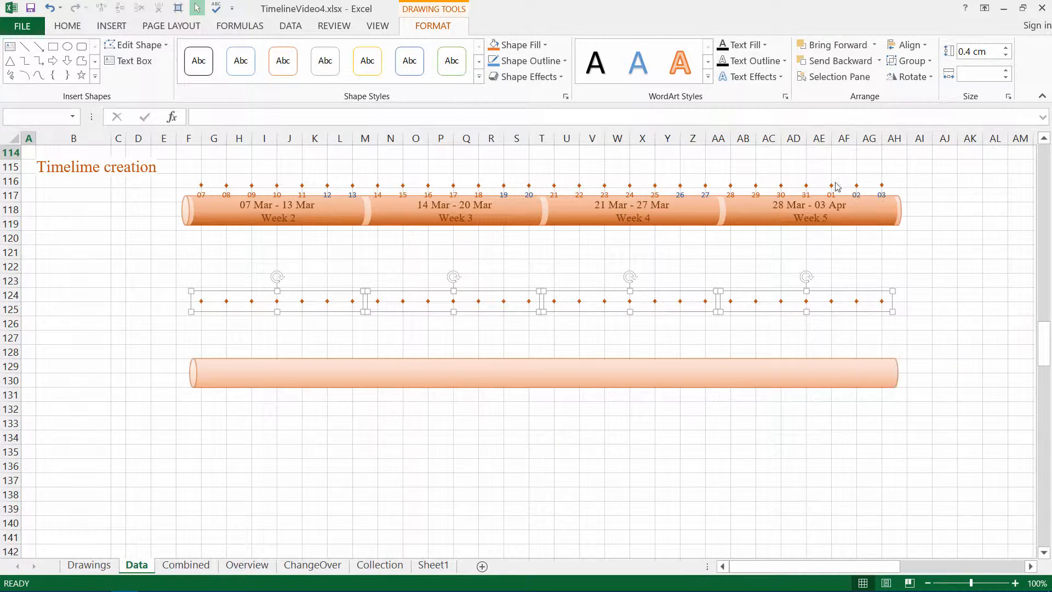
Step: Examine the time scale section and the Intervals display option 1 and option 2 sections of the Data sheet
{"action": "left_click", "coordinate": [25, 153]}
{"action": "key", "text": "Page_Up"}
{"action": "key", "text": "Page_Up"}
{"action": "key", "text": "Page_Up"}
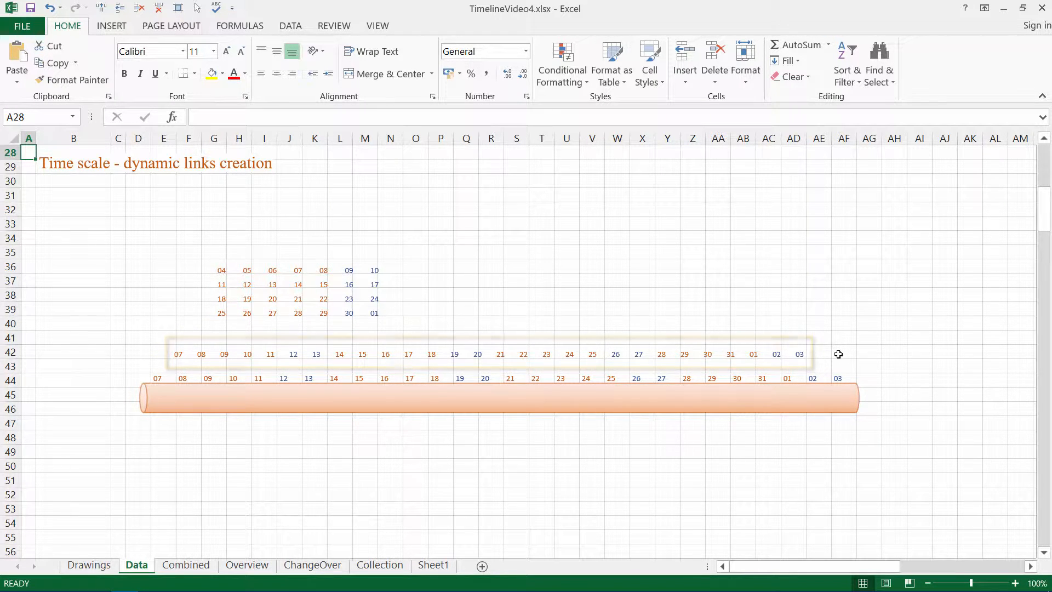
{"action": "key", "text": "Page_Down"}
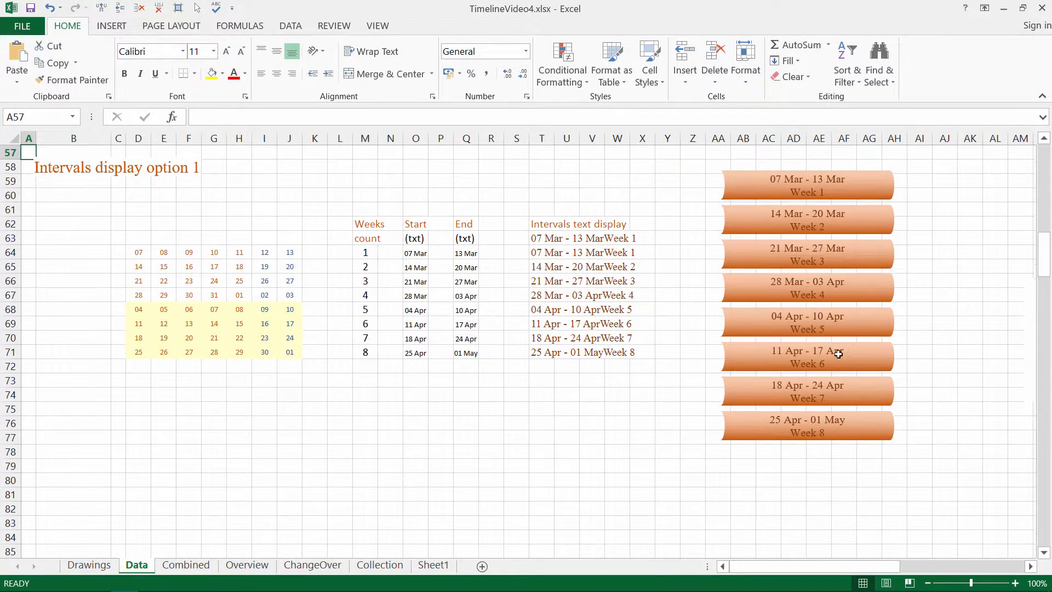
{"action": "key", "text": "Page_Down"}
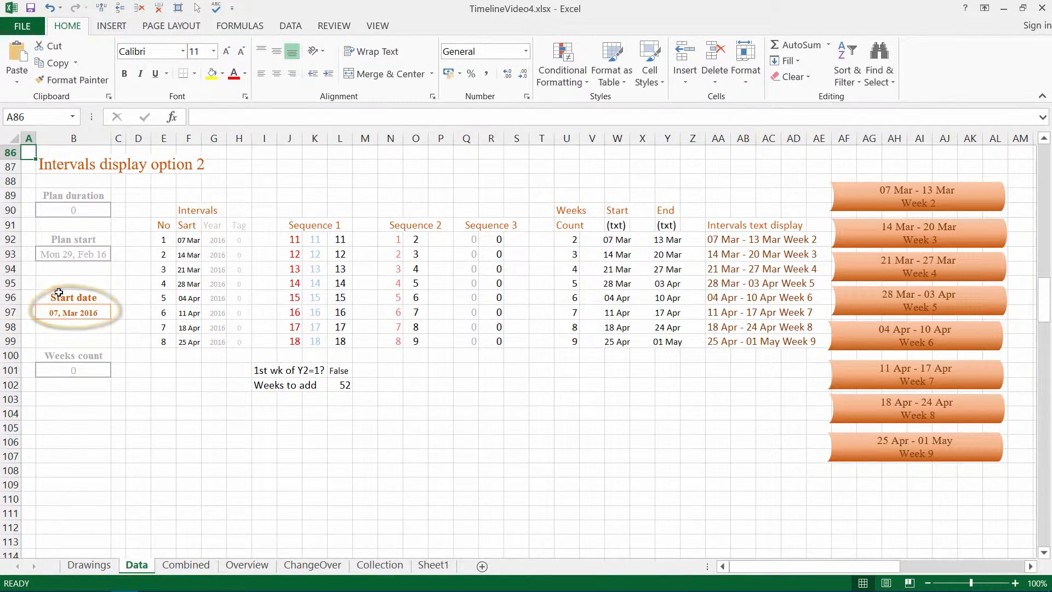
{"action": "key", "text": "Page_Up"}
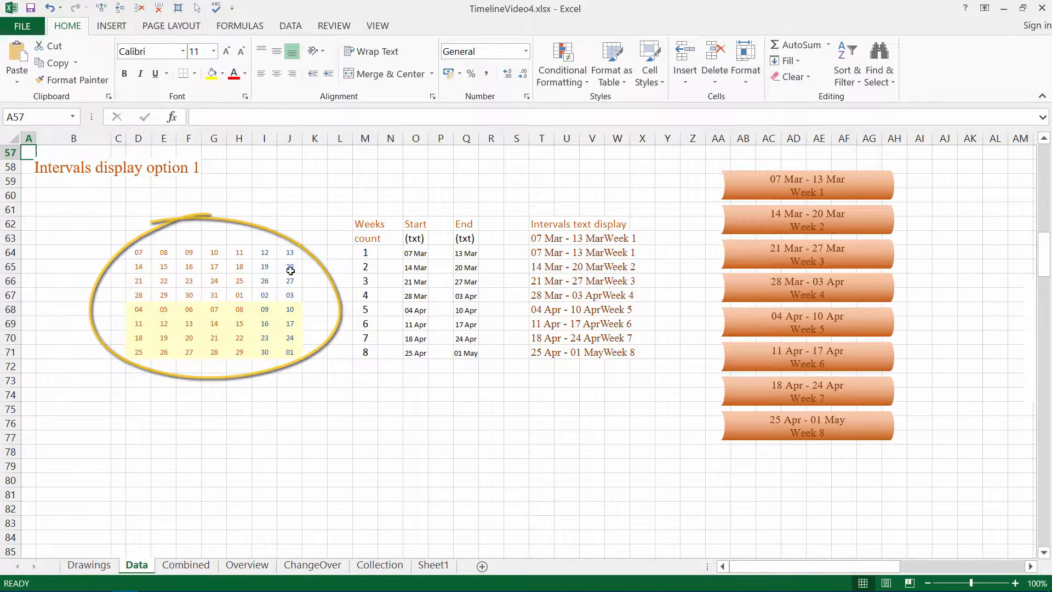
Step: Move the date table D64:J71 from Intervals display option 1 to the time scale section, starting at cell P31
{"action": "left_click", "coordinate": [140, 253]}
{"action": "left_click_drag", "start_coordinate": [141, 253], "coordinate": [286, 349]}
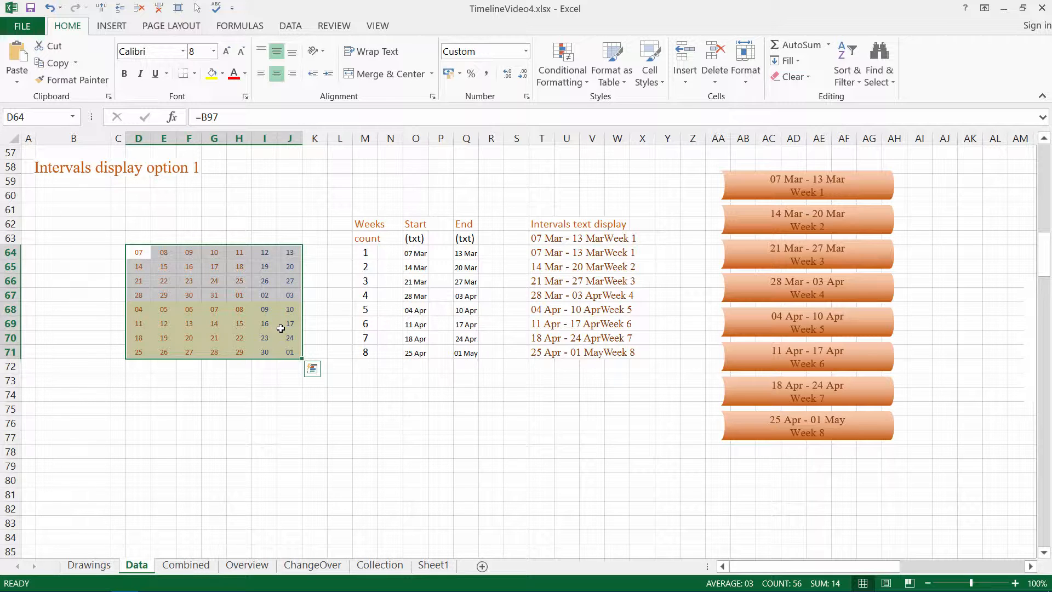
{"action": "key", "text": "ctrl+x"}
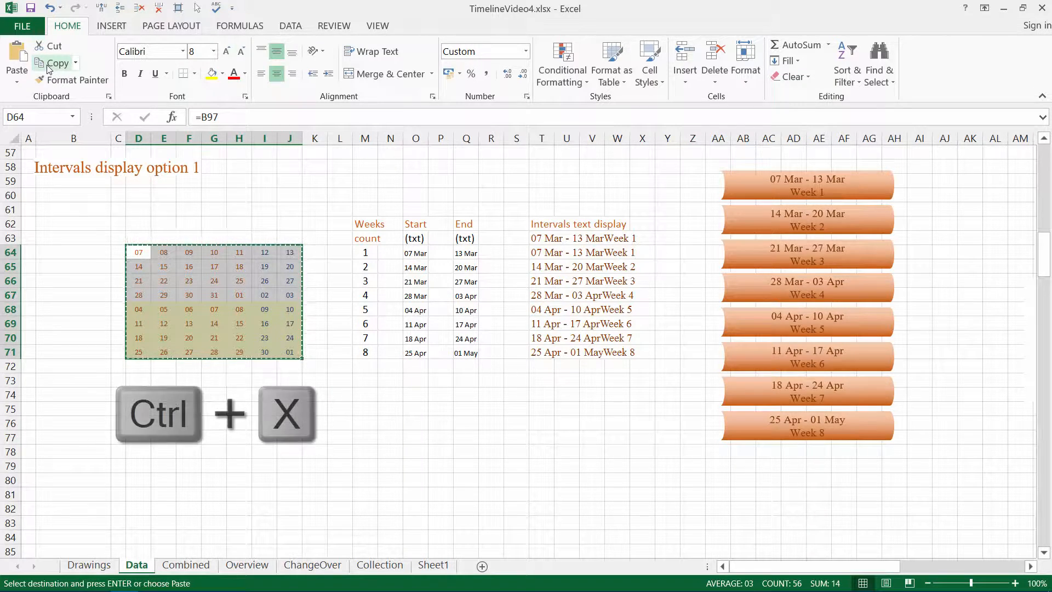
{"action": "key", "text": "Page_Up"}
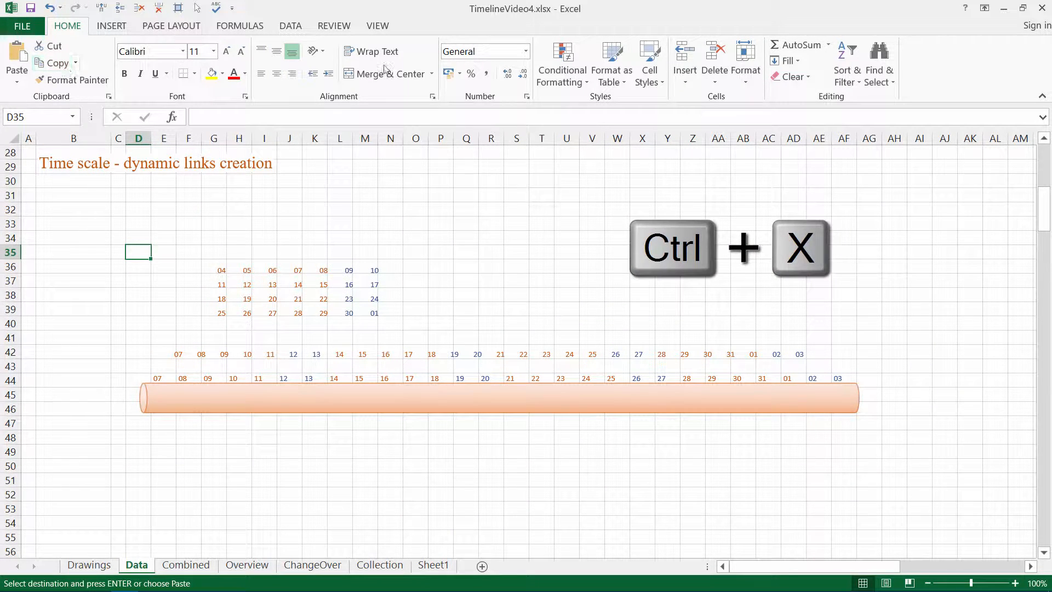
{"action": "left_click", "coordinate": [440, 197]}
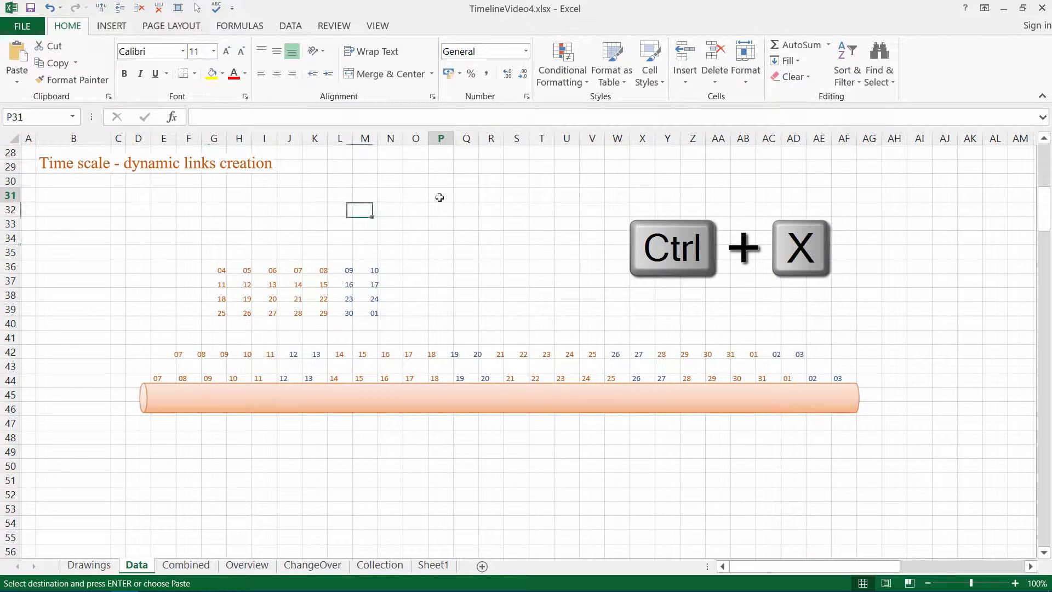
{"action": "key", "text": "ctrl+v"}
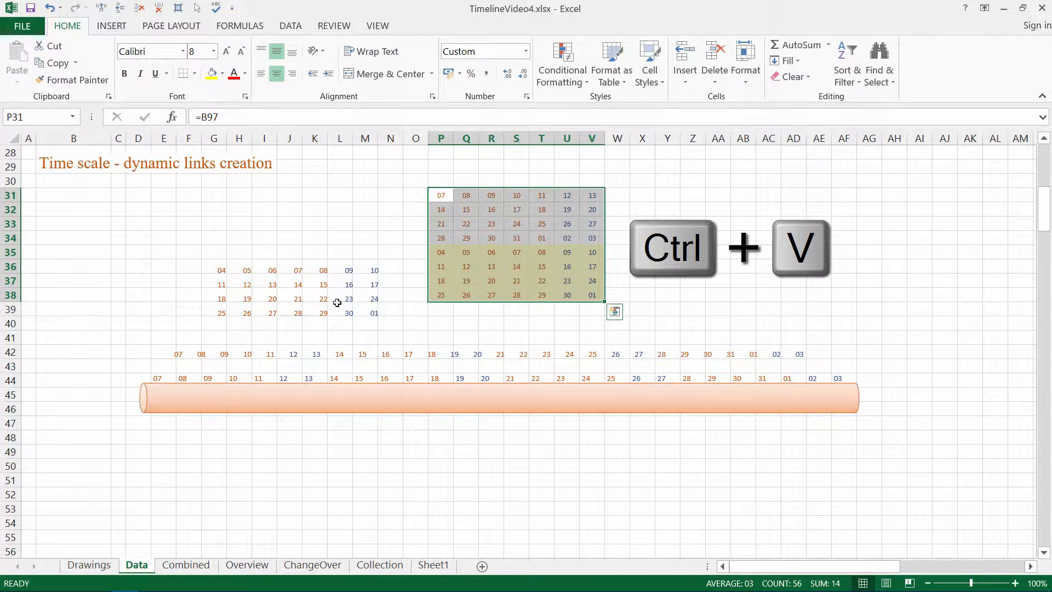
Step: Move the Start date label and its date cell from B96:B97 to B34:B35 in the time scale section
{"action": "left_click", "coordinate": [443, 196]}
{"action": "key", "text": "Page_Down"}
{"action": "key", "text": "Page_Down"}
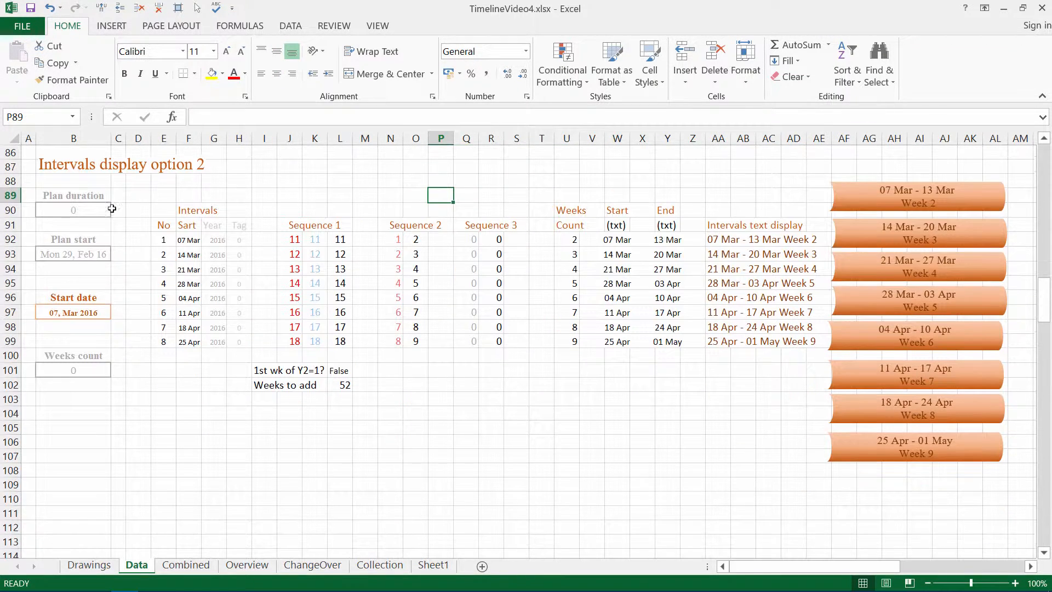
{"action": "left_click_drag", "start_coordinate": [68, 300], "coordinate": [68, 316]}
{"action": "key", "text": "ctrl+c"}
{"action": "key", "text": "Page_Up"}
{"action": "key", "text": "Page_Up"}
{"action": "left_click", "coordinate": [61, 237]}
{"action": "key", "text": "Return"}
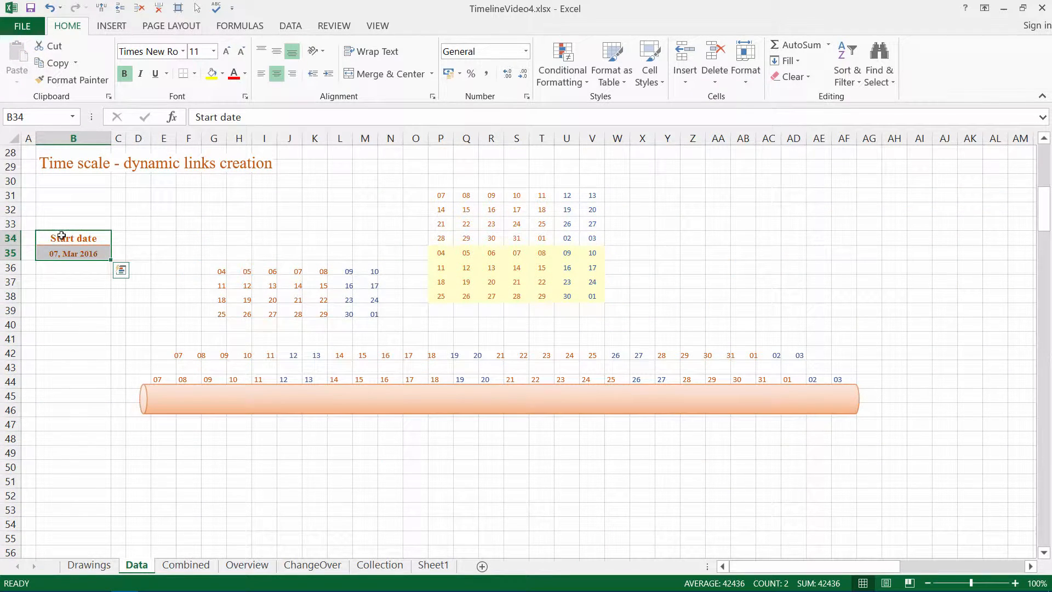
Step: Check the cell link of the first date box in row 42 and the formula in the date table's first cell, P31
{"action": "left_click", "coordinate": [29, 155]}
{"action": "left_click", "coordinate": [197, 8]}
{"action": "mouse_move", "coordinate": [147, 328]}
{"action": "left_mouse_down"}
{"action": "mouse_move", "coordinate": [250, 366]}
{"action": "mouse_move", "coordinate": [335, 380]}
{"action": "left_mouse_up"}
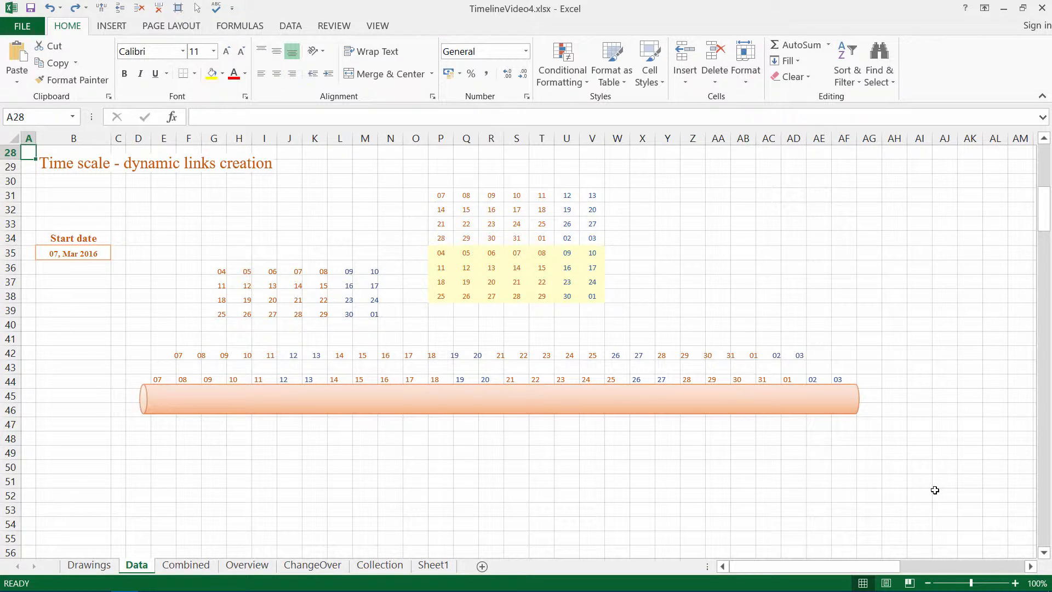
{"action": "left_click", "coordinate": [173, 353]}
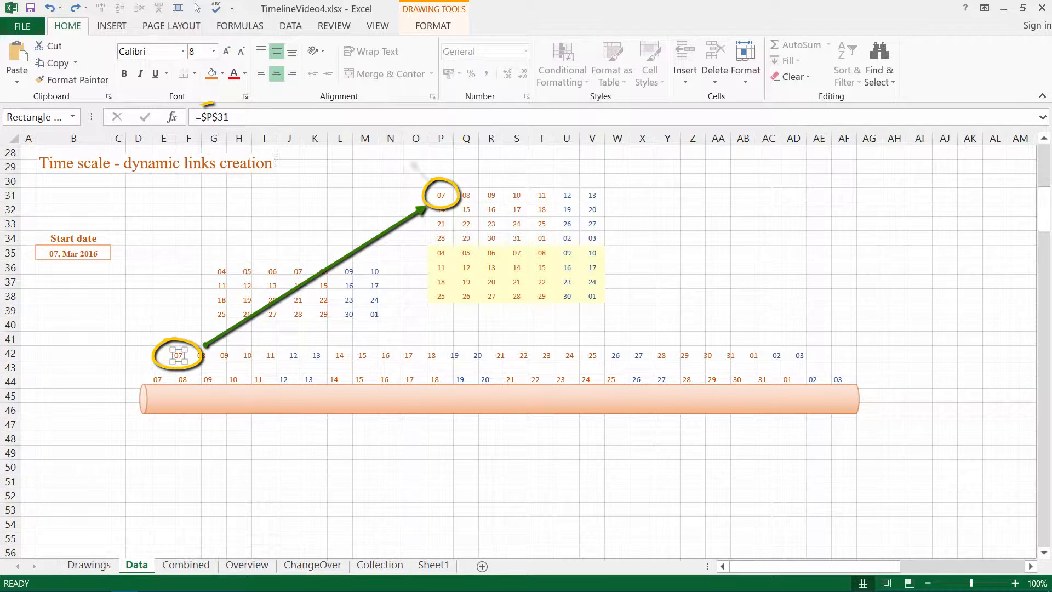
{"action": "left_click", "coordinate": [440, 195]}
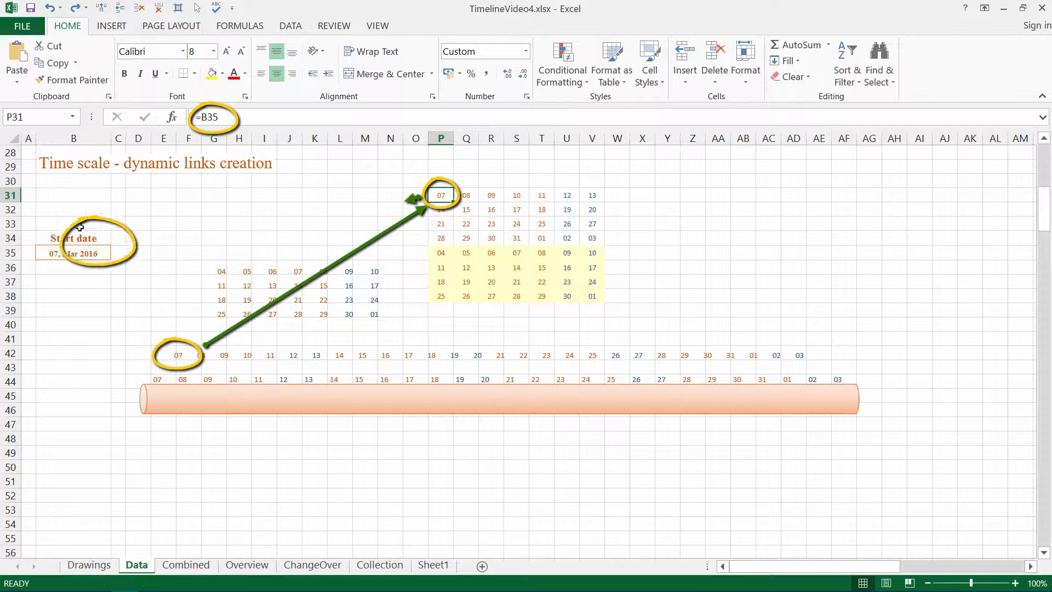
Step: Change the start date in cell B35 to 29/2 to check the dynamic date links
{"action": "left_click", "coordinate": [60, 255]}
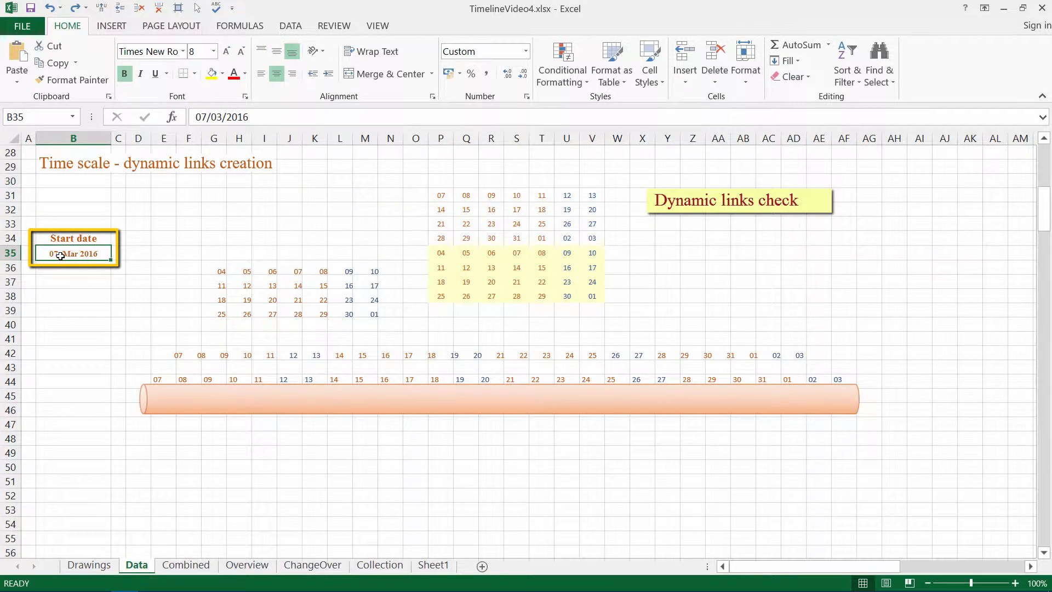
{"action": "type", "text": "29/2"}
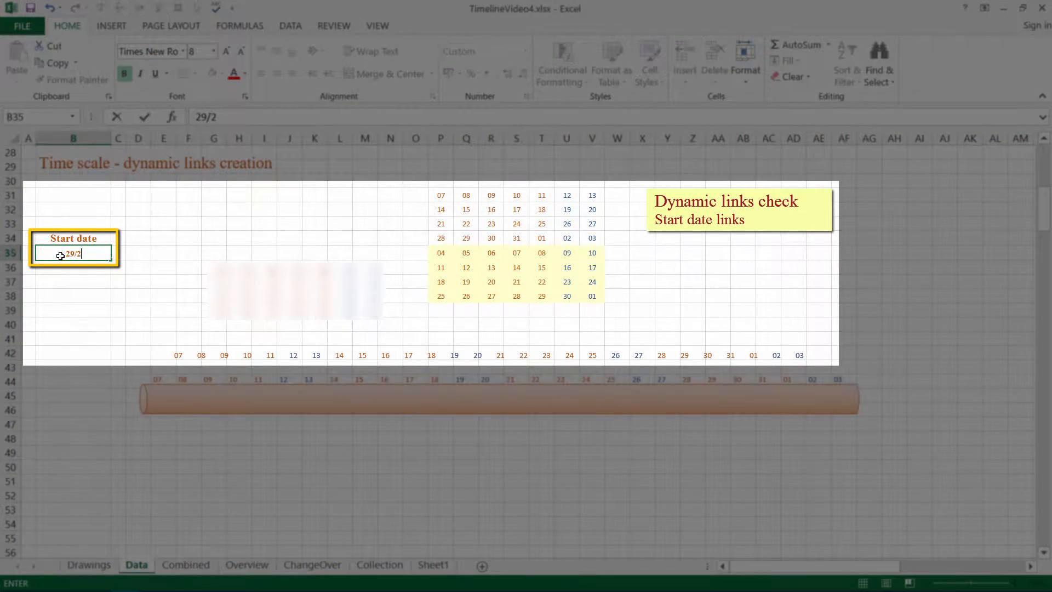
{"action": "key", "text": "Return"}
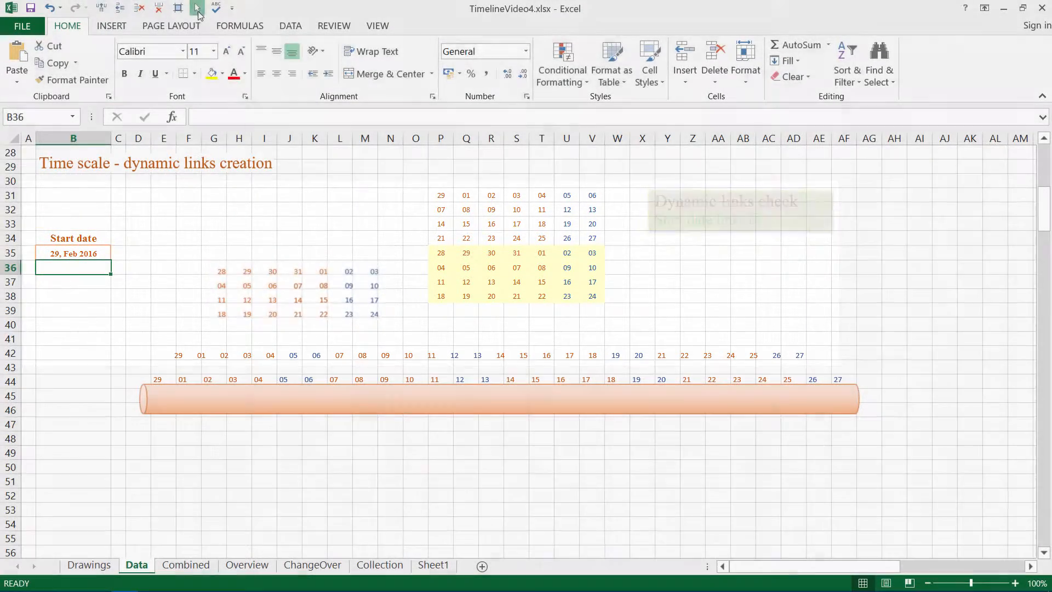
Step: Copy the whole row of date boxes from row 42 and paste it at cell G126 in the timeline creation section
{"action": "left_click", "coordinate": [198, 10]}
{"action": "left_click_drag", "start_coordinate": [152, 338], "coordinate": [822, 369]}
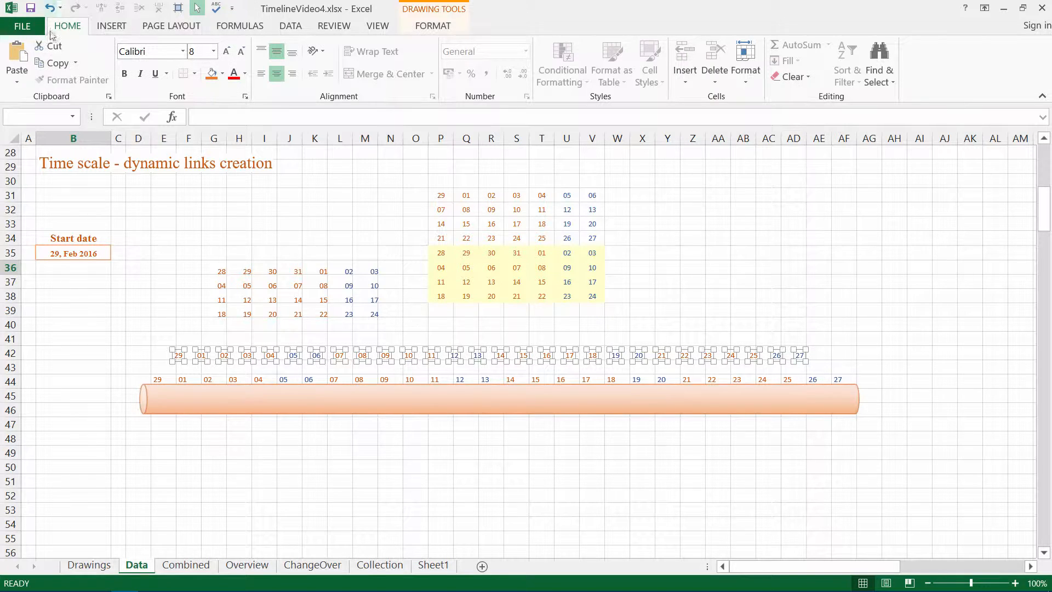
{"action": "left_click", "coordinate": [38, 64]}
{"action": "key", "text": "Escape"}
{"action": "left_click", "coordinate": [26, 152]}
{"action": "key", "text": "Page_Down"}
{"action": "key", "text": "Page_Down"}
{"action": "key", "text": "Page_Down"}
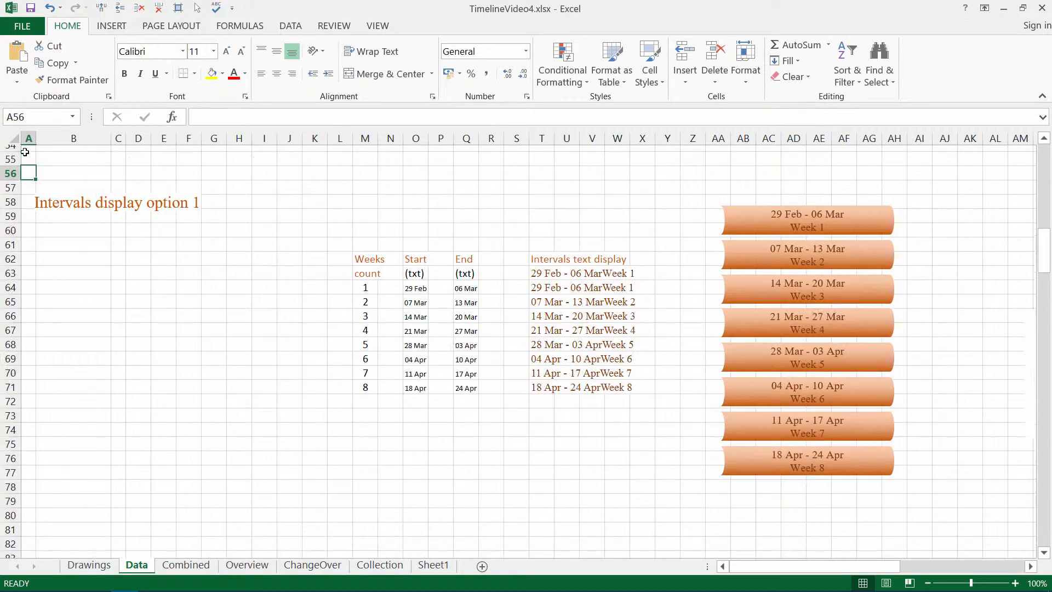
{"action": "left_click", "coordinate": [206, 337]}
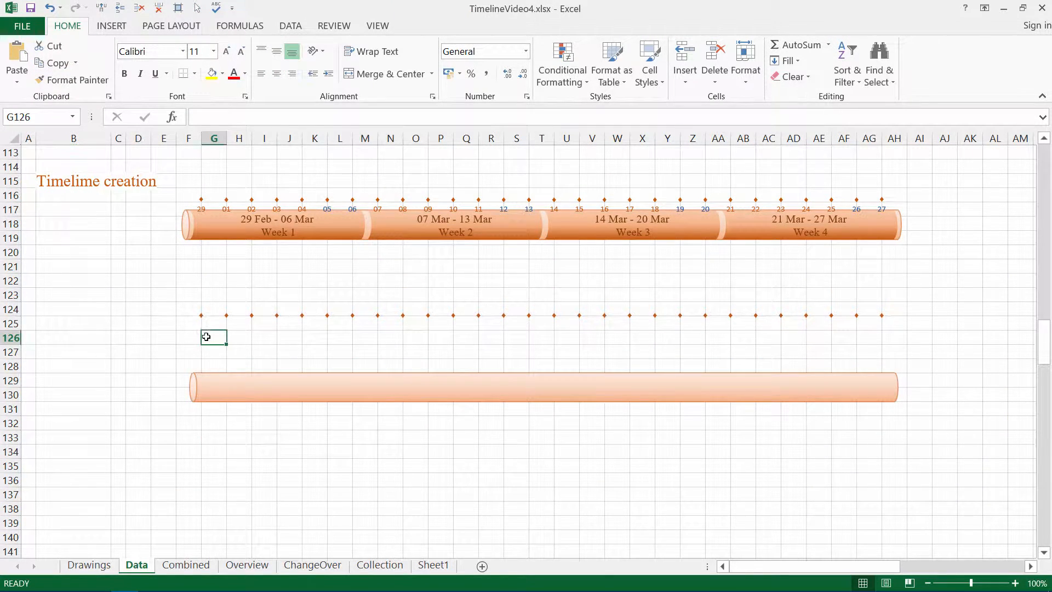
{"action": "left_click", "coordinate": [19, 53]}
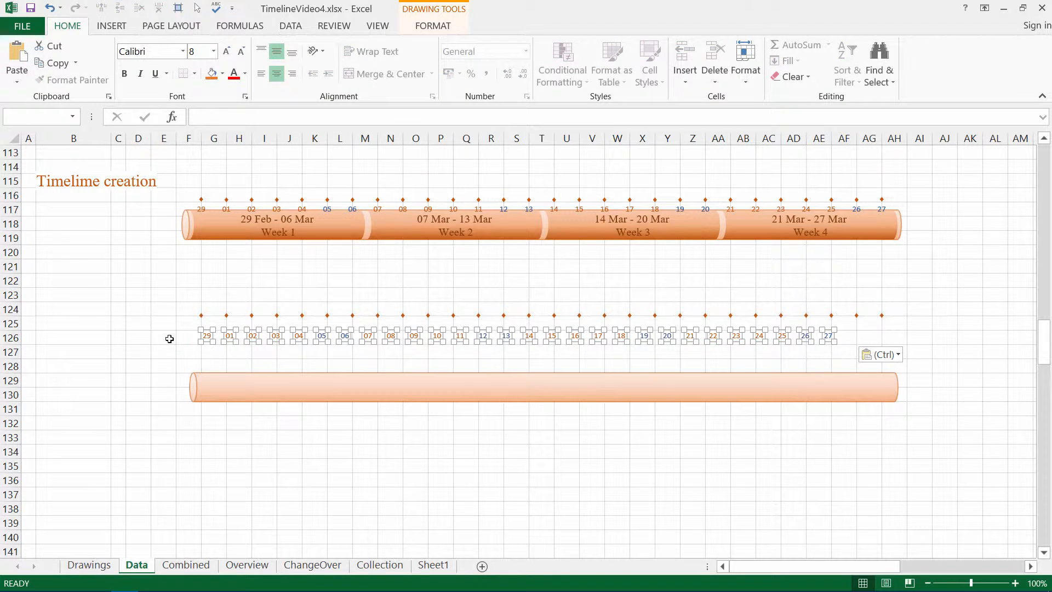
Step: Nudge the pasted first date box, 29, left and down so it sits centred beneath the first anchor
{"action": "left_click", "coordinate": [207, 336]}
{"action": "left_click", "coordinate": [1038, 583]}
{"action": "left_click", "coordinate": [390, 217]}
{"action": "left_click", "coordinate": [403, 343]}
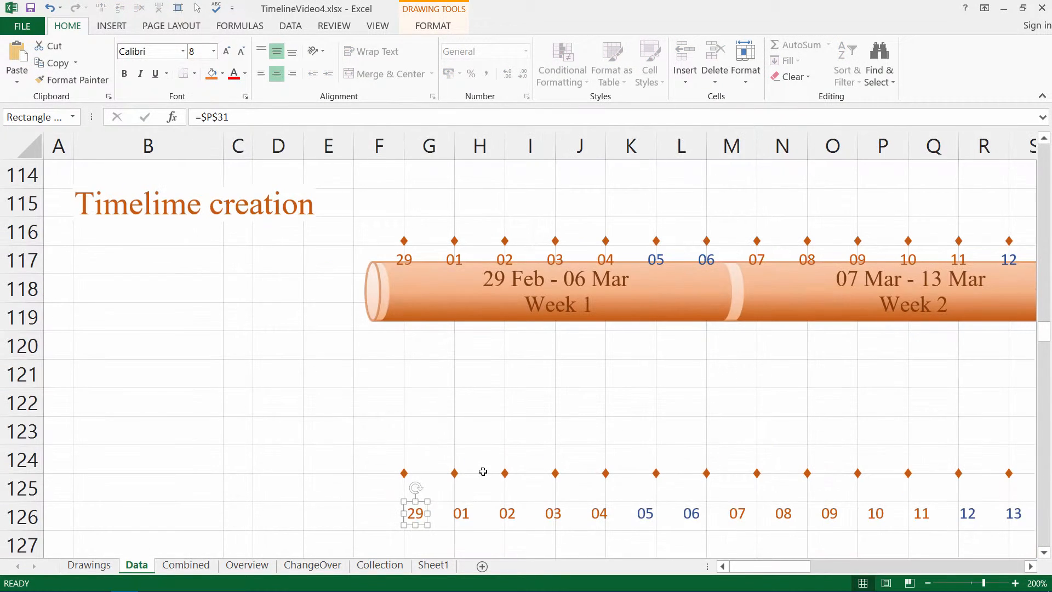
{"action": "key", "text": "Left"}
{"action": "key", "text": "Left"}
{"action": "key", "text": "Down"}
{"action": "key", "text": "Down"}
{"action": "key", "text": "Down"}
Step: Nudge the pasted last date box, 27, right and down so it sits centred beneath the last anchor
{"action": "left_click_drag", "start_coordinate": [767, 566], "coordinate": [851, 566]}
{"action": "left_click", "coordinate": [633, 506]}
{"action": "key", "text": "Right"}
{"action": "key", "text": "Right"}
{"action": "key", "text": "Down"}
{"action": "key", "text": "Down"}
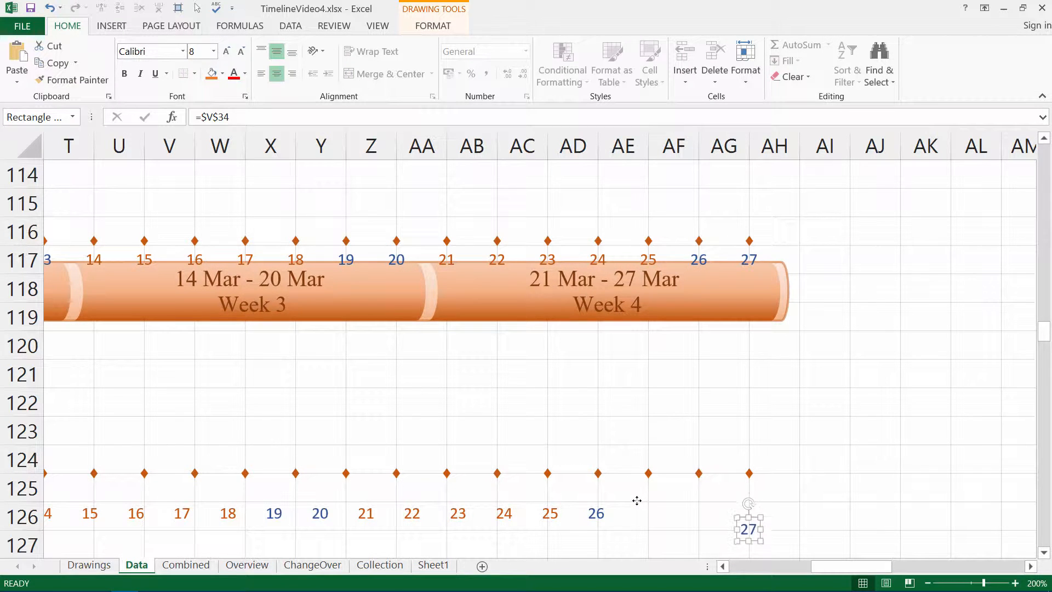
Step: Select all the pasted date boxes from 29 to 27 and align them along their bottoms beneath the anchor row
{"action": "left_click", "coordinate": [1037, 583]}
{"action": "left_click", "coordinate": [387, 231]}
{"action": "left_click", "coordinate": [404, 343]}
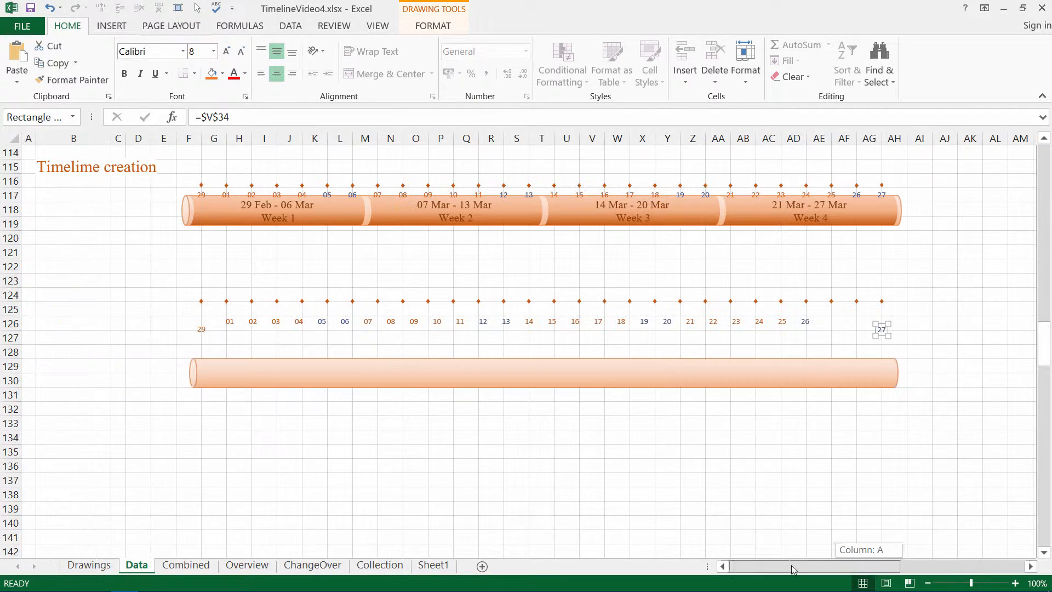
{"action": "left_click_drag", "start_coordinate": [180, 306], "coordinate": [907, 361]}
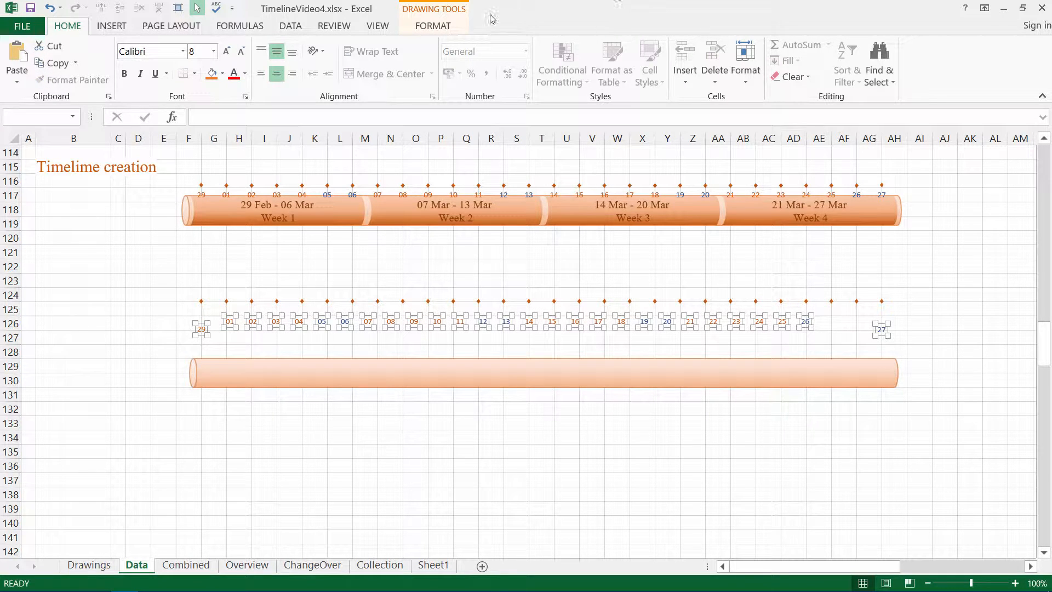
{"action": "left_click", "coordinate": [443, 26]}
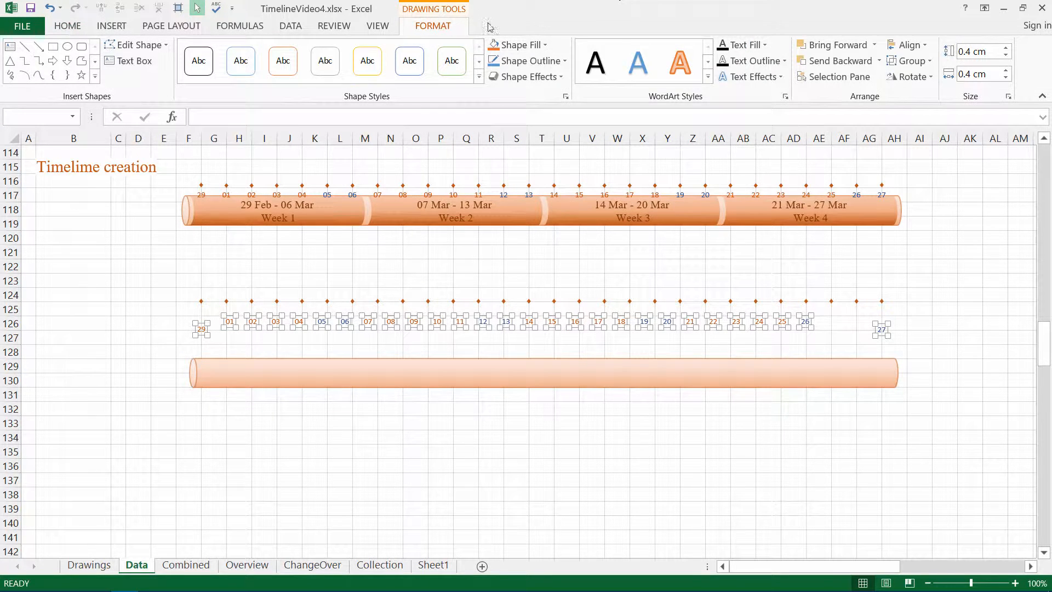
{"action": "left_click", "coordinate": [906, 46]}
{"action": "left_click", "coordinate": [934, 155]}
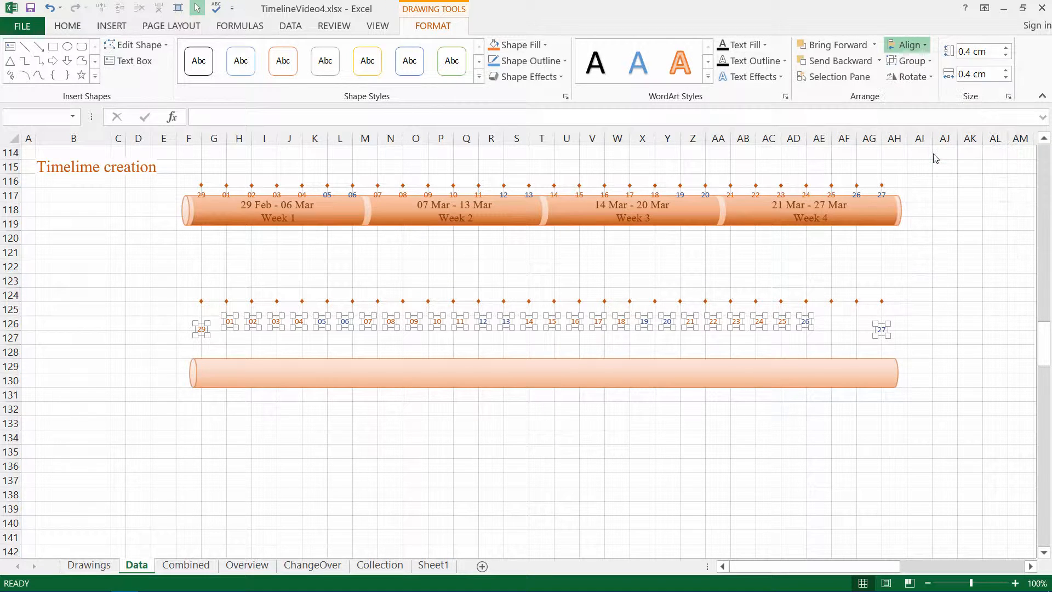
Step: Distribute the selected date boxes horizontally so each sits beneath its anchor, and deselect them
{"action": "left_click", "coordinate": [905, 46]}
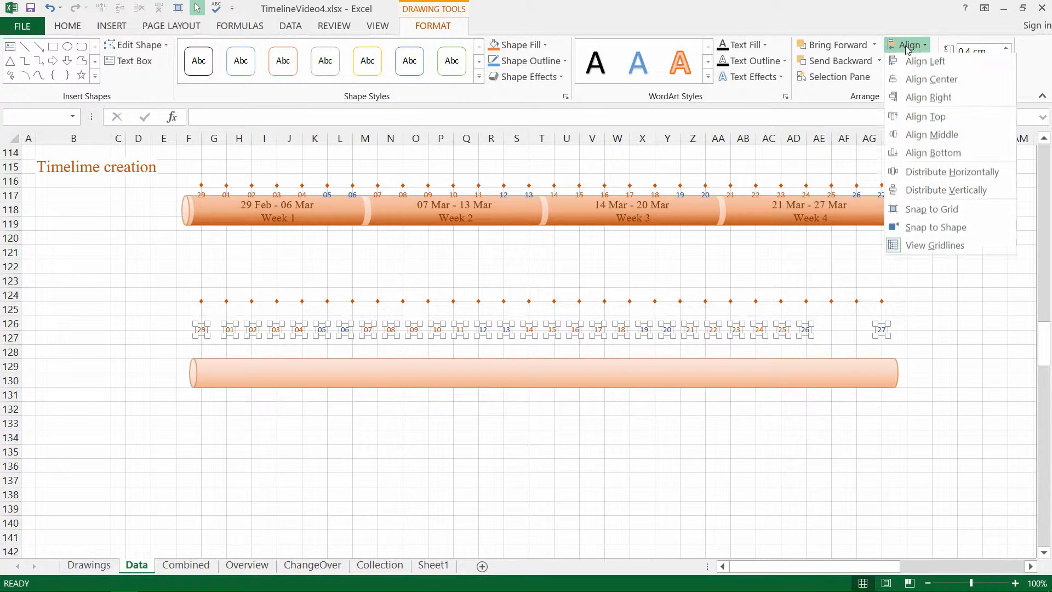
{"action": "left_click", "coordinate": [936, 176]}
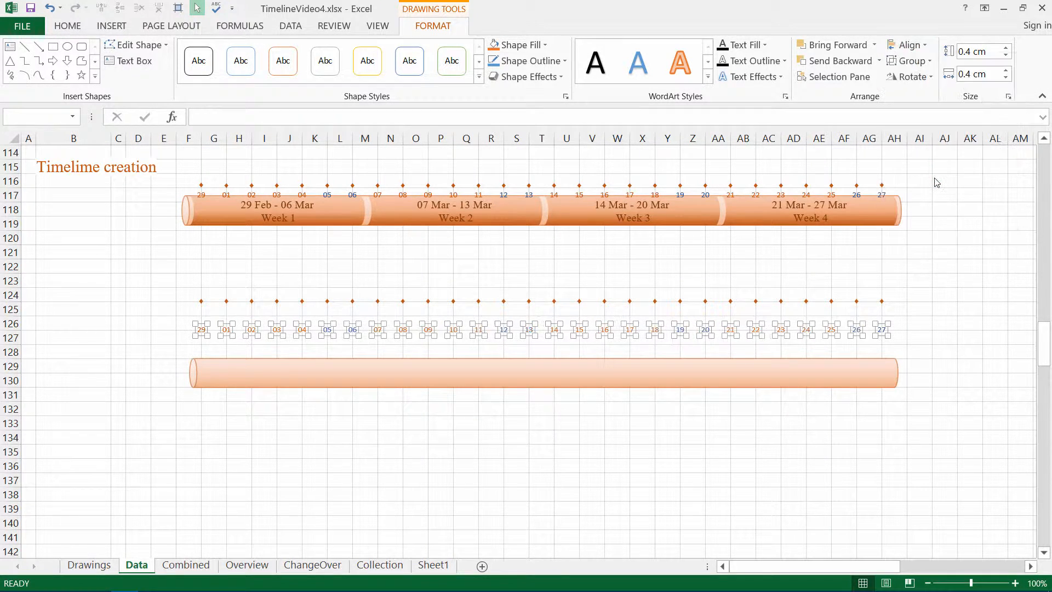
{"action": "left_click", "coordinate": [282, 264]}
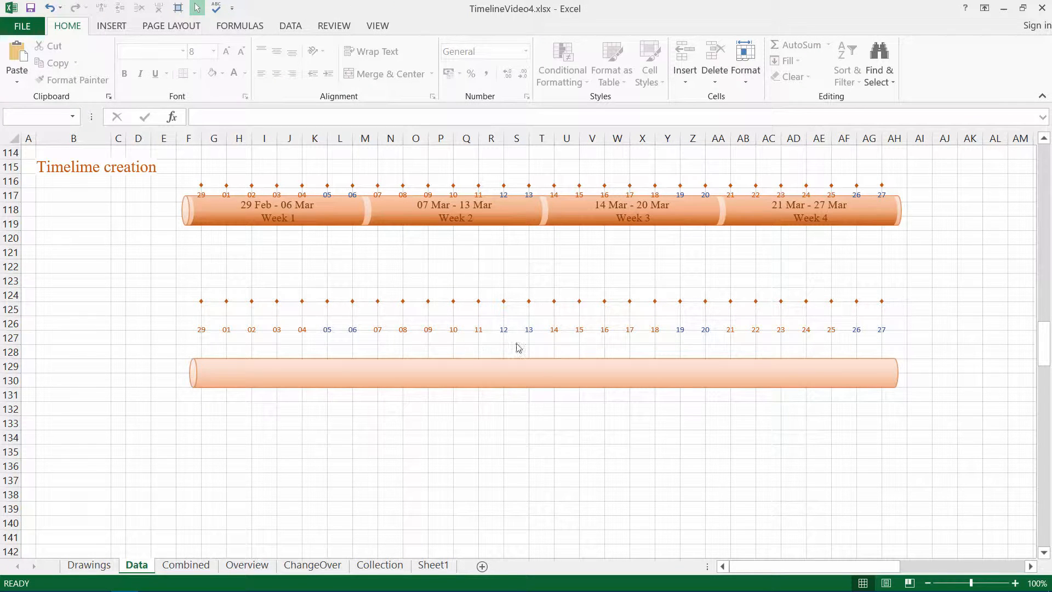
Step: Move the date grid P31:V38 from the time scale section to cell D63 in the Intervals display option 1 section
{"action": "scroll", "coordinate": [143, 186], "scroll_direction": "up", "scroll_amount": 19}
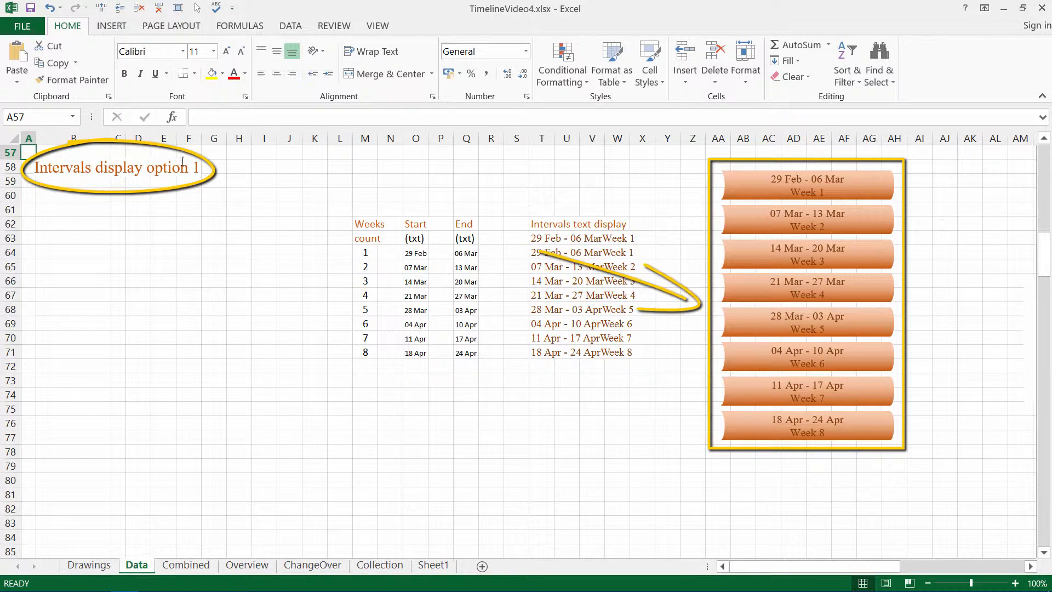
{"action": "key", "text": "Page_Down"}
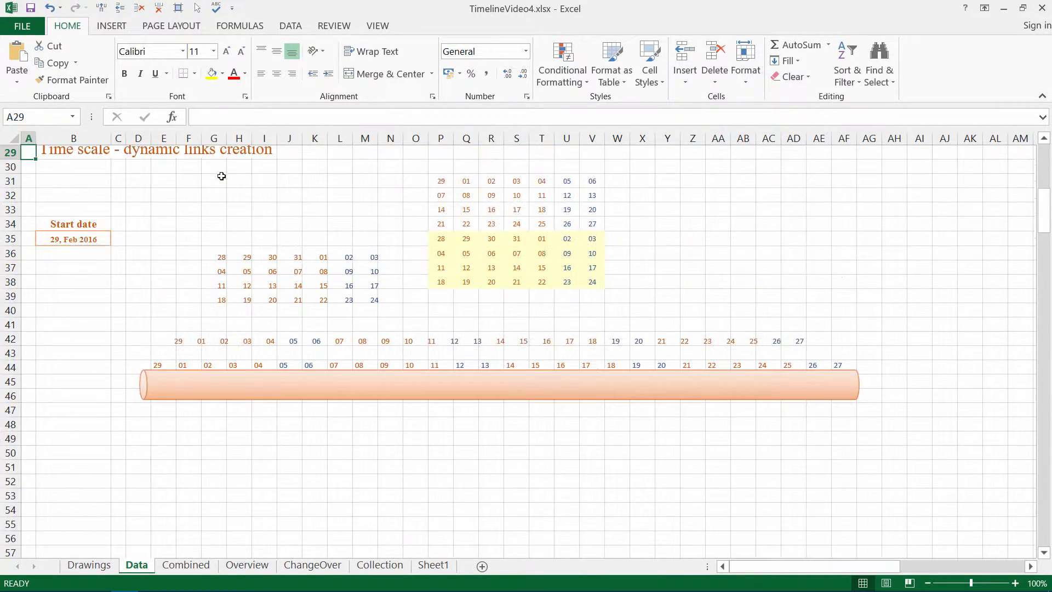
{"action": "left_click_drag", "start_coordinate": [442, 178], "coordinate": [603, 285]}
{"action": "key", "text": "ctrl+c"}
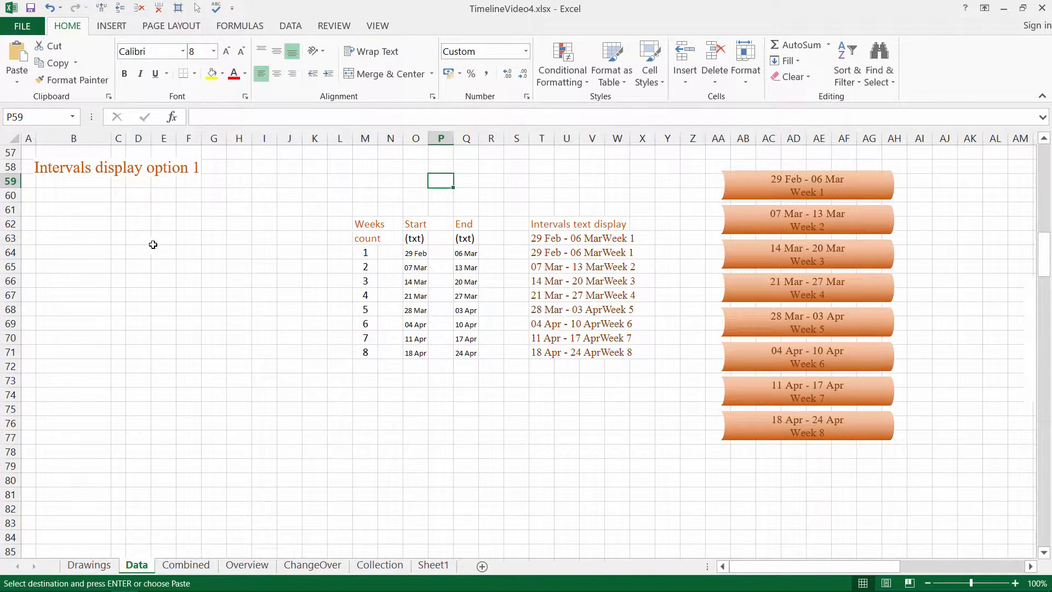
{"action": "left_click", "coordinate": [139, 237]}
{"action": "key", "text": "ctrl+v"}
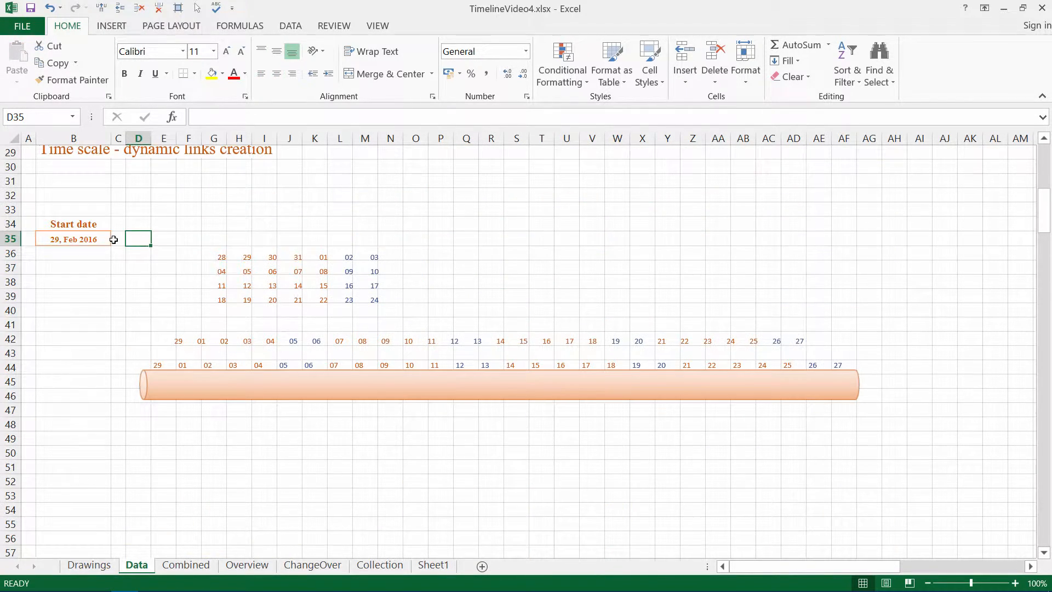
Step: Move the Start date heading and value from B34:B35 to B64:B65, and check the formula link in cell D63
{"action": "left_click", "coordinate": [112, 236]}
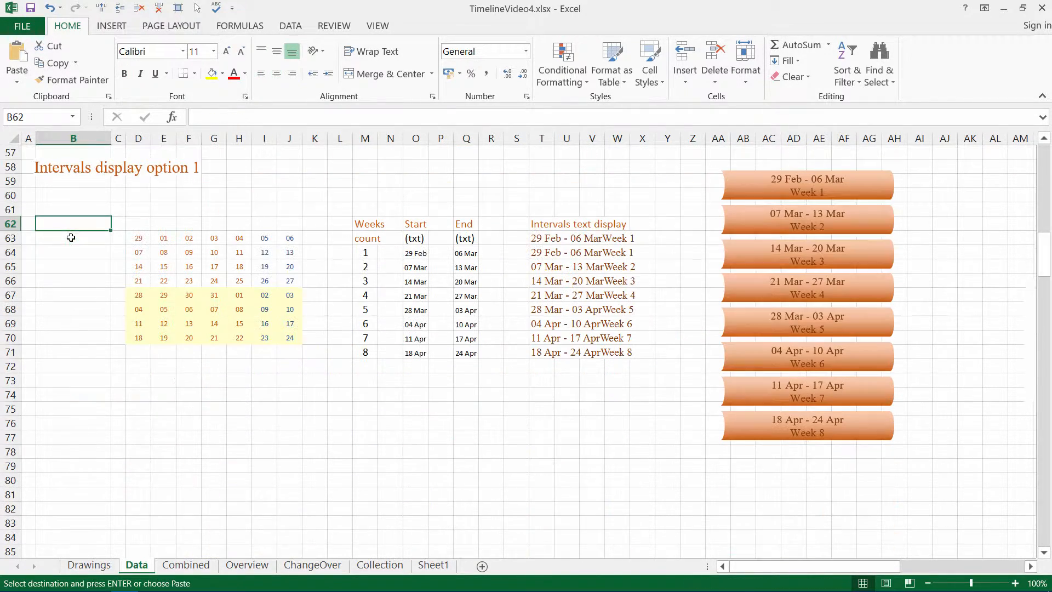
{"action": "left_click", "coordinate": [64, 252]}
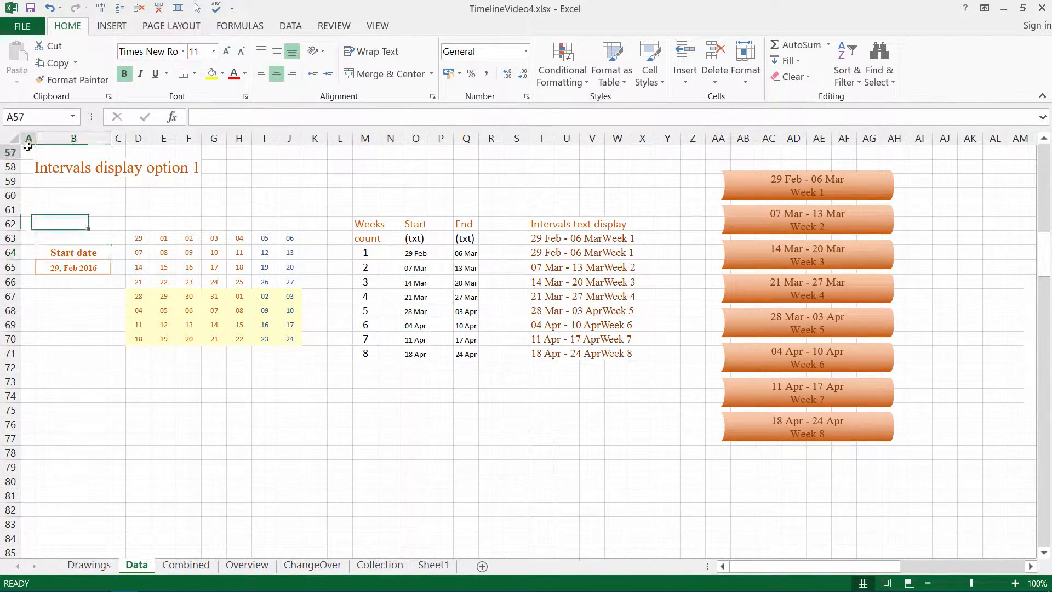
{"action": "left_click", "coordinate": [138, 237]}
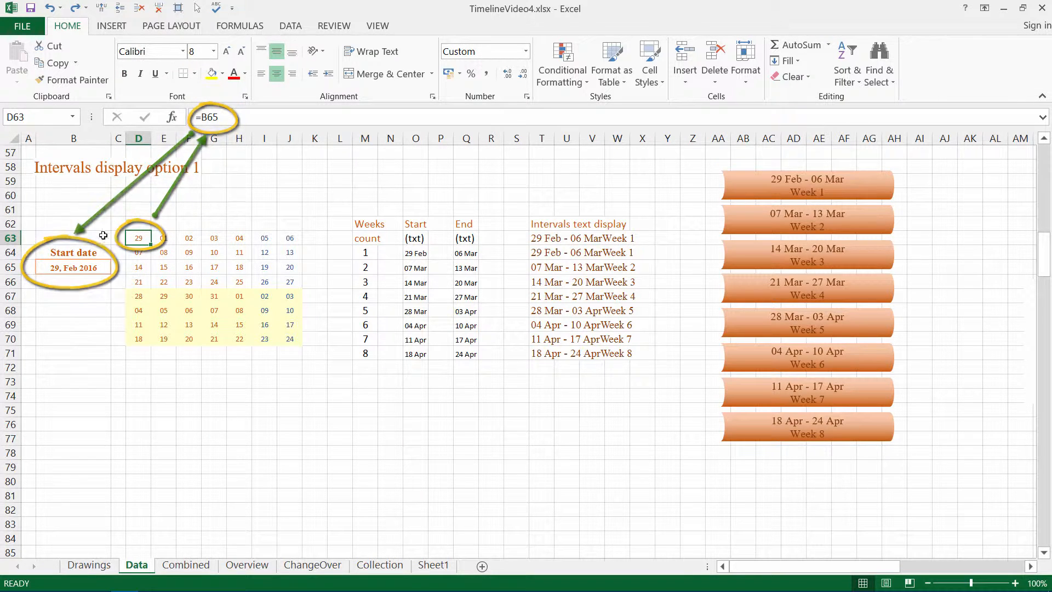
Step: Change the start date in cell B65 to 7/3 to check the interval links
{"action": "left_click", "coordinate": [66, 269]}
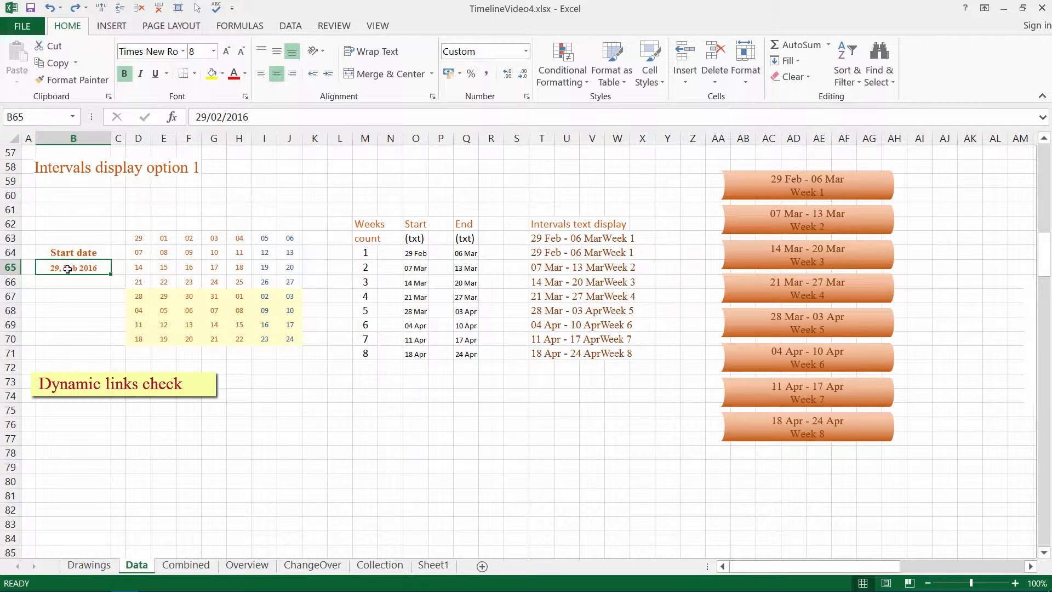
{"action": "type", "text": "7/"}
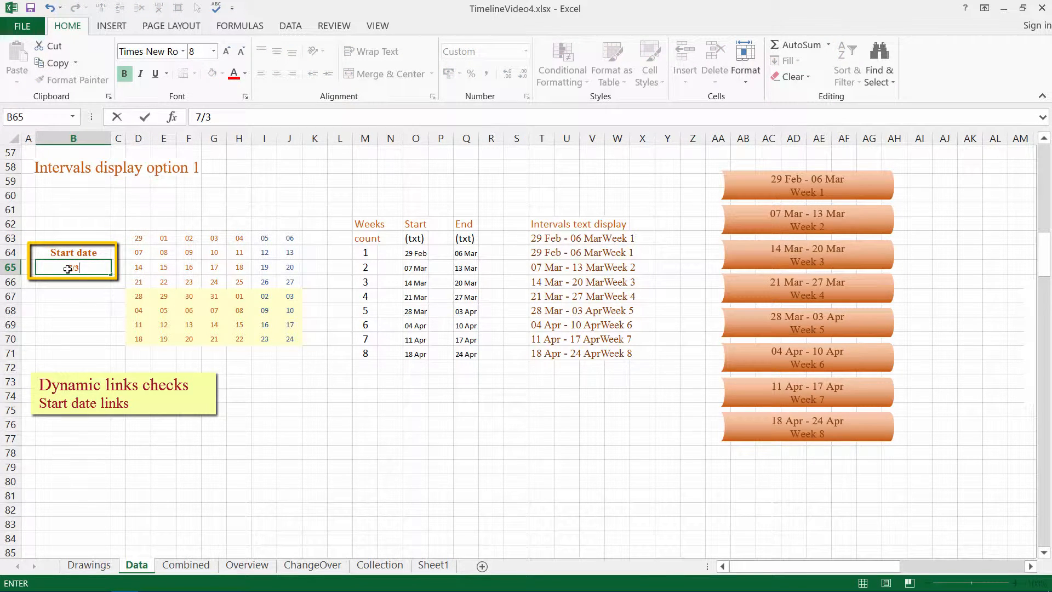
{"action": "type", "text": "3"}
{"action": "key", "text": "Return"}
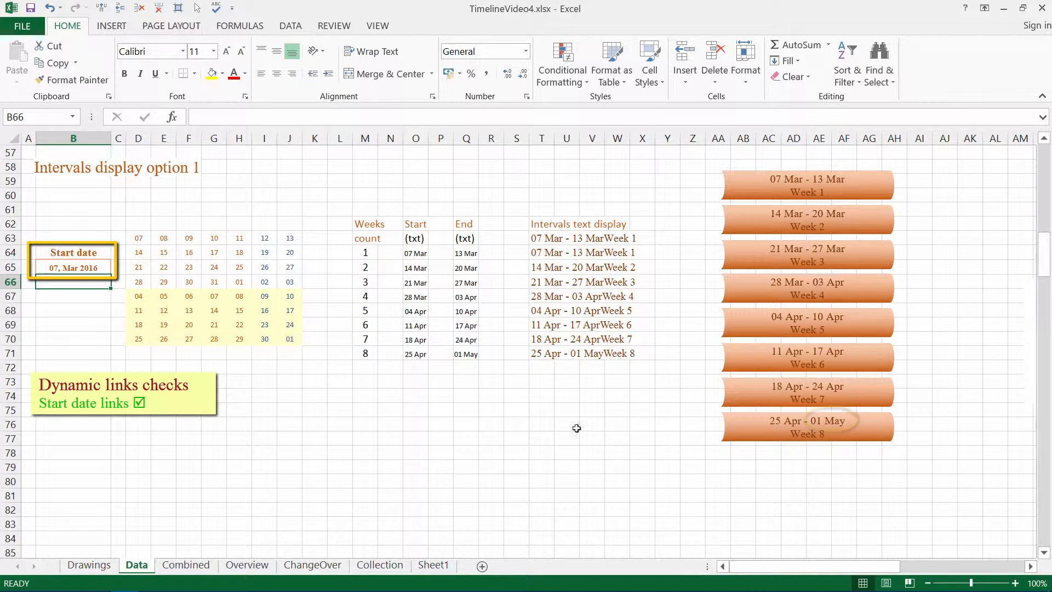
Step: Move the date grid D63:J70 to cell N103 in the Intervals display option 2 section
{"action": "left_click_drag", "start_coordinate": [138, 239], "coordinate": [294, 342]}
{"action": "key", "text": "ctrl+c"}
{"action": "key", "text": "Page_Down"}
{"action": "left_click", "coordinate": [391, 416]}
{"action": "key", "text": "ctrl+v"}
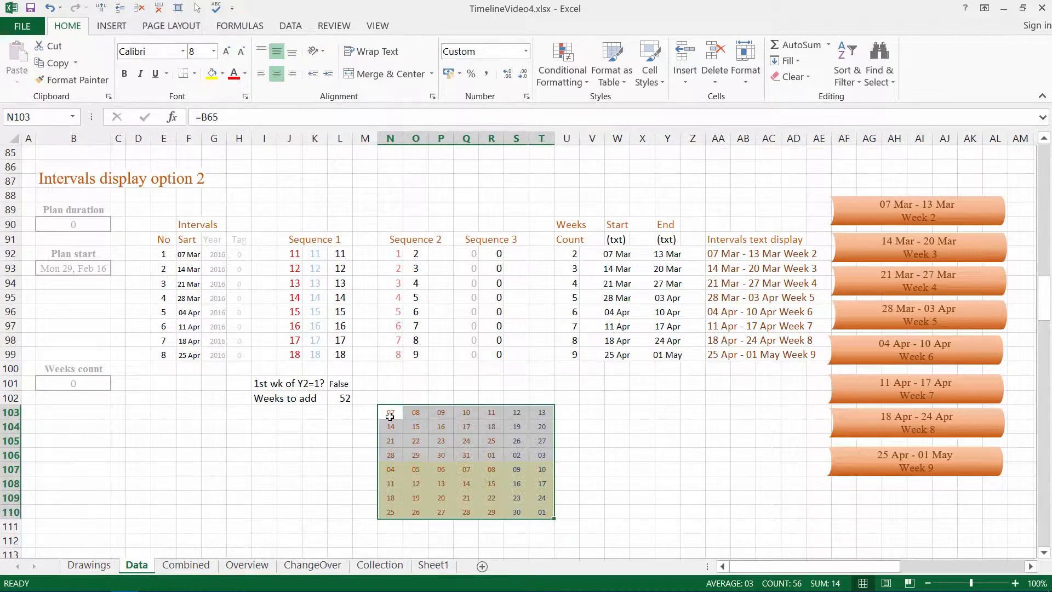
Step: Move the Start date heading and value from B64:B65 to B96:B97, and check the formula link in cell N103
{"action": "key", "text": "Page_Up"}
{"action": "left_click_drag", "start_coordinate": [82, 254], "coordinate": [83, 266]}
{"action": "key", "text": "ctrl+c"}
{"action": "key", "text": "Escape"}
{"action": "key", "text": "Page_Down"}
{"action": "left_click", "coordinate": [57, 311]}
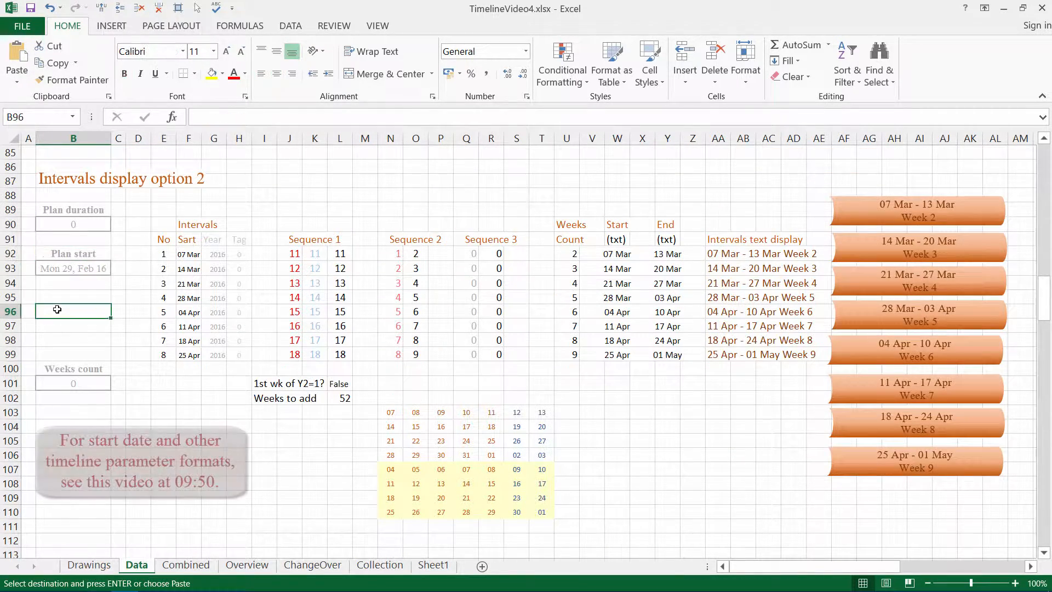
{"action": "key", "text": "ctrl+v"}
{"action": "left_click", "coordinate": [180, 417]}
{"action": "key", "text": "Escape"}
{"action": "left_click", "coordinate": [391, 413]}
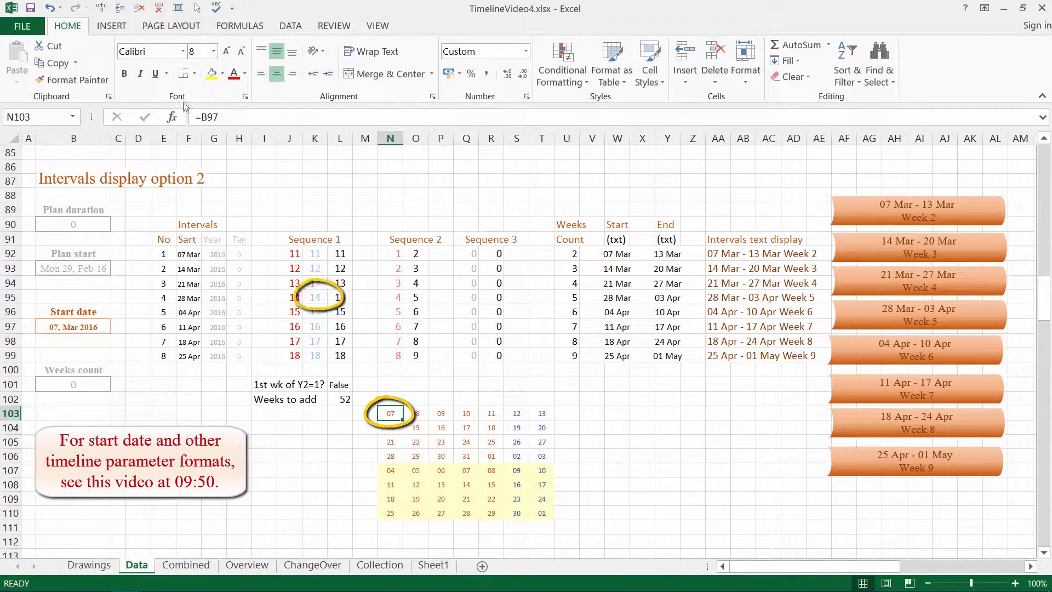
Step: Change the start date in cell B97 to 29/2 to check the option 2 interval links
{"action": "left_click", "coordinate": [104, 329]}
{"action": "type", "text": "29/"}
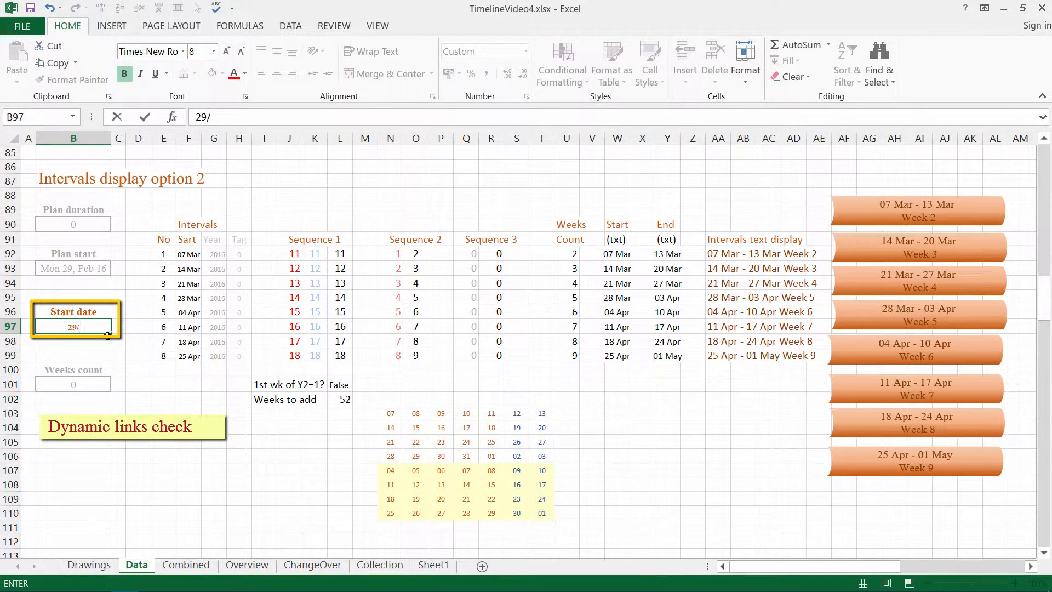
{"action": "type", "text": "2"}
{"action": "key", "text": "Return"}
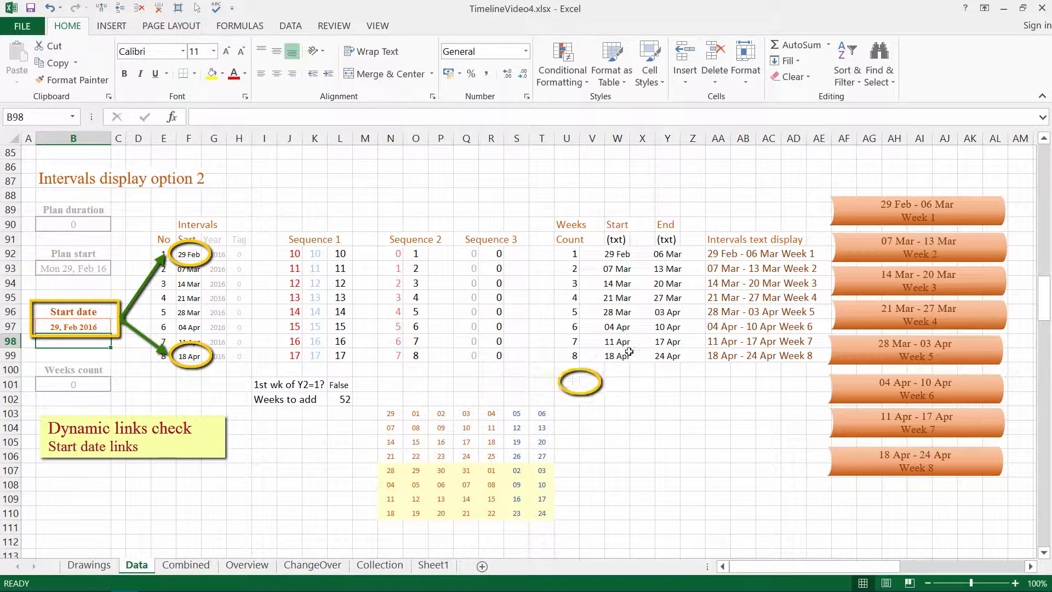
Step: Set the weeks count in cell B101 to 1 to check its links, and return it to 0
{"action": "left_click", "coordinate": [93, 391]}
{"action": "type", "text": "1"}
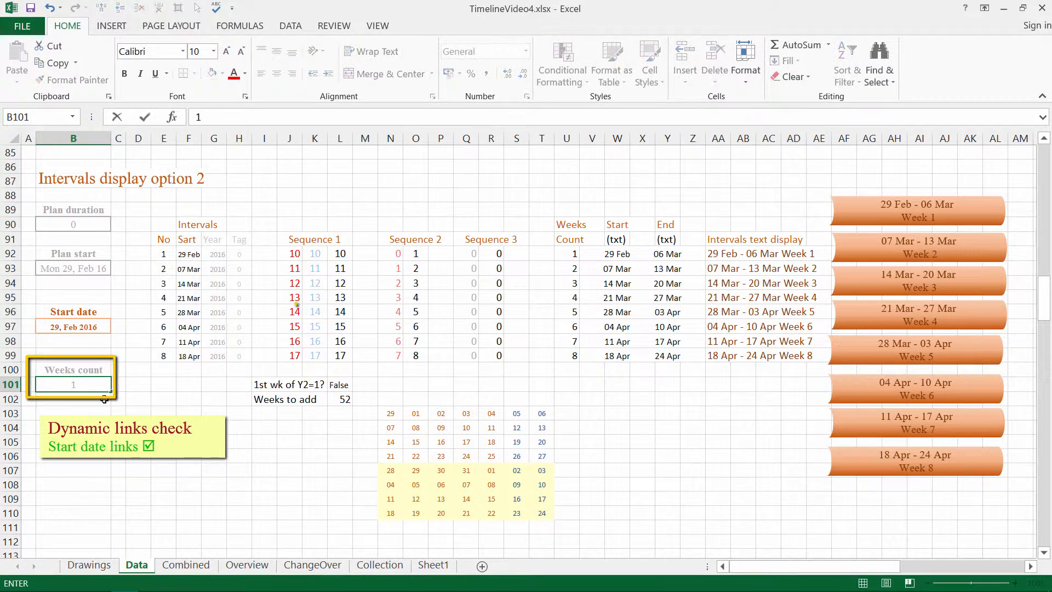
{"action": "key", "text": "Return"}
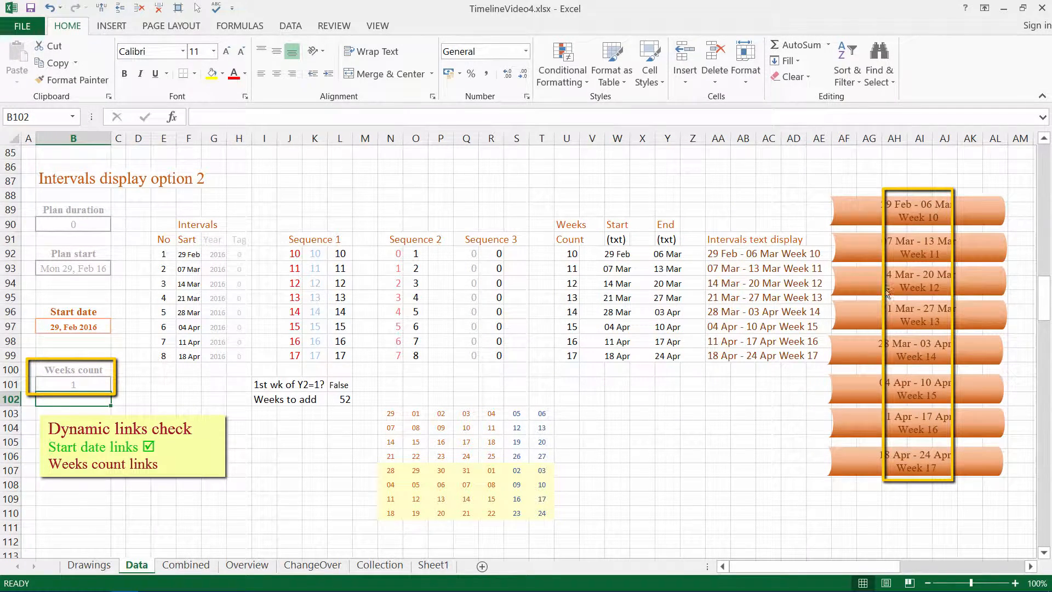
{"action": "left_click", "coordinate": [65, 387]}
{"action": "type", "text": "0"}
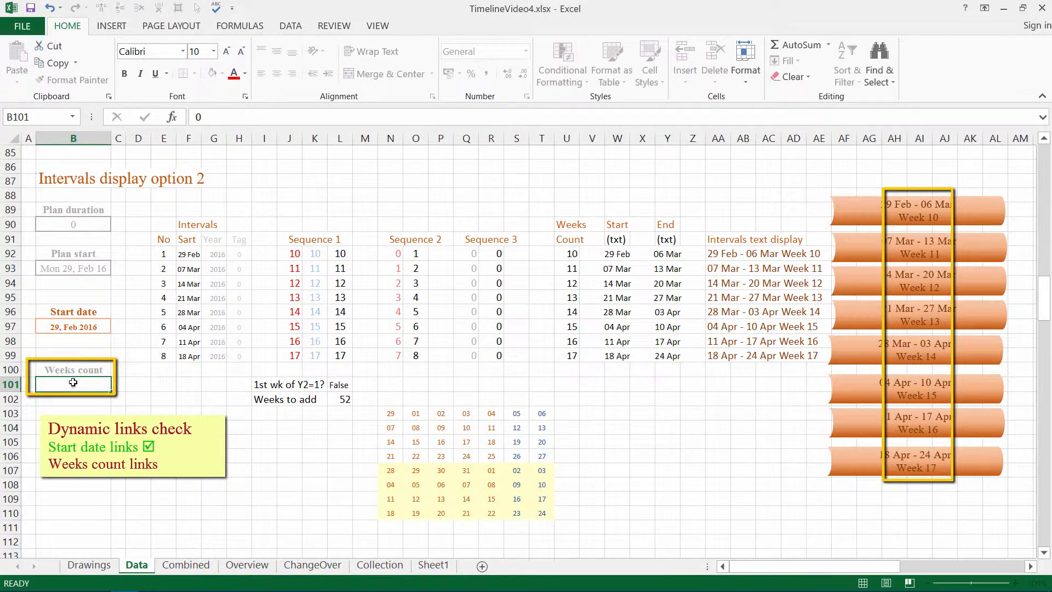
{"action": "key", "text": "Return"}
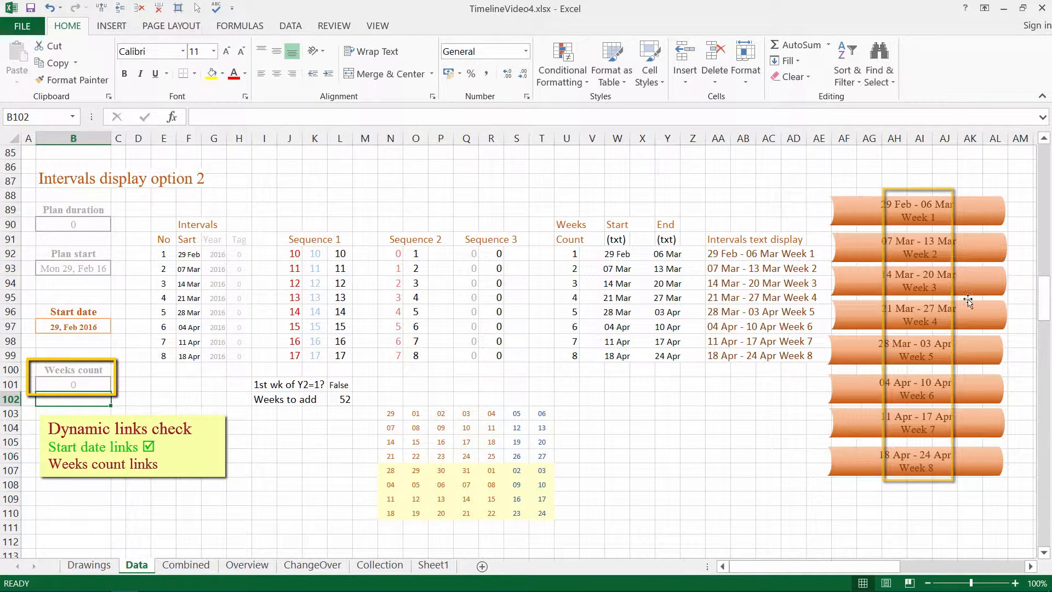
Step: Set the plan duration in cell B90 to 4 to check its links
{"action": "left_click", "coordinate": [81, 222]}
{"action": "type", "text": "4"}
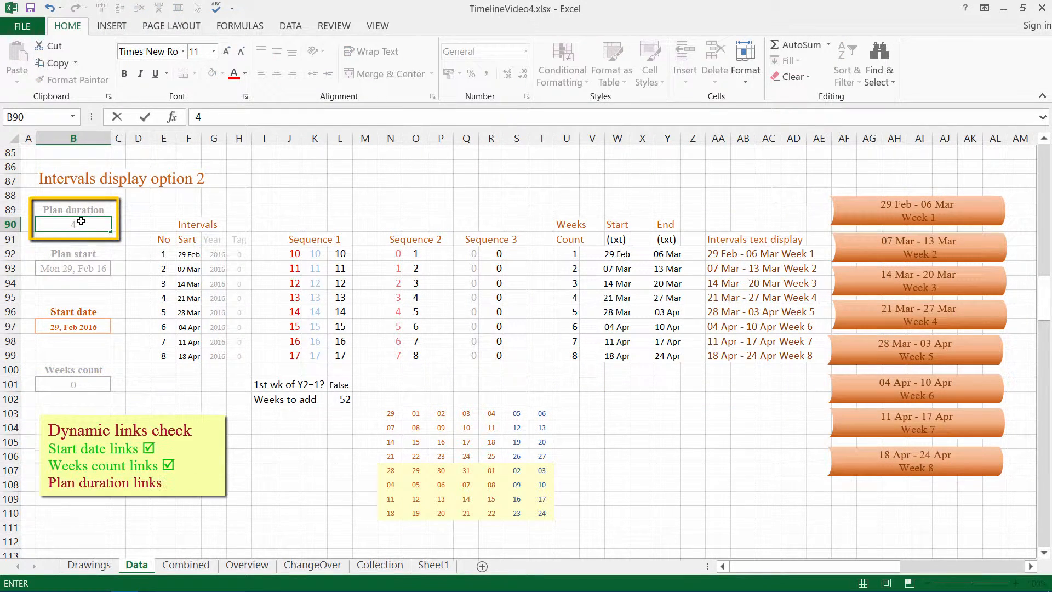
{"action": "key", "text": "Return"}
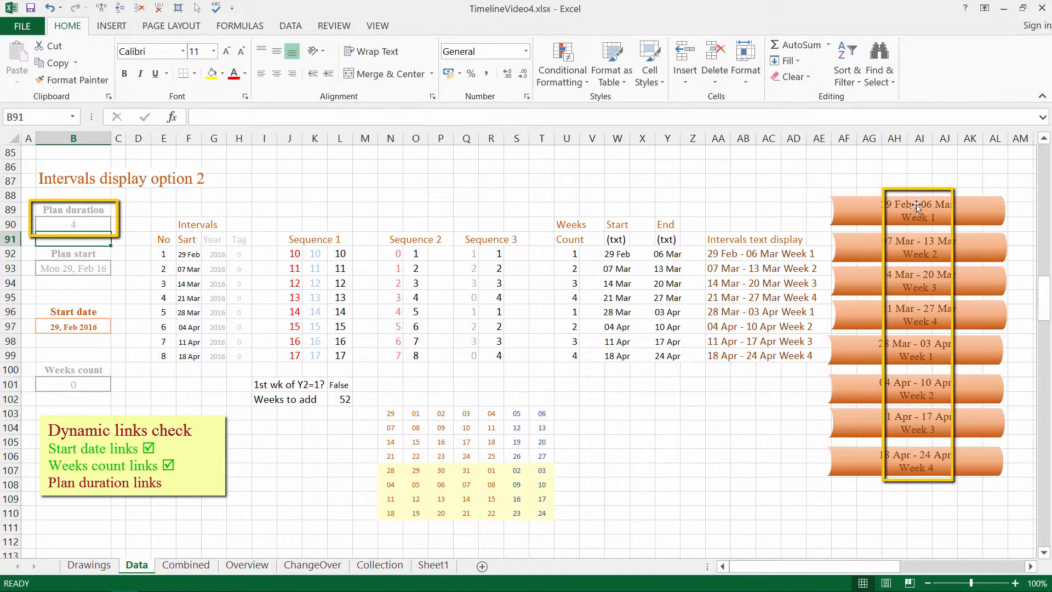
Step: Change the plan start in cell B93 to 7/3 to check its links to the week numbering
{"action": "left_click", "coordinate": [57, 266]}
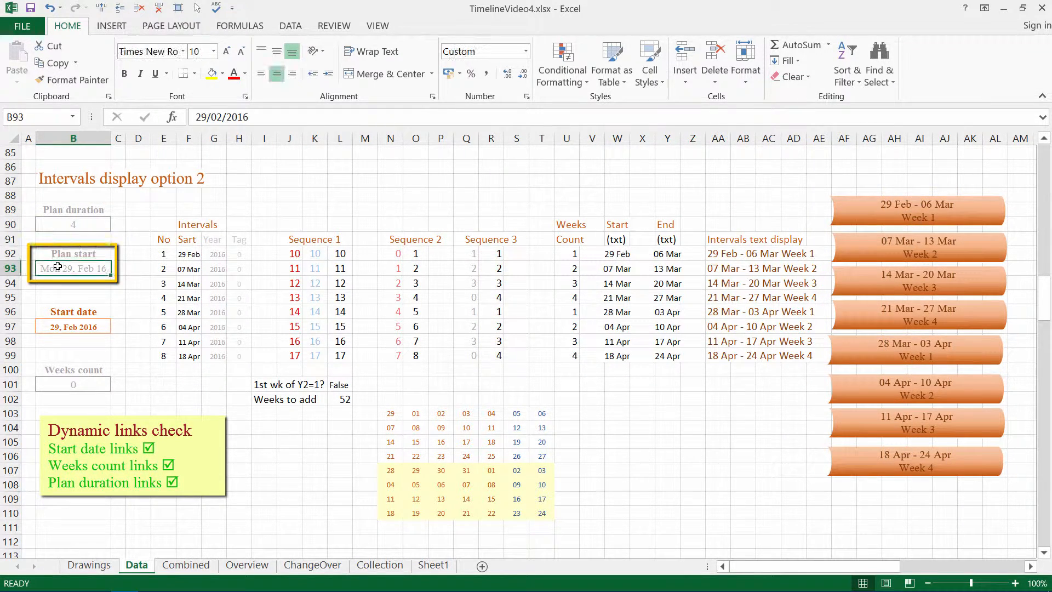
{"action": "type", "text": "7/3"}
{"action": "key", "text": "Return"}
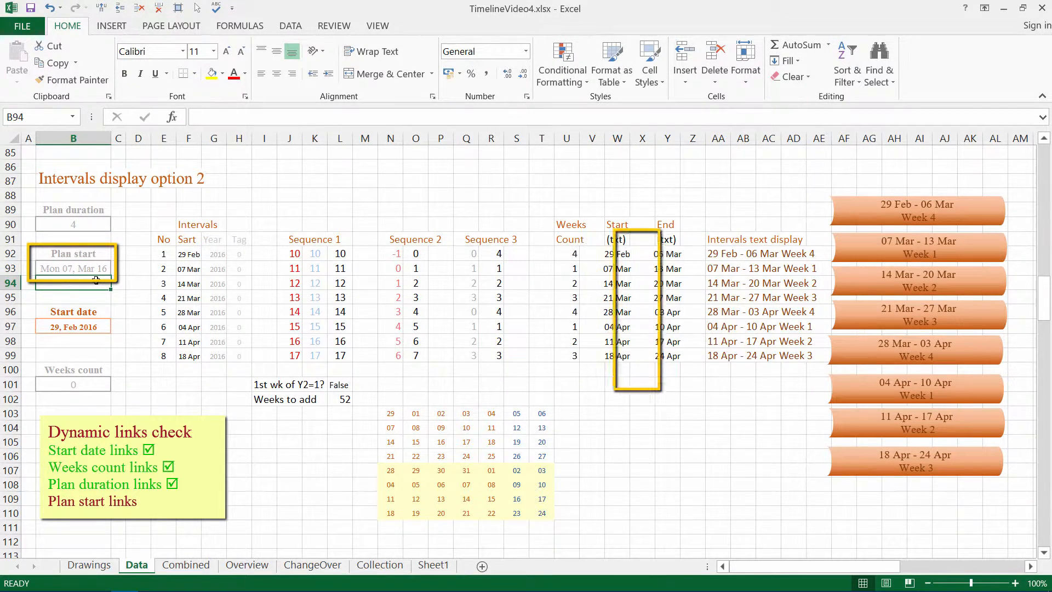
{"action": "left_click", "coordinate": [29, 153]}
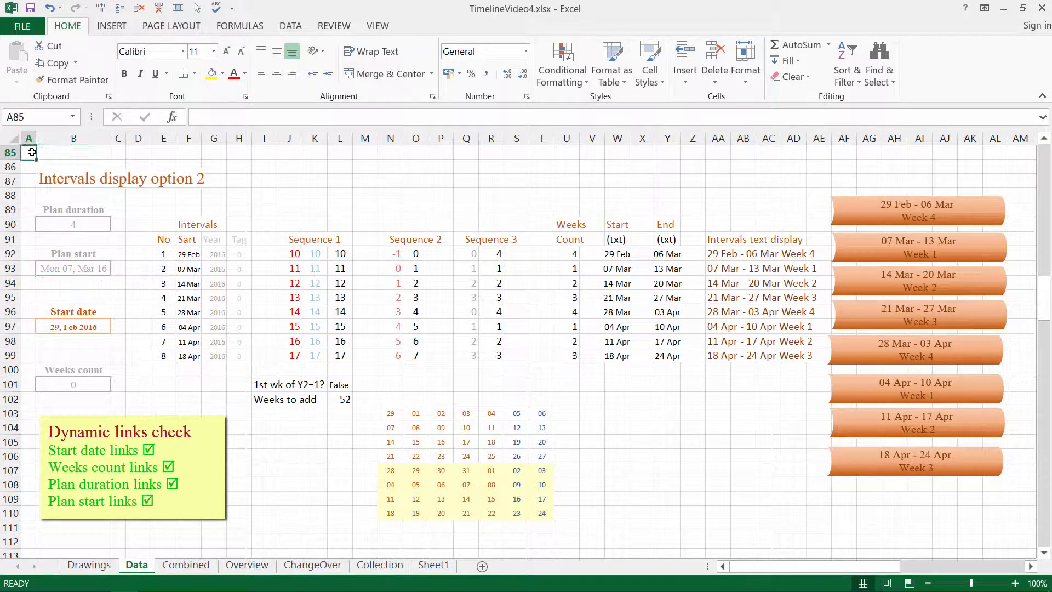
Step: Ungroup the eight weekly interval shapes in the Intervals display option 2 section
{"action": "left_click", "coordinate": [833, 207]}
{"action": "left_click", "coordinate": [433, 26]}
{"action": "left_click", "coordinate": [910, 61]}
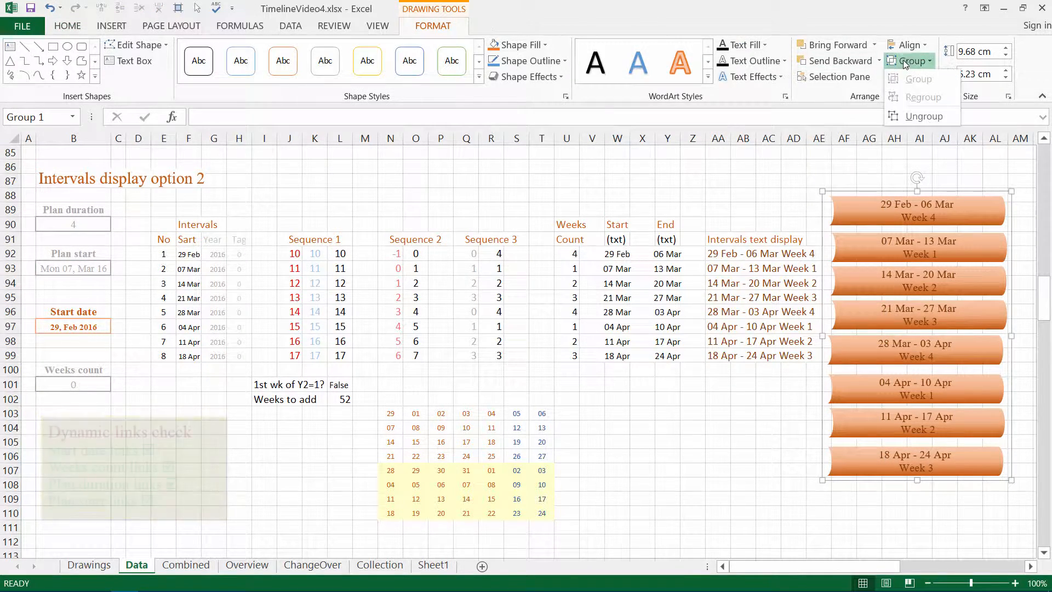
{"action": "left_click", "coordinate": [904, 116]}
Step: Copy the first four weekly interval shapes, 29 Feb to 27 Mar, and paste them below the cylinder in the timeline creation section
{"action": "left_click", "coordinate": [865, 213]}
{"action": "left_click", "coordinate": [869, 248], "text": "ctrl"}
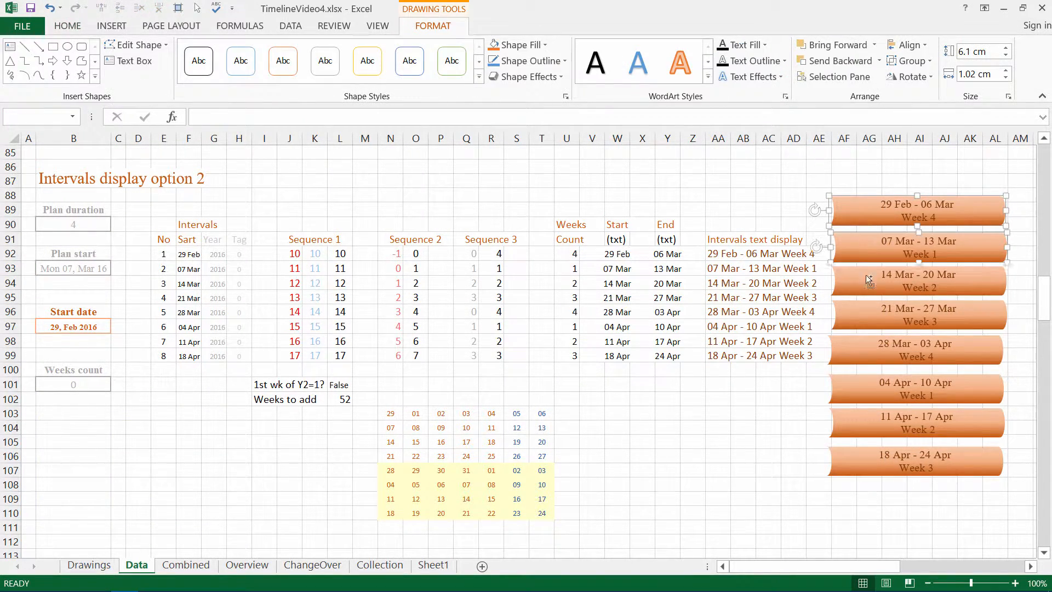
{"action": "left_click", "coordinate": [870, 281], "text": "ctrl"}
{"action": "left_click", "coordinate": [871, 315], "text": "ctrl"}
{"action": "left_click", "coordinate": [65, 28]}
{"action": "left_click", "coordinate": [56, 63]}
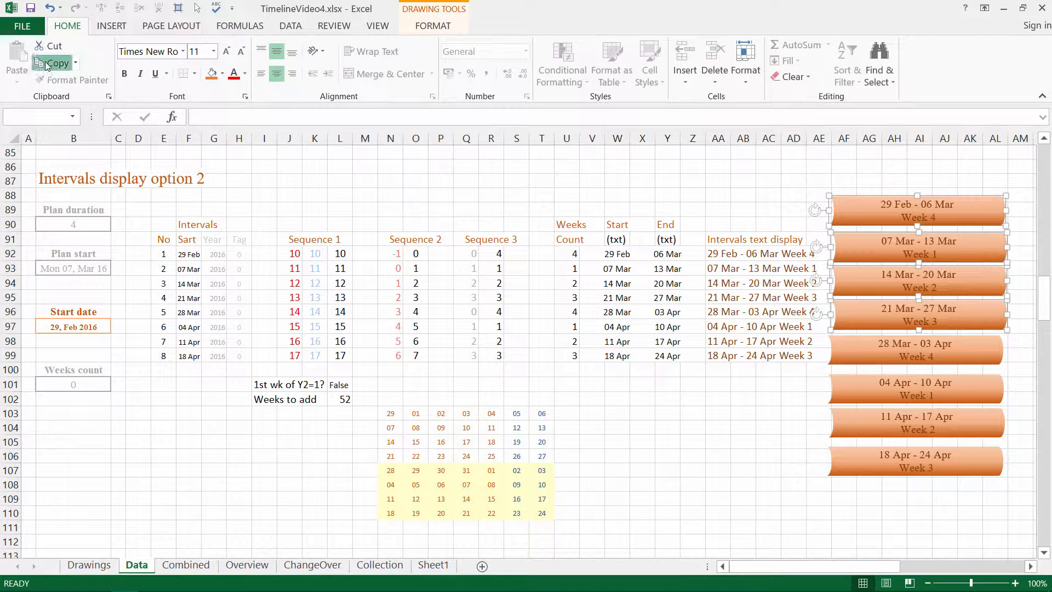
{"action": "left_click", "coordinate": [26, 149]}
{"action": "key", "text": "Page_Down"}
{"action": "key", "text": "ctrl+v"}
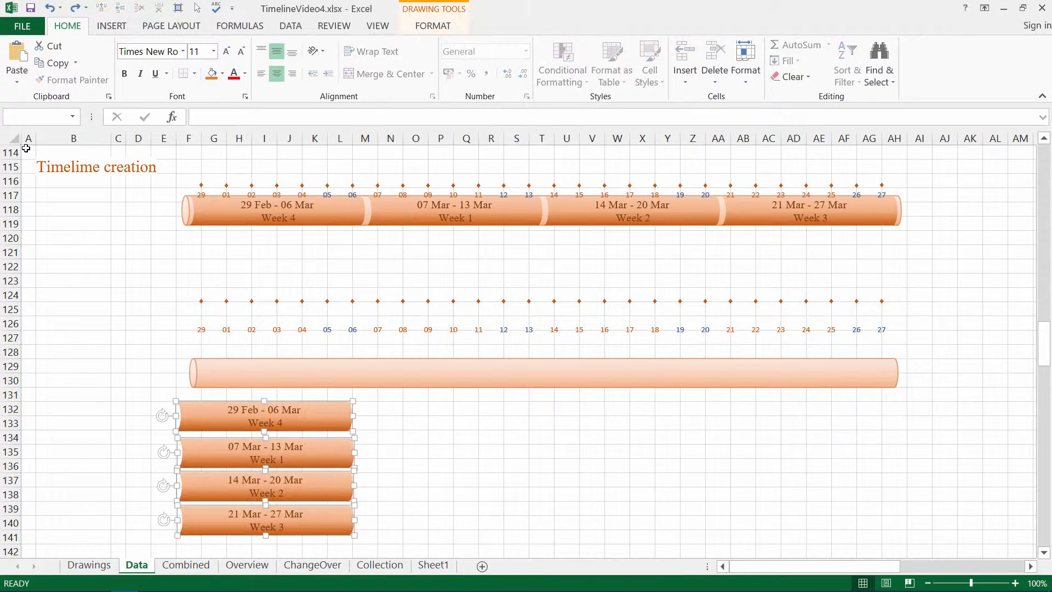
Step: Place the first and last weekly interval shapes on the cylinder's ends and the two middle ones in sequence just beneath it
{"action": "left_click", "coordinate": [415, 434]}
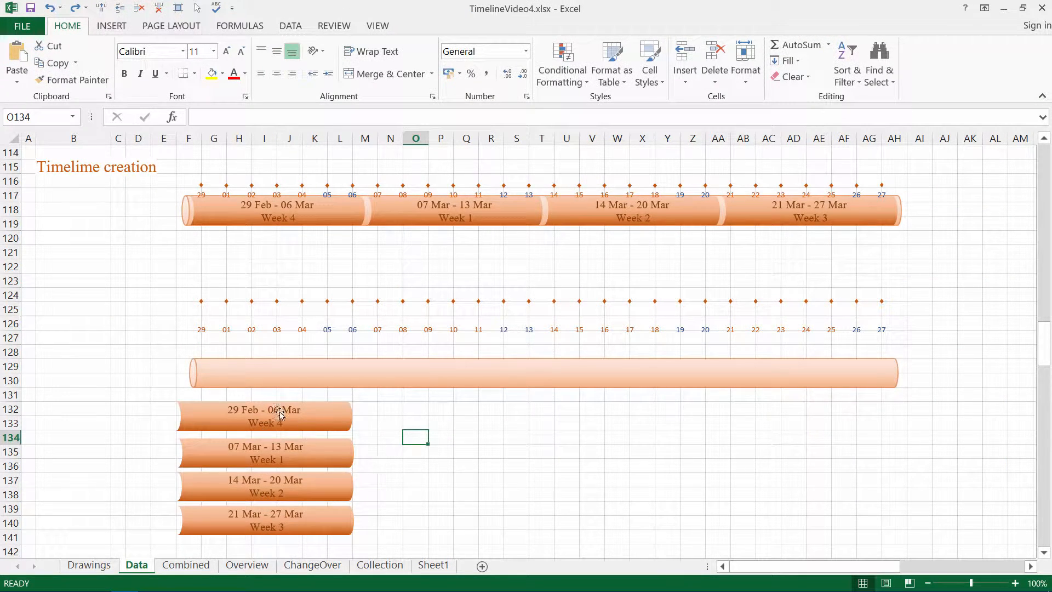
{"action": "left_click_drag", "start_coordinate": [280, 412], "coordinate": [303, 367]}
{"action": "left_click_drag", "start_coordinate": [280, 527], "coordinate": [821, 378]}
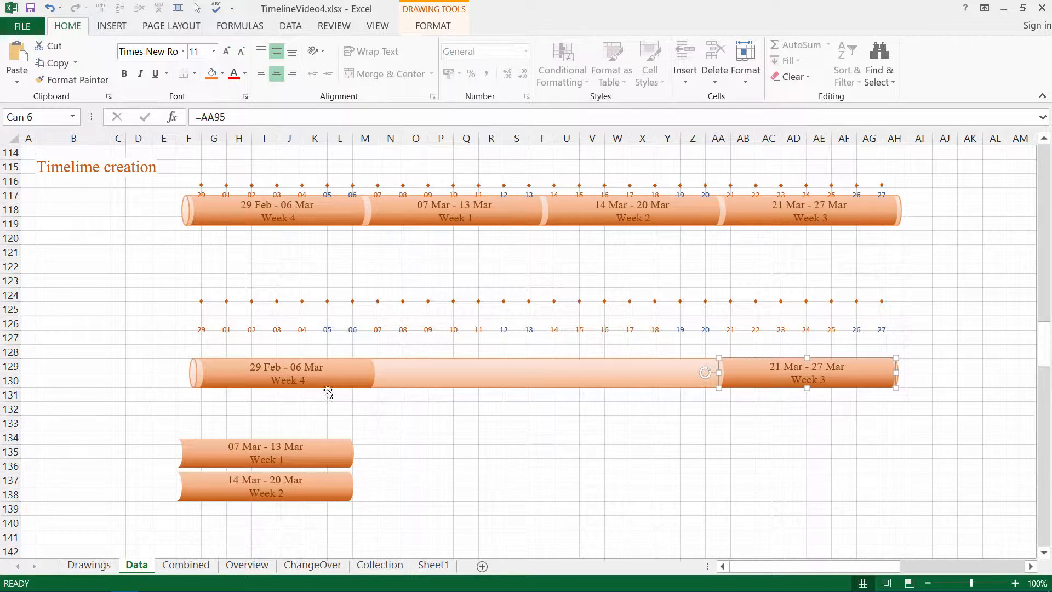
{"action": "left_click", "coordinate": [325, 370]}
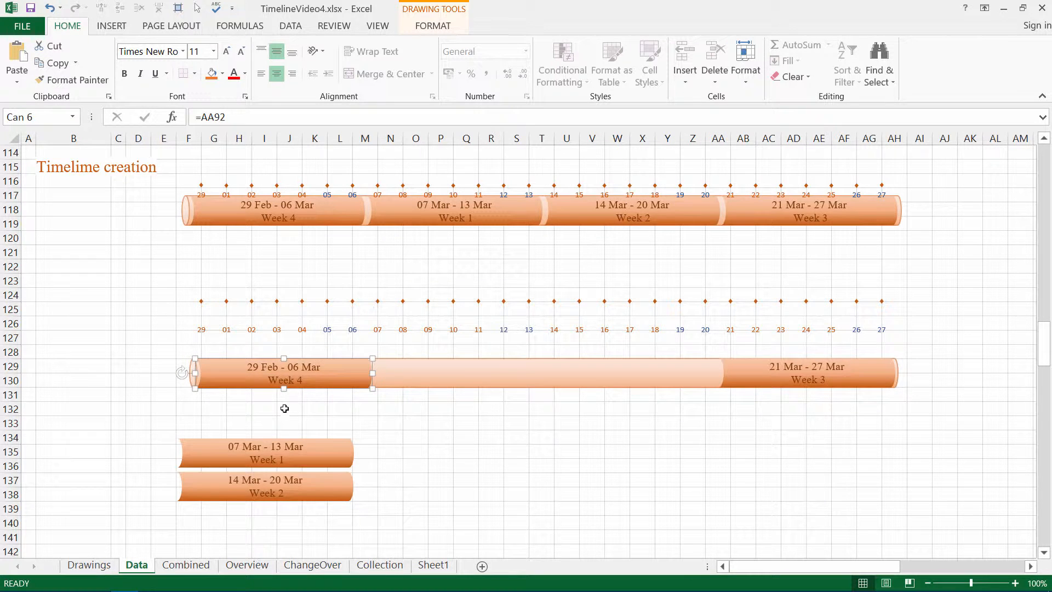
{"action": "left_click_drag", "start_coordinate": [284, 457], "coordinate": [475, 413]}
{"action": "left_click_drag", "start_coordinate": [298, 480], "coordinate": [679, 400]}
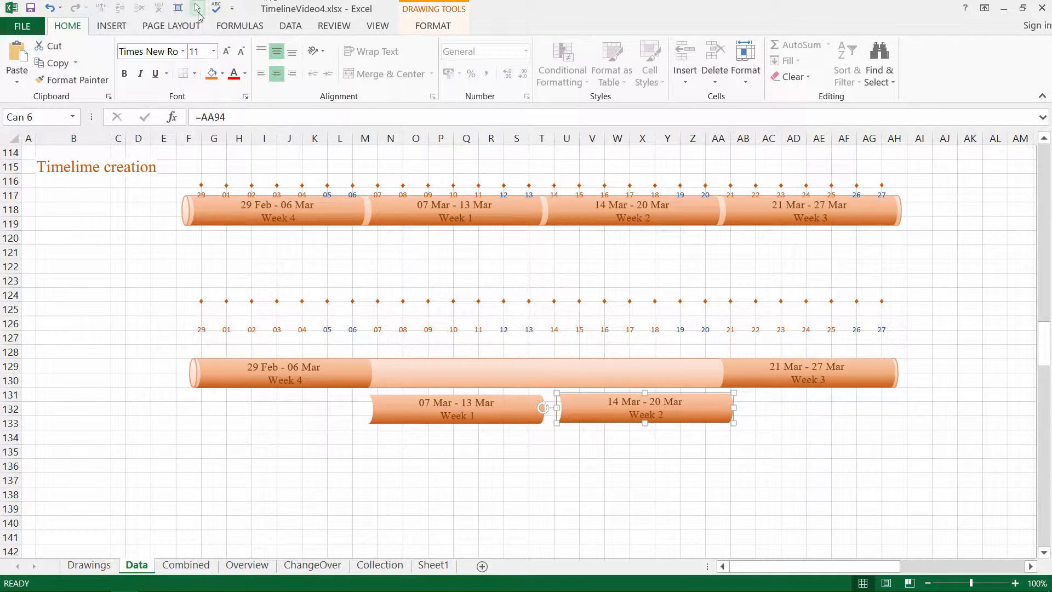
Step: Align the cylinder and its four weekly interval shapes by their top edges
{"action": "left_click_drag", "start_coordinate": [950, 488], "coordinate": [157, 339]}
{"action": "left_click", "coordinate": [432, 26]}
{"action": "left_click", "coordinate": [907, 45]}
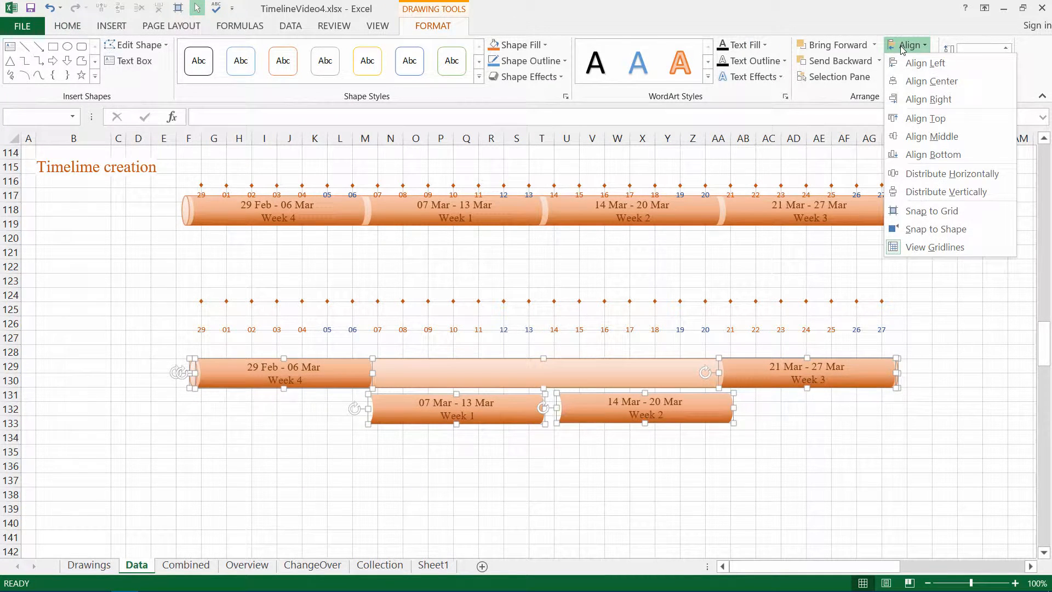
{"action": "left_click", "coordinate": [935, 115]}
{"action": "left_click", "coordinate": [552, 439]}
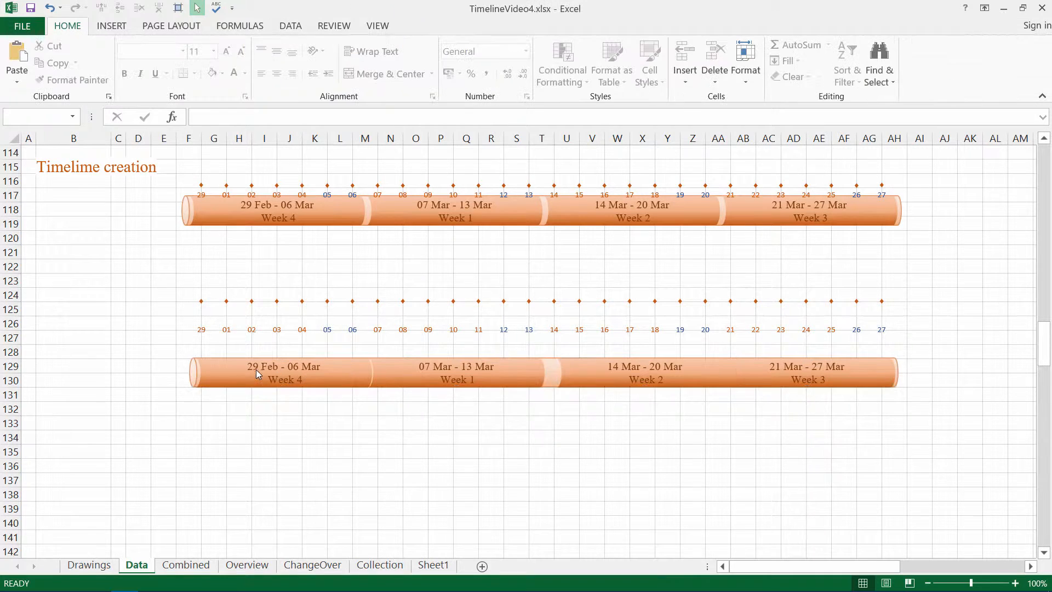
Step: Distribute the four weekly interval shapes on the cylinder horizontally at equal spacing
{"action": "left_click", "coordinate": [255, 370]}
{"action": "left_click", "coordinate": [449, 377], "text": "shift"}
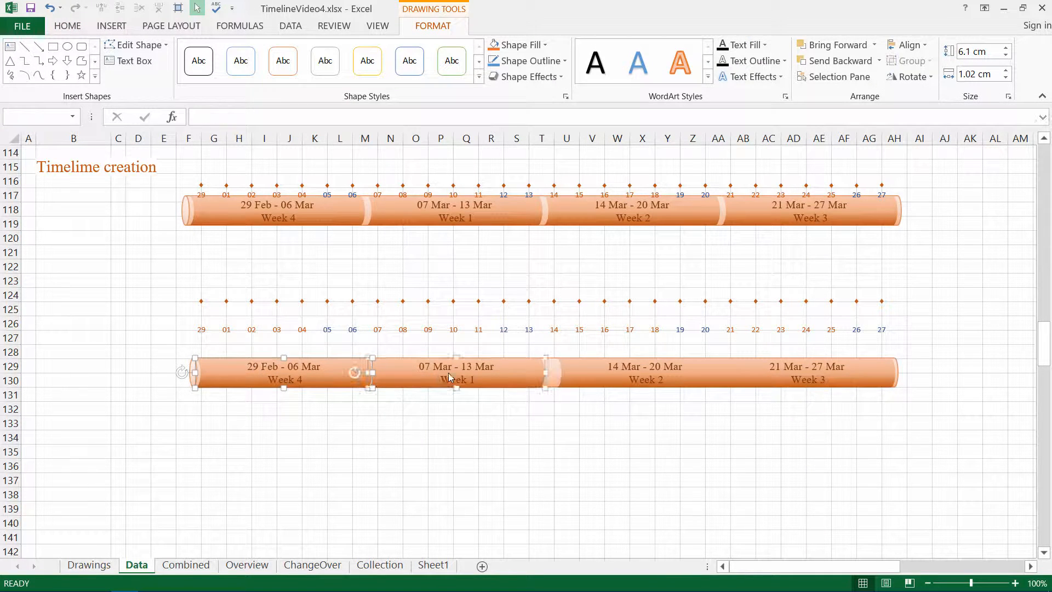
{"action": "left_click", "coordinate": [592, 373], "text": "shift"}
{"action": "left_click", "coordinate": [778, 371], "text": "shift"}
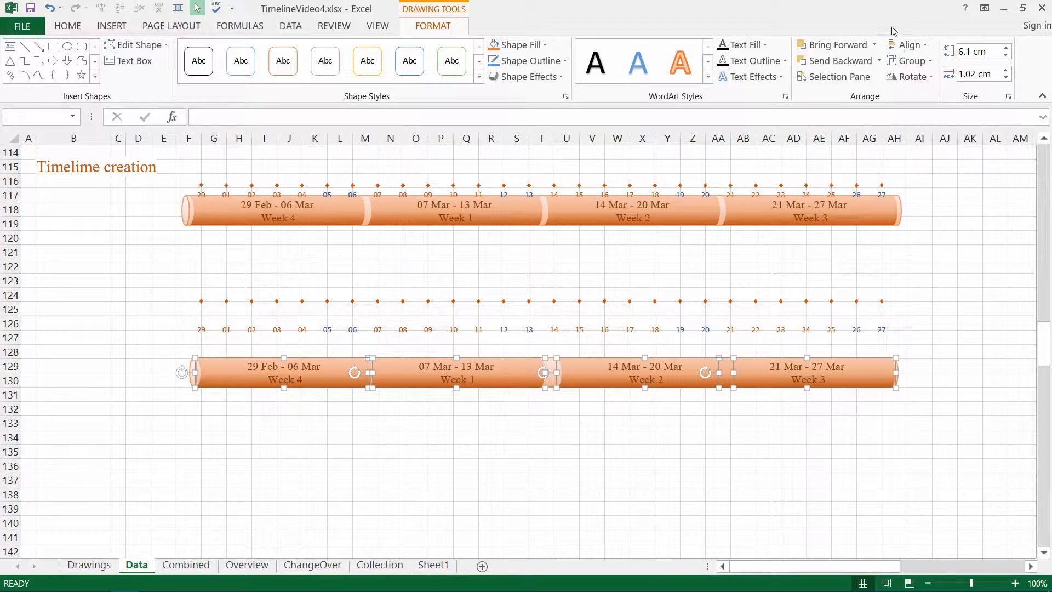
{"action": "left_click", "coordinate": [903, 48]}
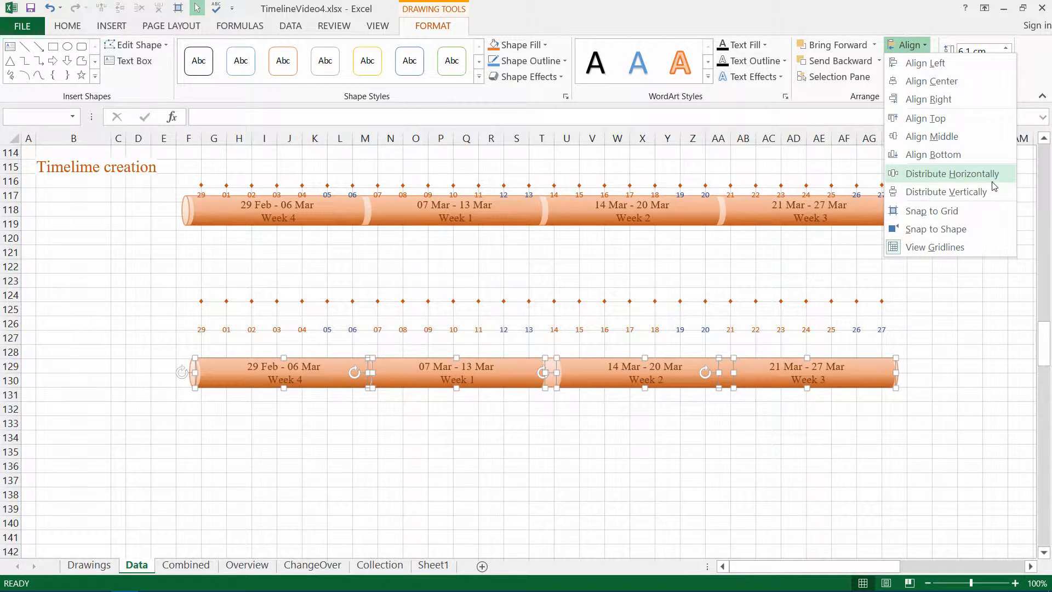
{"action": "left_click", "coordinate": [989, 172]}
{"action": "key", "text": "Escape"}
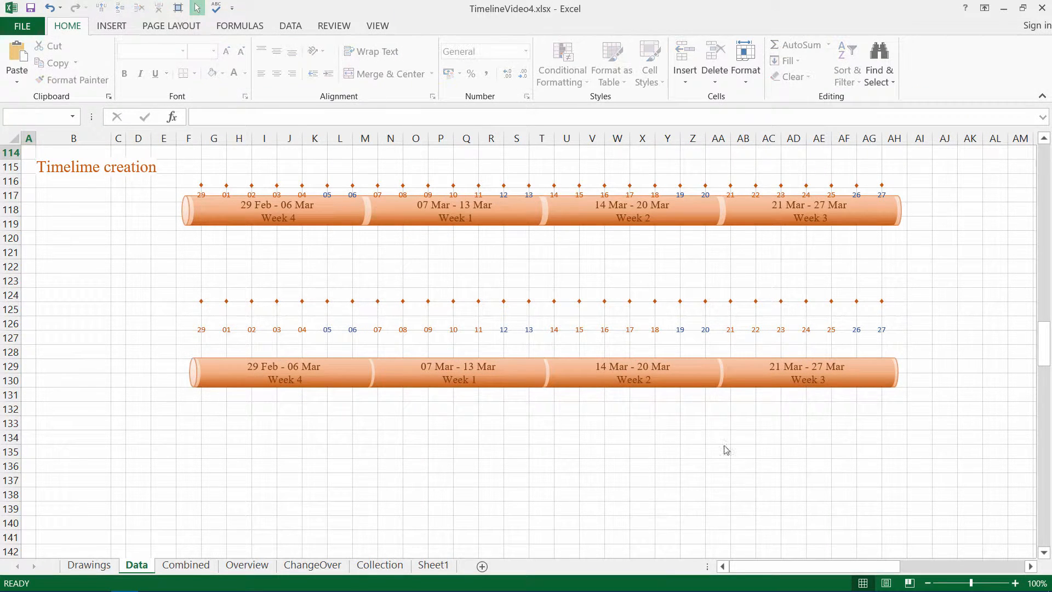
Step: Group the cylinder with its four weekly interval shapes
{"action": "mouse_move", "coordinate": [955, 441]}
{"action": "left_mouse_down"}
{"action": "mouse_move", "coordinate": [235, 347]}
{"action": "mouse_move", "coordinate": [167, 349]}
{"action": "left_mouse_up"}
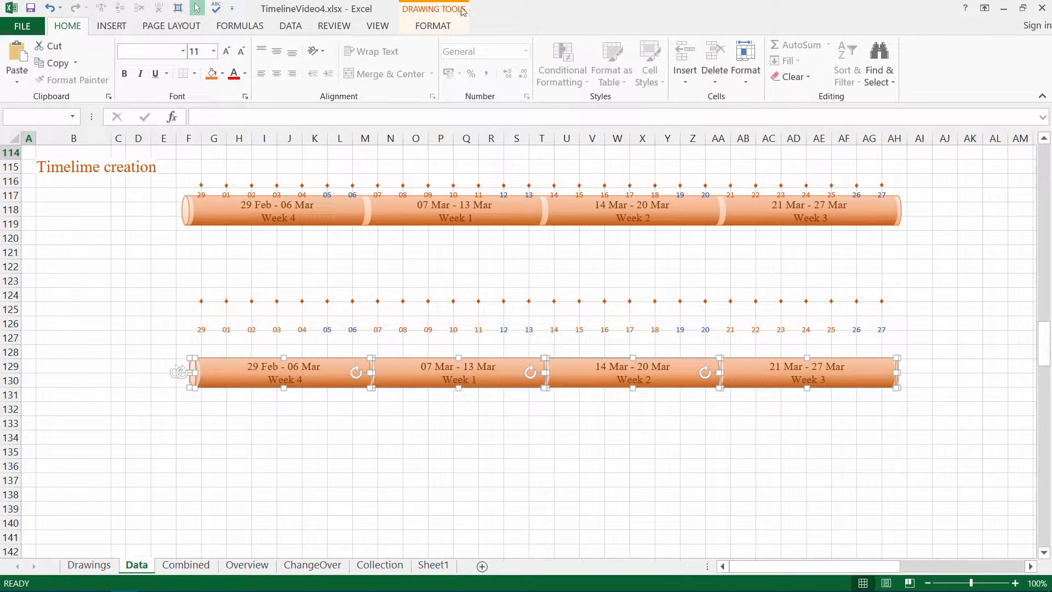
{"action": "left_click", "coordinate": [434, 26]}
{"action": "left_click", "coordinate": [907, 61]}
{"action": "left_click", "coordinate": [910, 77]}
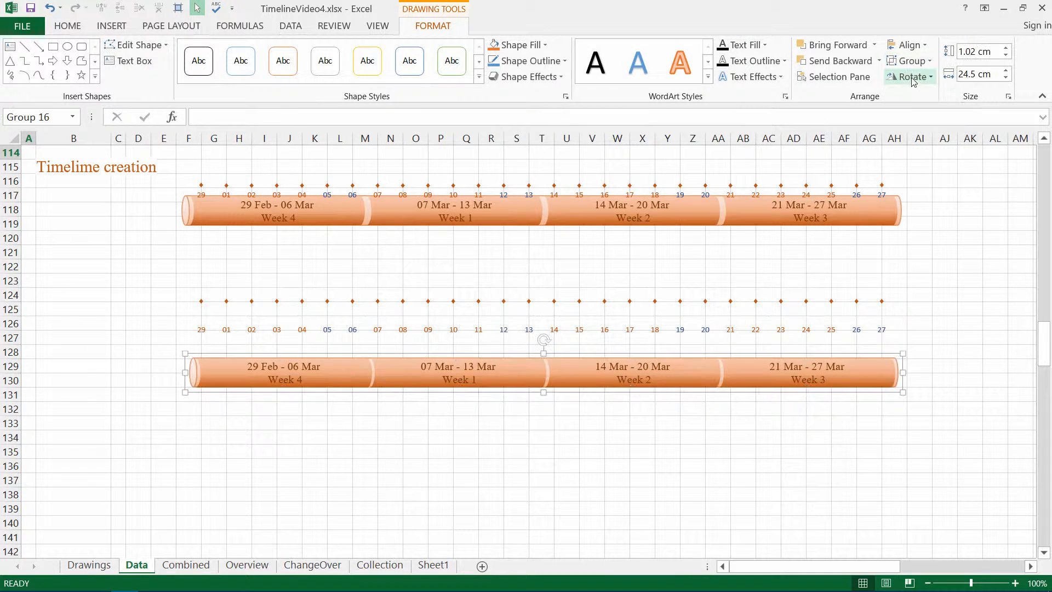
Step: Check the move and size with cells setting in the cylinder group's properties
{"action": "left_click", "coordinate": [564, 96]}
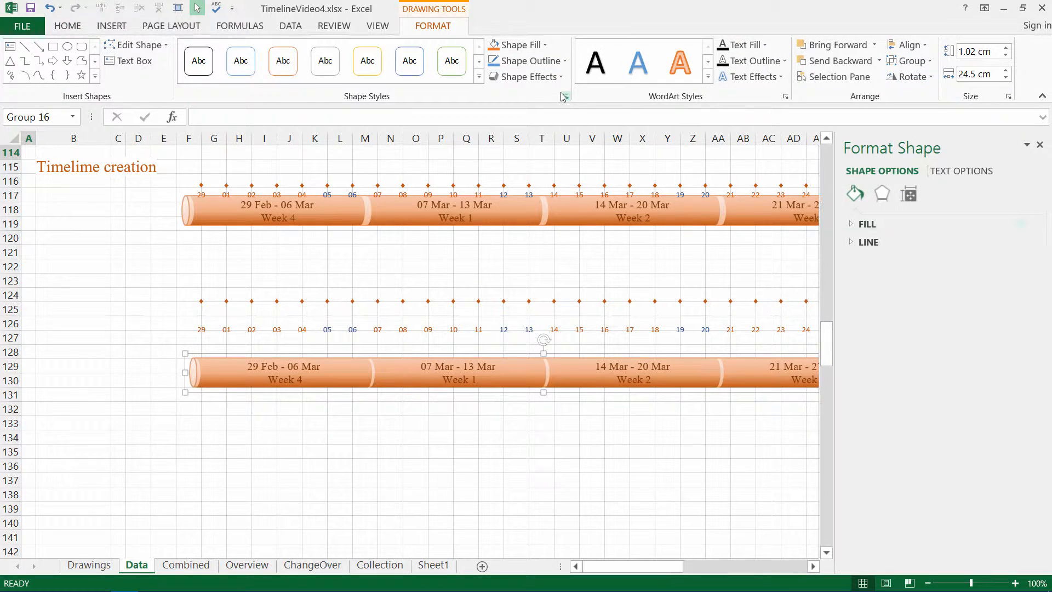
{"action": "left_click", "coordinate": [910, 194]}
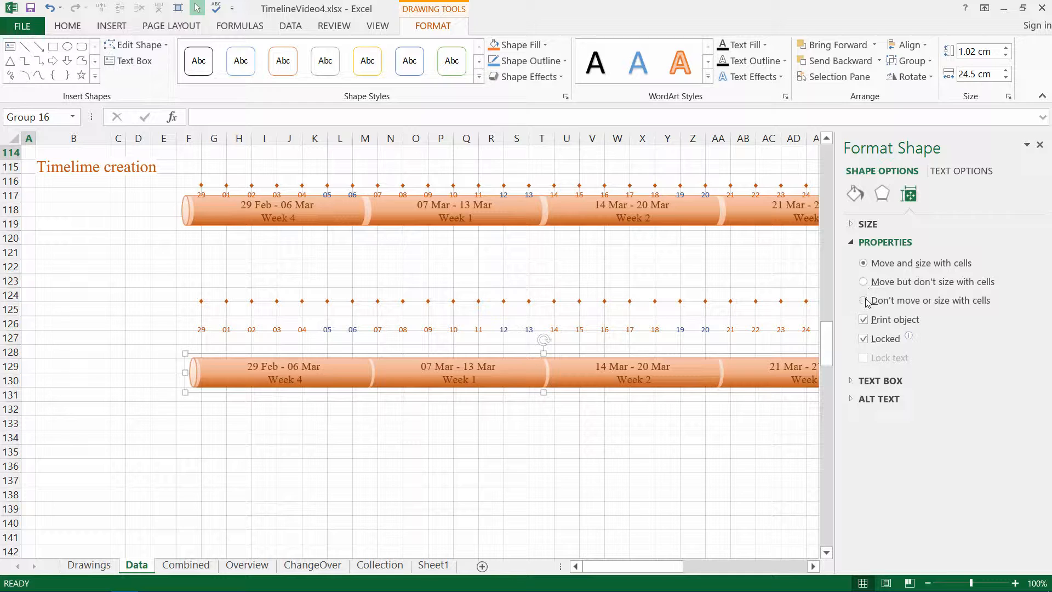
{"action": "left_click", "coordinate": [1039, 146]}
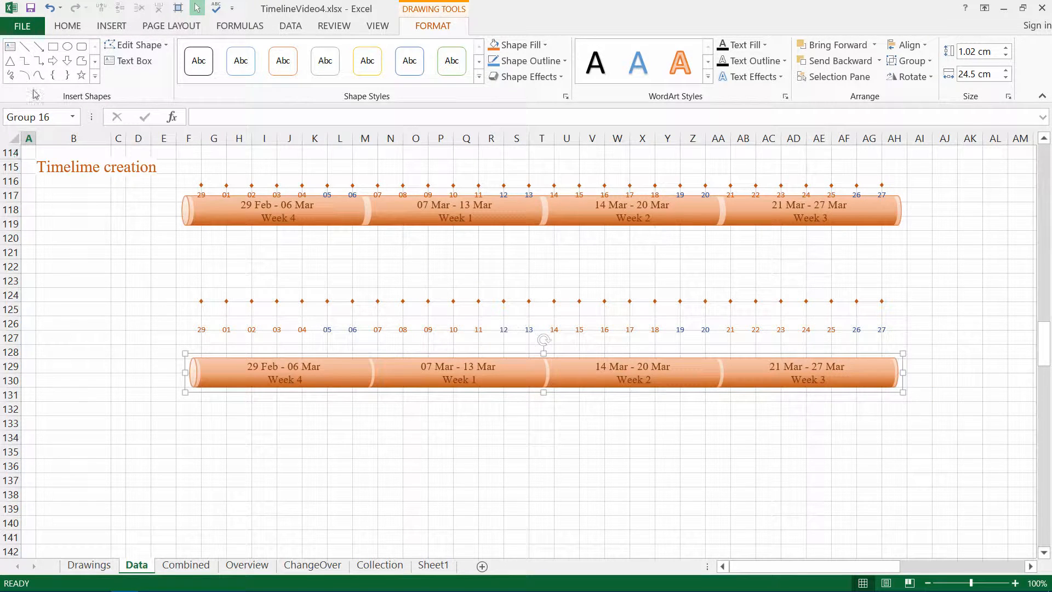
{"action": "left_click", "coordinate": [68, 26]}
{"action": "left_click", "coordinate": [24, 151]}
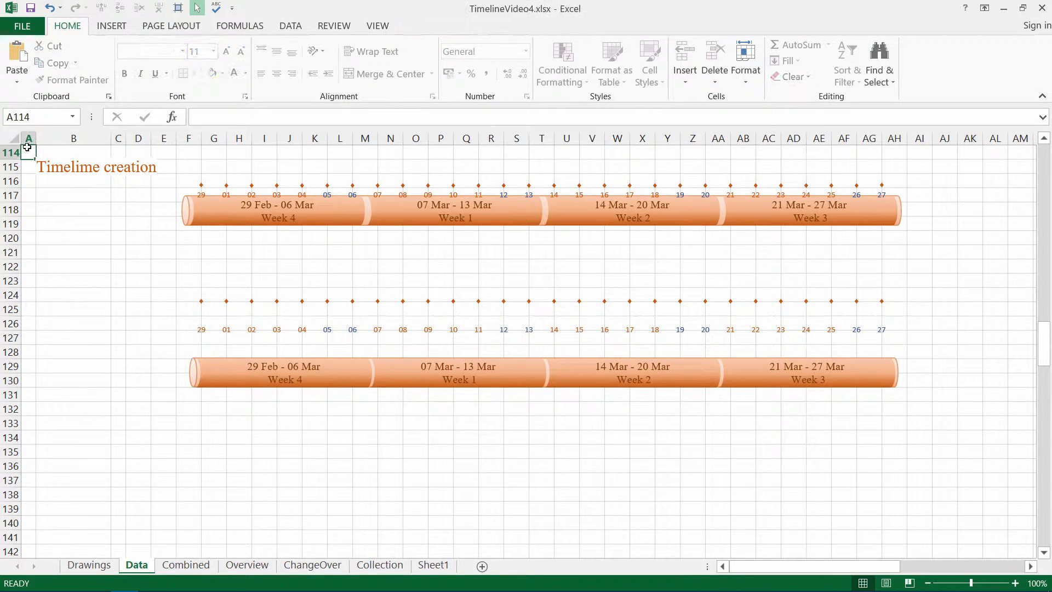
Step: Nudge the cylinder group upward until its upper edge meets the row of date boxes
{"action": "left_click", "coordinate": [189, 368]}
{"action": "key", "text": "Up"}
{"action": "key", "text": "Up"}
{"action": "key", "text": "Up"}
{"action": "key", "text": "Up"}
{"action": "key", "text": "Up"}
{"action": "key", "text": "Up"}
{"action": "key", "text": "Up"}
{"action": "key", "text": "Up"}
{"action": "key", "text": "Up"}
{"action": "key", "text": "Up"}
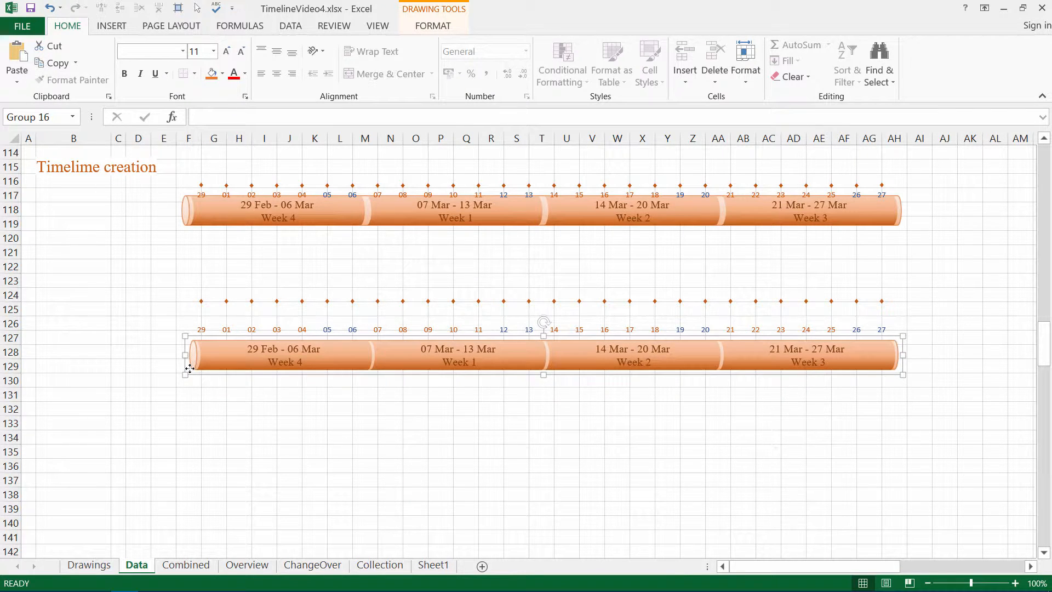
{"action": "key", "text": "Up"}
{"action": "key", "text": "Up"}
{"action": "key", "text": "Up"}
{"action": "key", "text": "Up"}
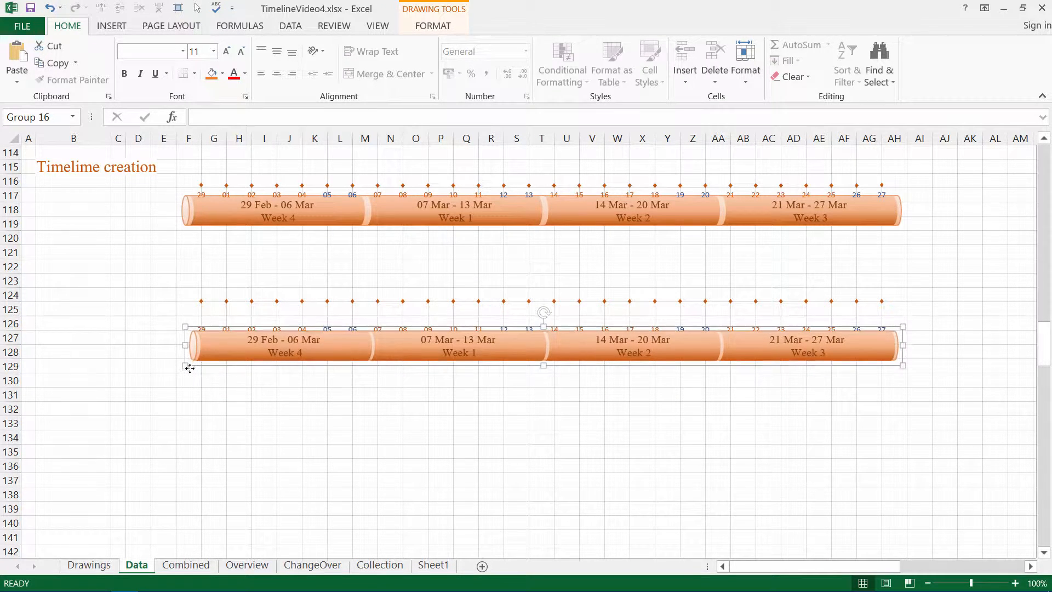
{"action": "key", "text": "Up"}
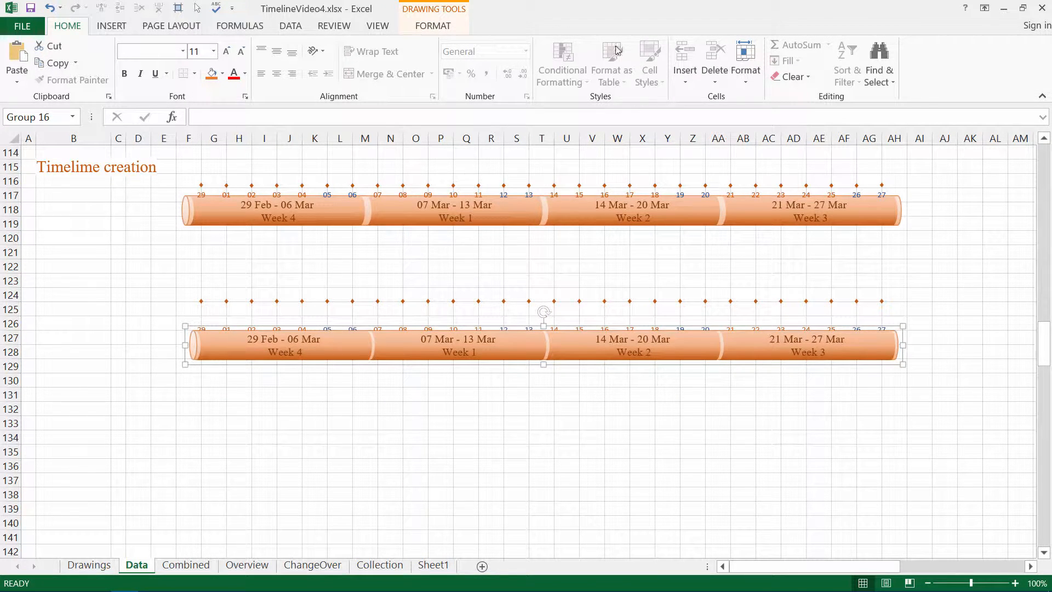
Step: Send the cylinder group behind the date boxes
{"action": "left_click", "coordinate": [440, 27]}
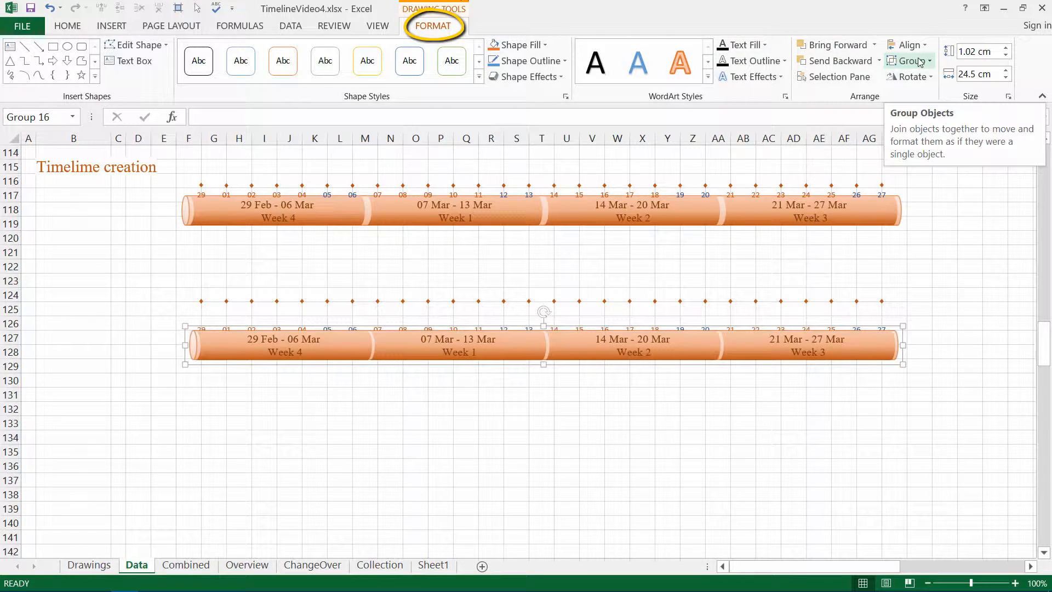
{"action": "left_click", "coordinate": [861, 62]}
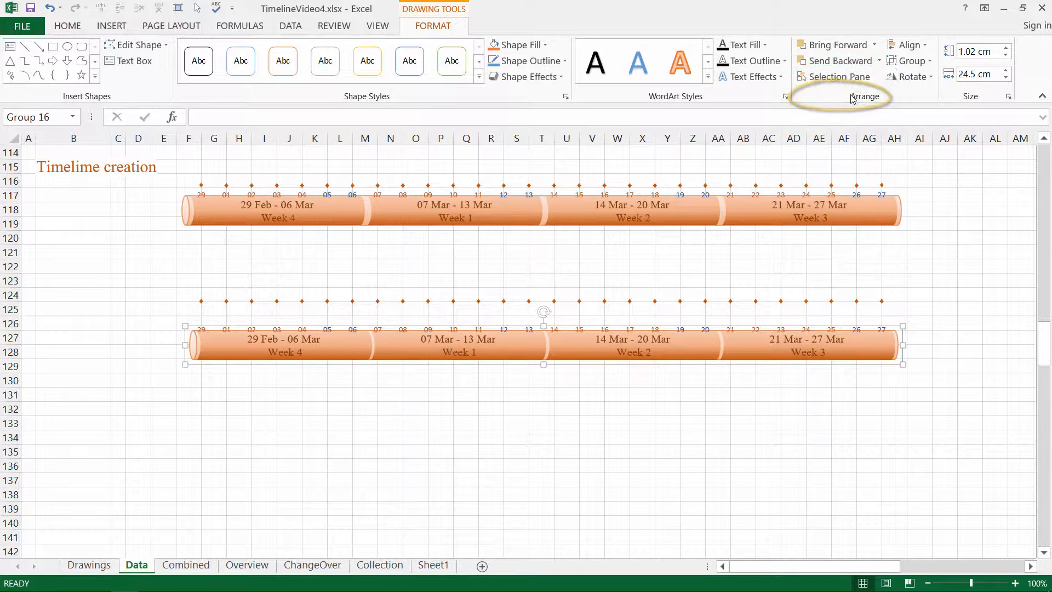
{"action": "left_click", "coordinate": [531, 394]}
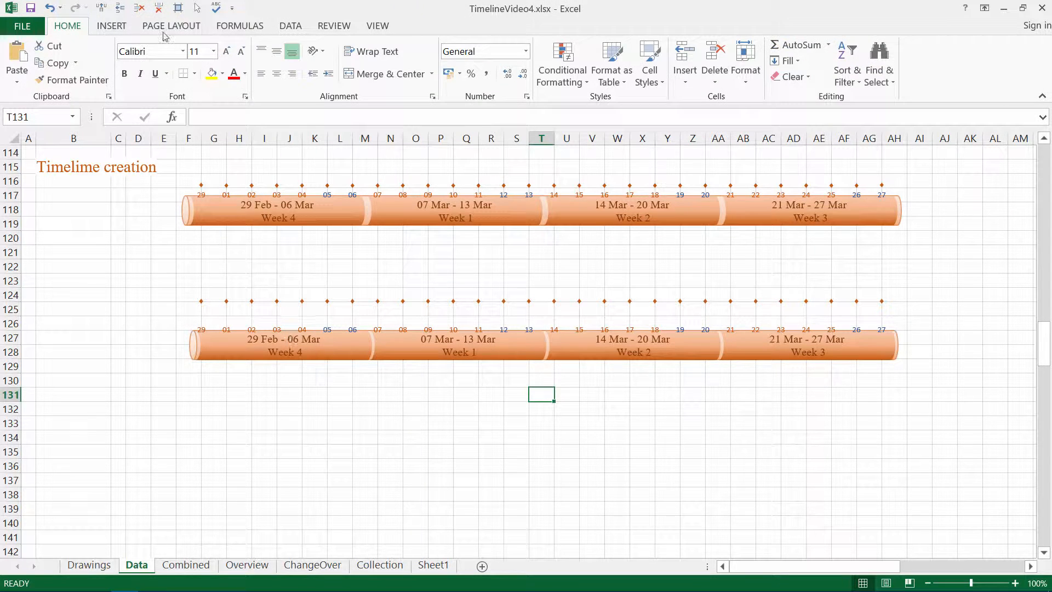
Step: Group the row of date boxes with the cylinder group
{"action": "left_click", "coordinate": [196, 8]}
{"action": "mouse_move", "coordinate": [180, 328]}
{"action": "left_mouse_down"}
{"action": "mouse_move", "coordinate": [434, 364]}
{"action": "mouse_move", "coordinate": [959, 390]}
{"action": "left_mouse_up"}
{"action": "left_click", "coordinate": [436, 27]}
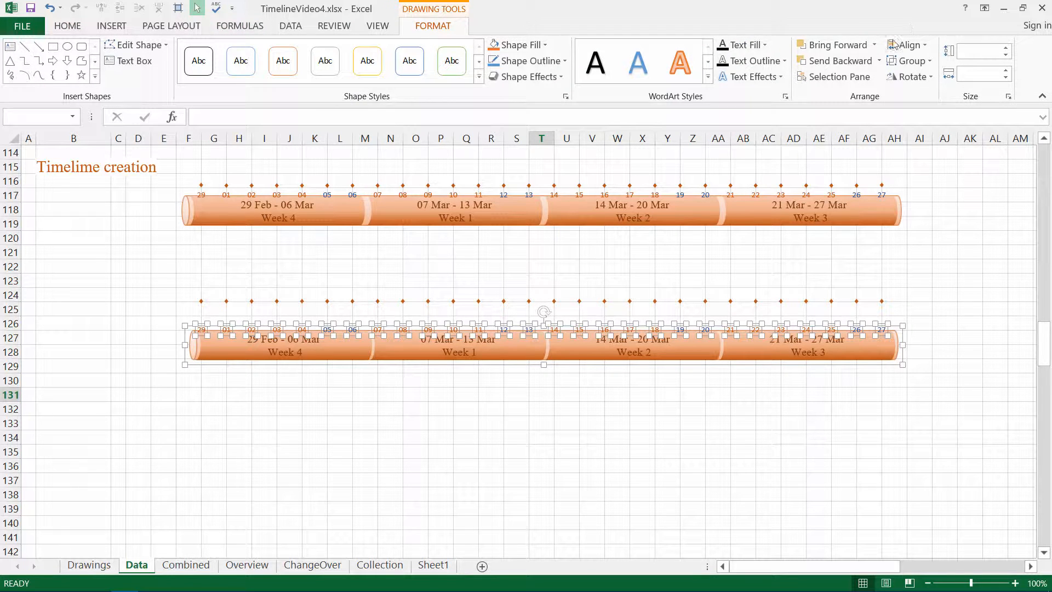
{"action": "left_click", "coordinate": [910, 61]}
{"action": "left_click", "coordinate": [920, 81]}
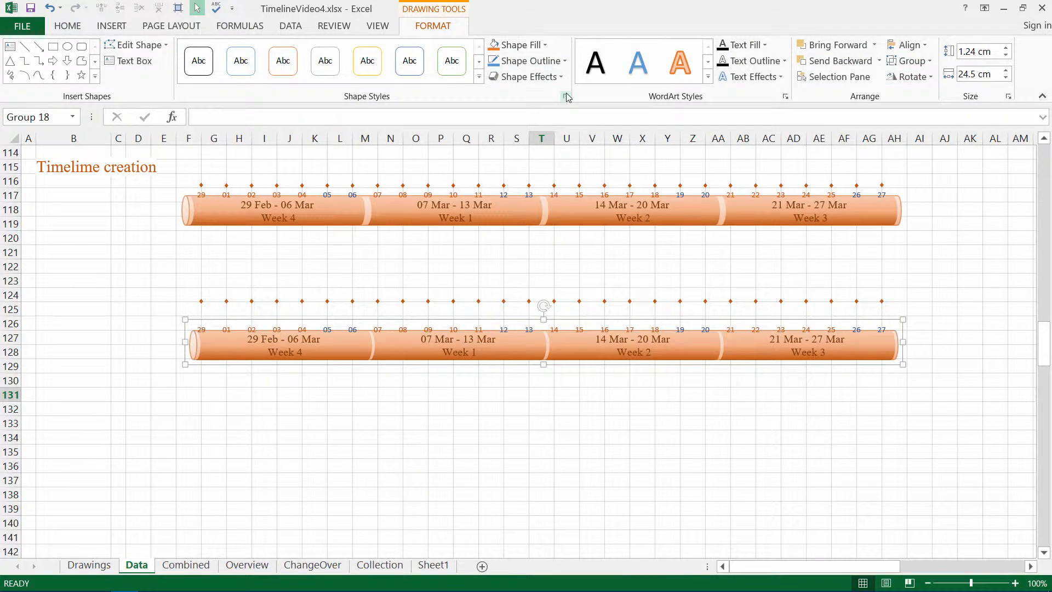
Step: Check the move and size with cells setting of the combined date box and cylinder group
{"action": "left_click", "coordinate": [565, 97]}
{"action": "left_click", "coordinate": [908, 194]}
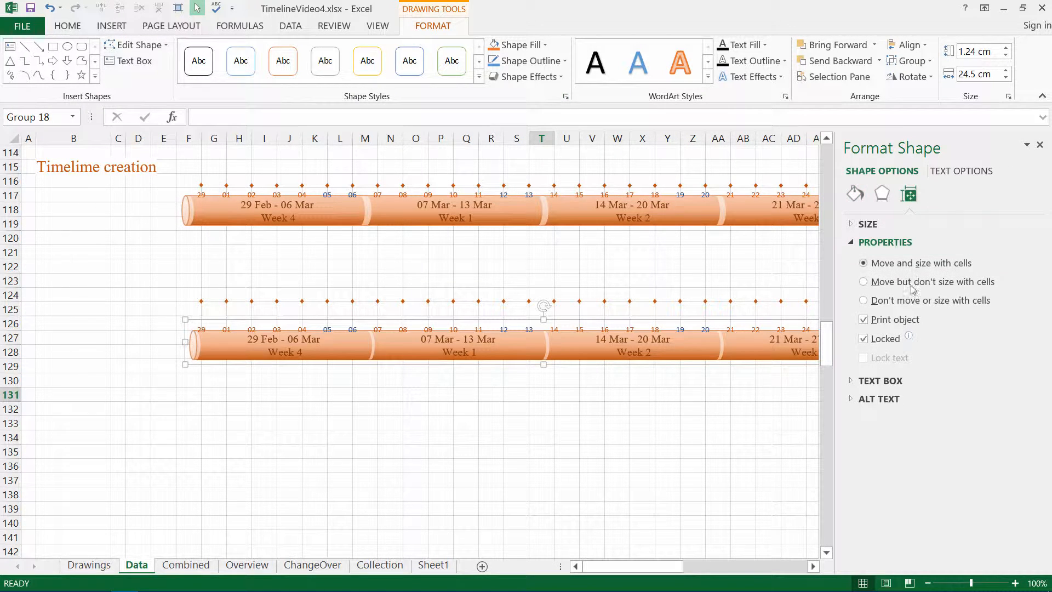
{"action": "left_click", "coordinate": [1039, 146]}
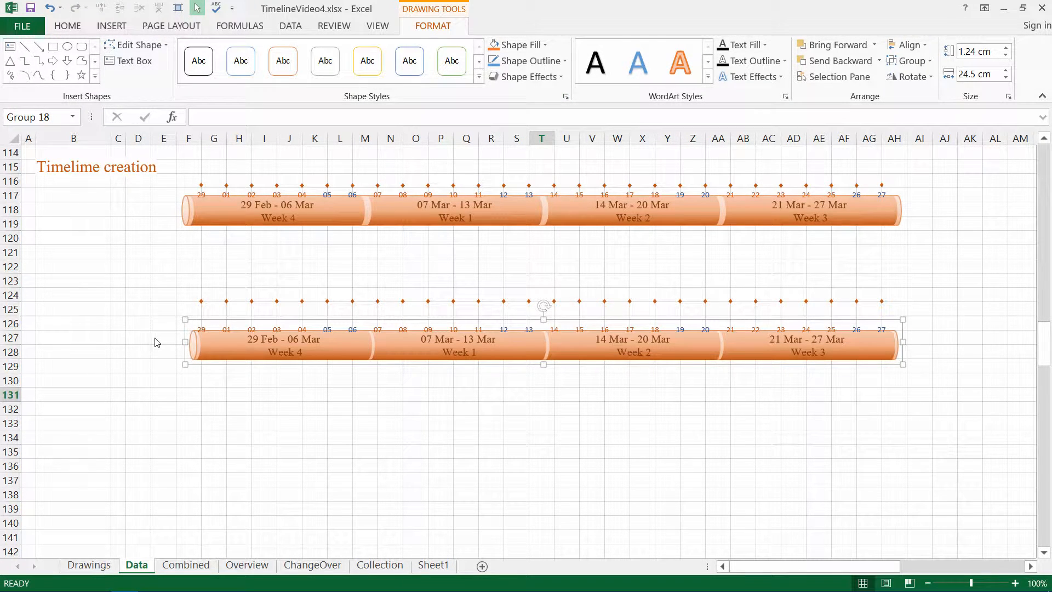
{"action": "key", "text": "Escape"}
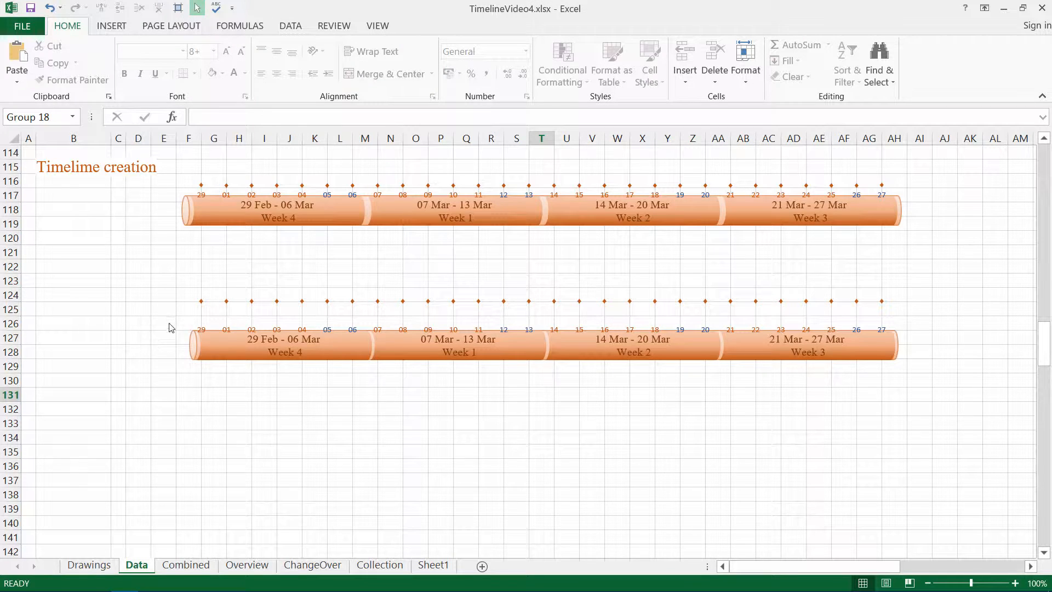
Step: Nudge the date box and cylinder group up until the dates sit directly beneath the daily anchors, and save the workbook
{"action": "left_click_drag", "start_coordinate": [165, 317], "coordinate": [944, 389]}
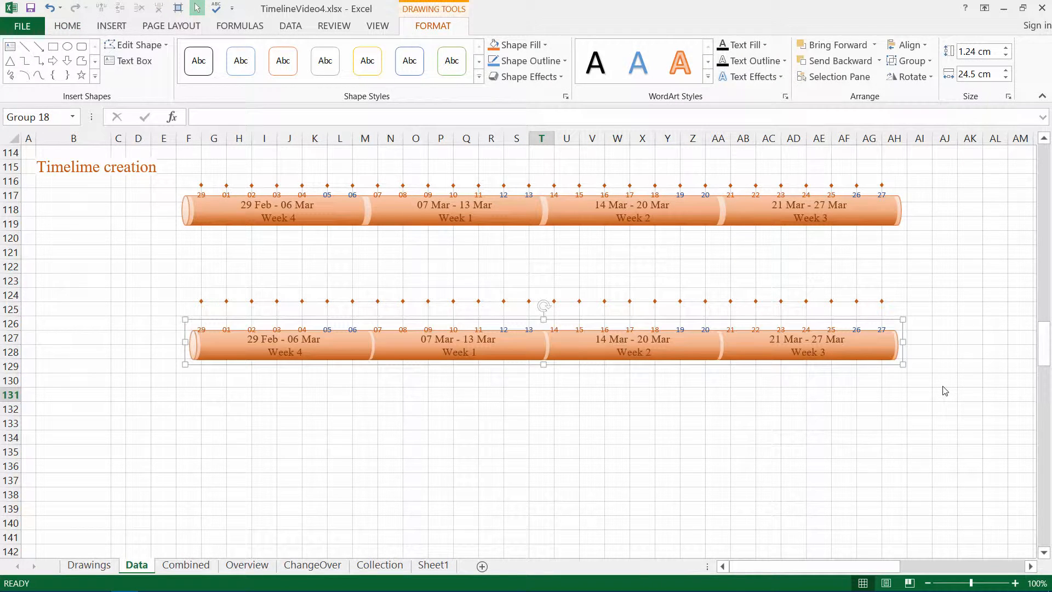
{"action": "key", "text": "Up"}
{"action": "key", "text": "Up"}
{"action": "key", "text": "Up"}
{"action": "key", "text": "Up"}
{"action": "key", "text": "Up"}
{"action": "key", "text": "Up"}
{"action": "key", "text": "Up"}
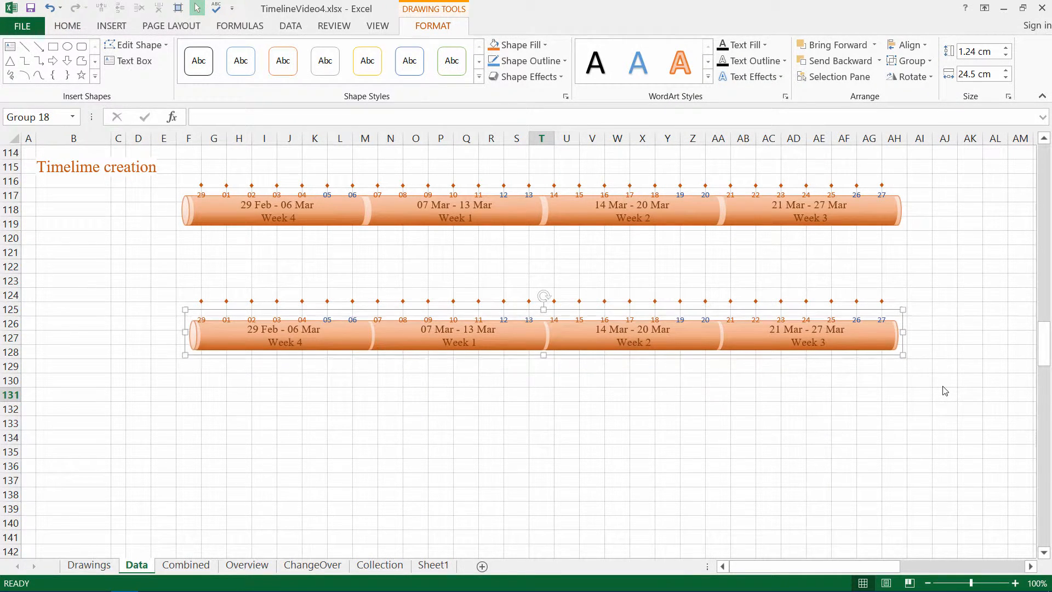
{"action": "key", "text": "Up"}
{"action": "key", "text": "Up"}
{"action": "key", "text": "Up"}
{"action": "key", "text": "Up"}
{"action": "key", "text": "Up"}
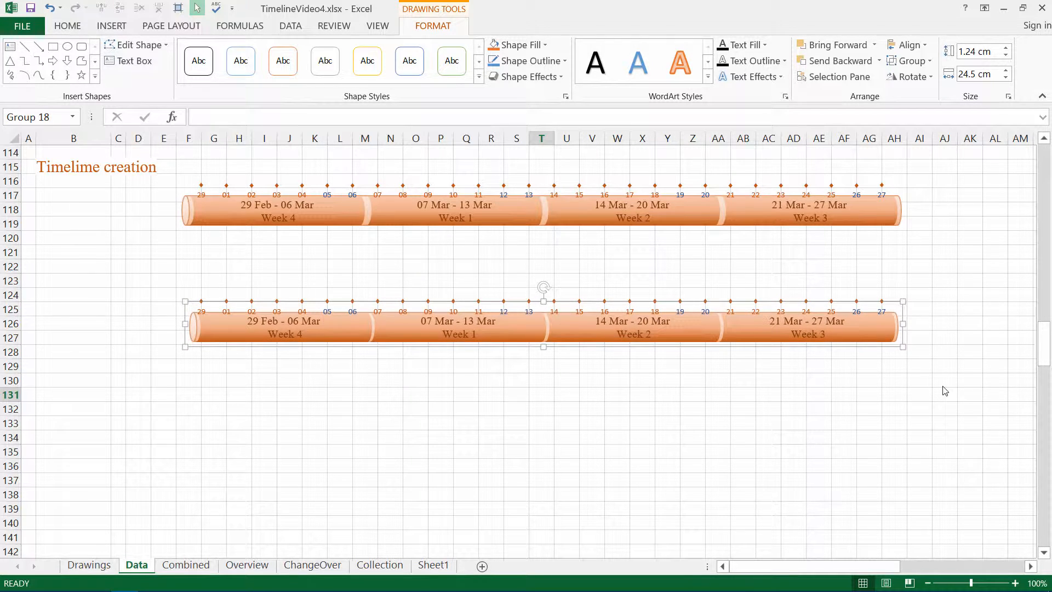
{"action": "key", "text": "Up"}
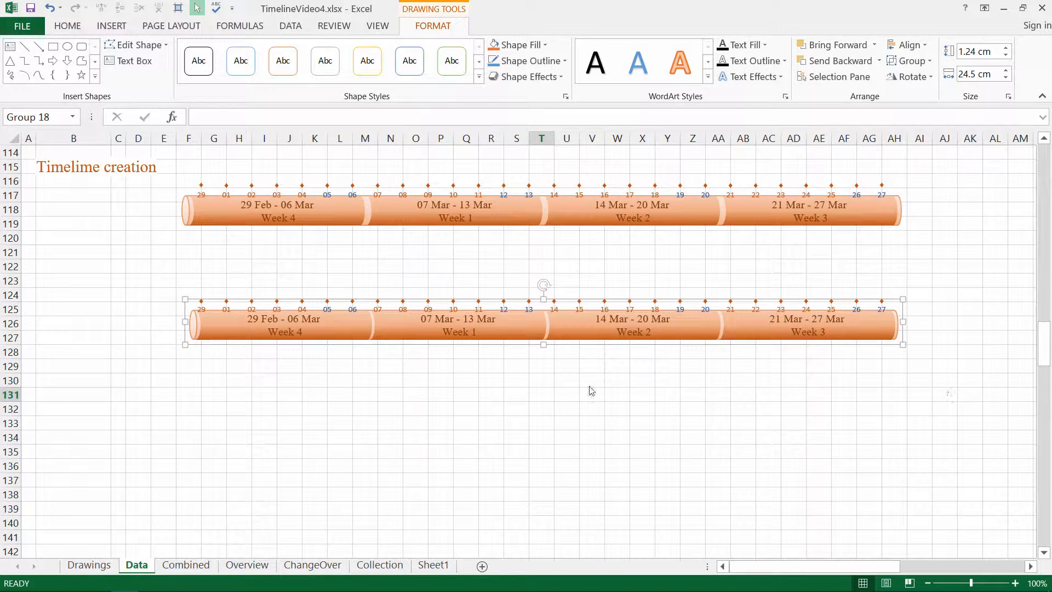
{"action": "key", "text": "Escape"}
{"action": "left_click", "coordinate": [30, 8]}
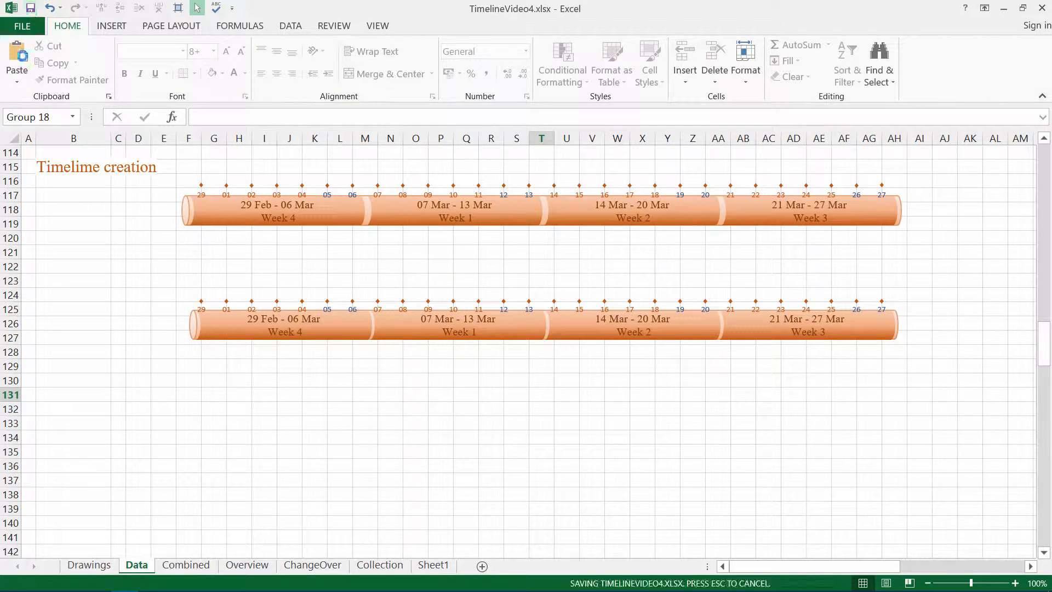
Step: Delete the newly assembled lower timeline, including its anchor groups and the date box and cylinder group
{"action": "mouse_move", "coordinate": [148, 274]}
{"action": "left_mouse_down"}
{"action": "mouse_move", "coordinate": [247, 357]}
{"action": "mouse_move", "coordinate": [945, 430]}
{"action": "left_mouse_up"}
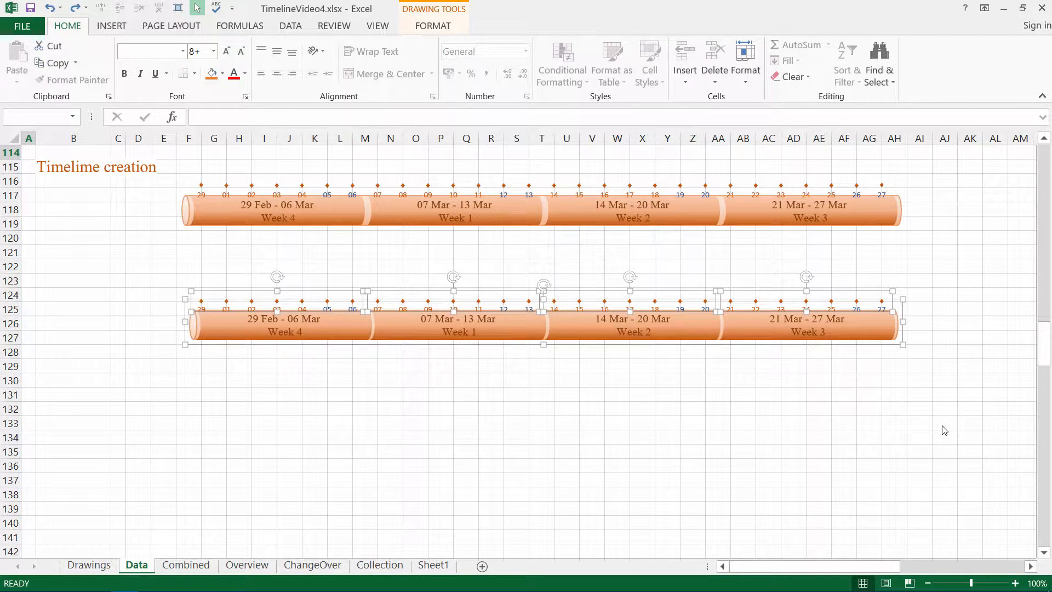
{"action": "key", "text": "Delete"}
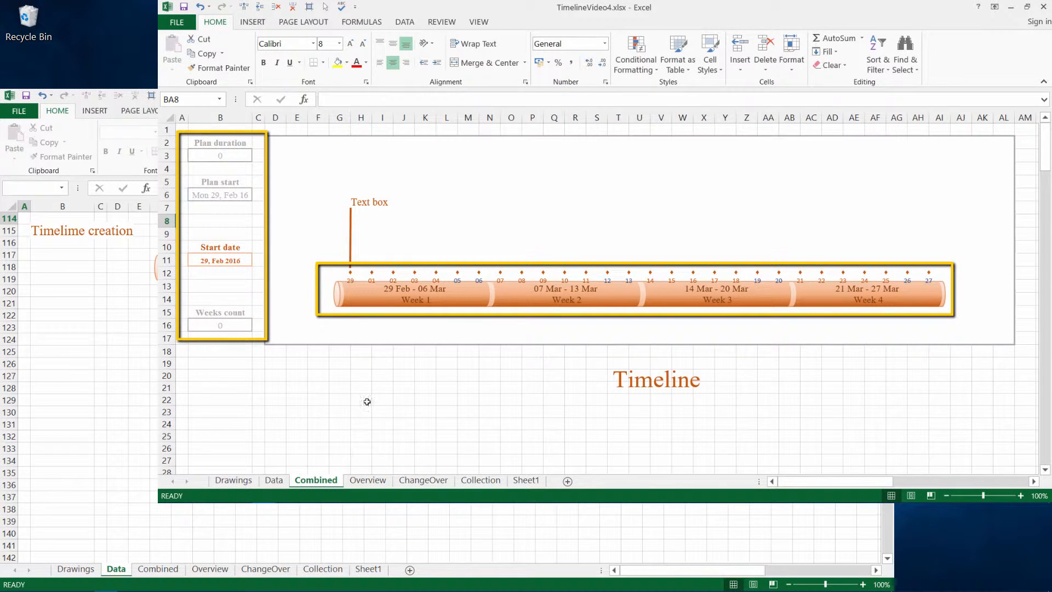
Step: Examine the source data, associated calculations and interval shapes on the Combined sheet
{"action": "left_click_drag", "start_coordinate": [831, 481], "coordinate": [890, 481]}
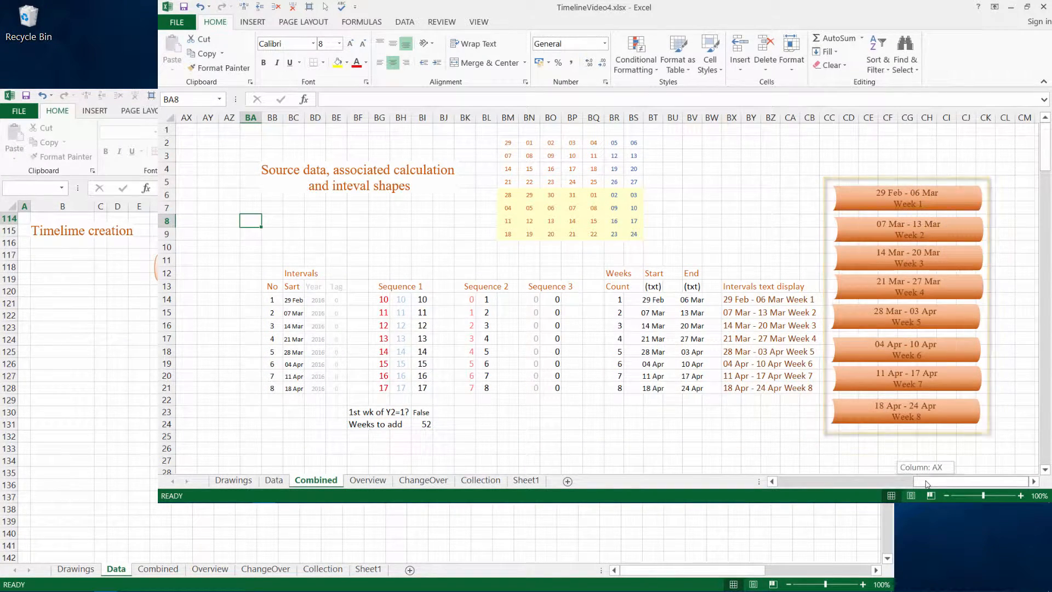
Step: Examine the outlined display area and column B at the top of the Data sheet
{"action": "left_click_drag", "start_coordinate": [920, 481], "coordinate": [746, 472]}
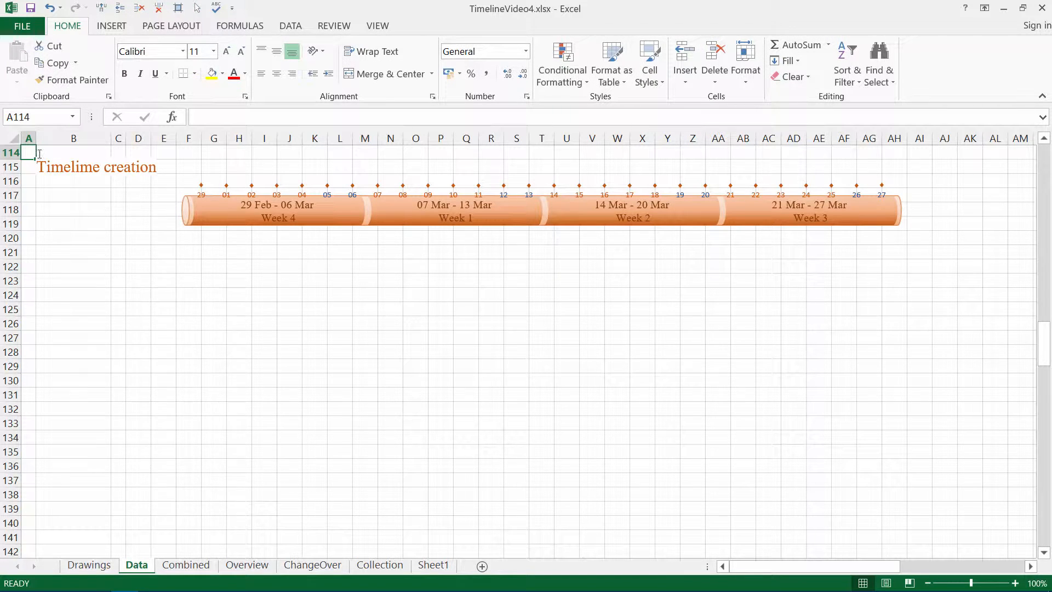
{"action": "key", "text": "Page_Up"}
{"action": "key", "text": "Page_Up"}
{"action": "key", "text": "Page_Up"}
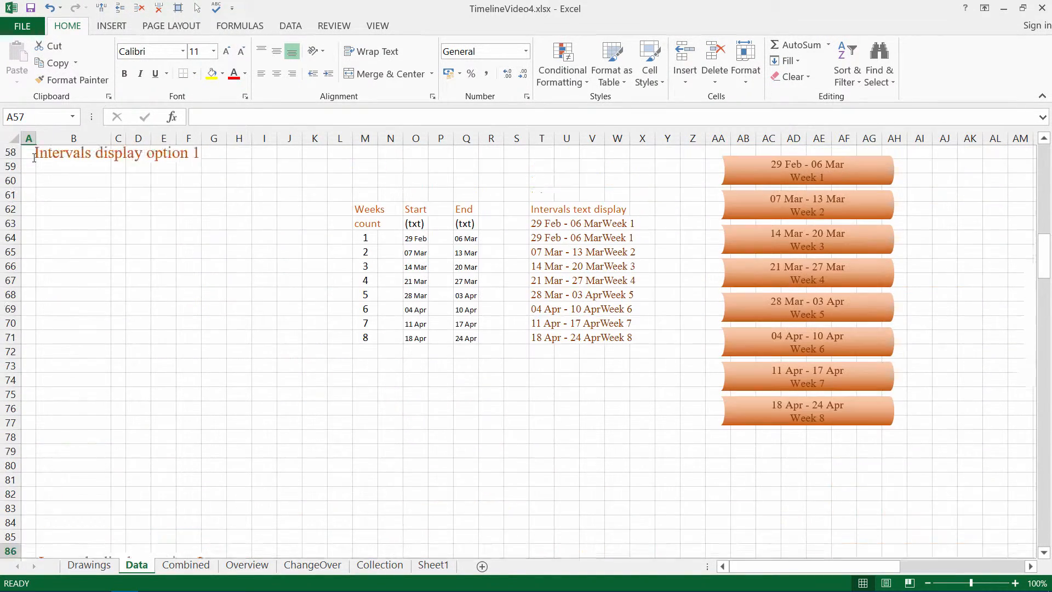
{"action": "key", "text": "Page_Up"}
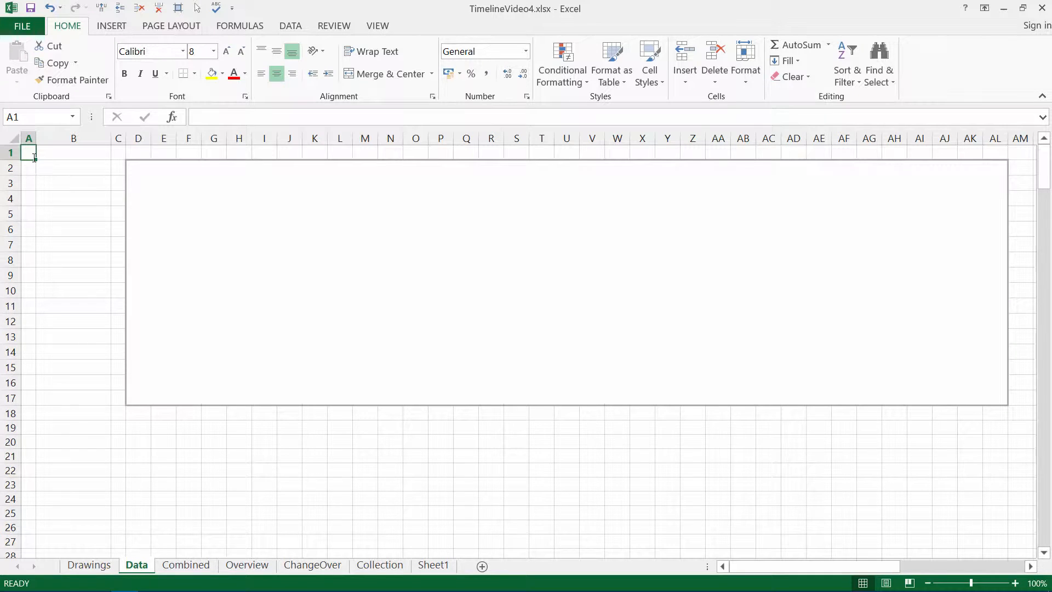
{"action": "left_click_drag", "start_coordinate": [29, 138], "coordinate": [56, 136]}
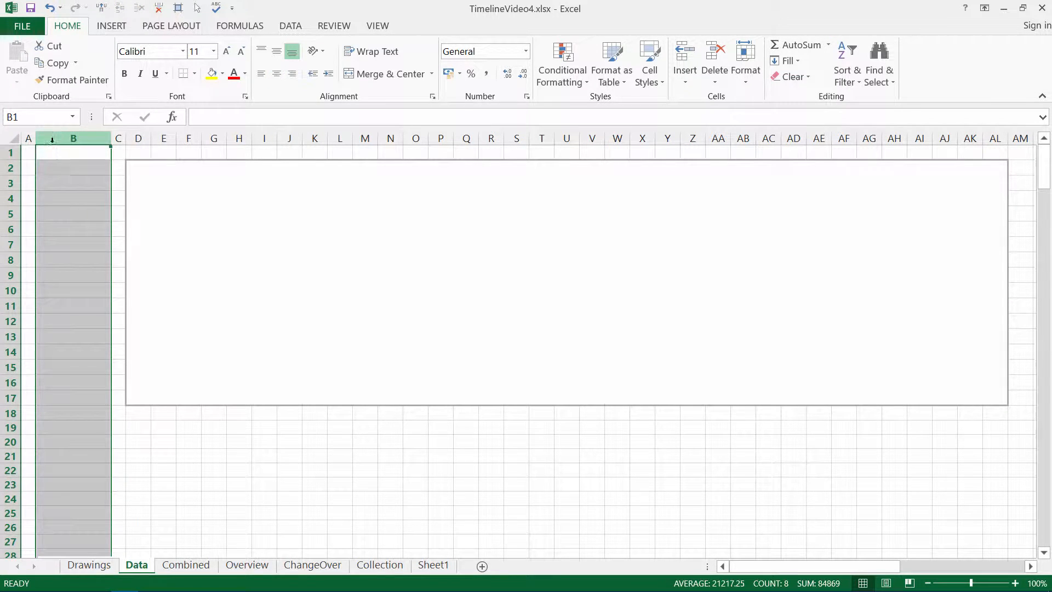
{"action": "left_click", "coordinate": [28, 154]}
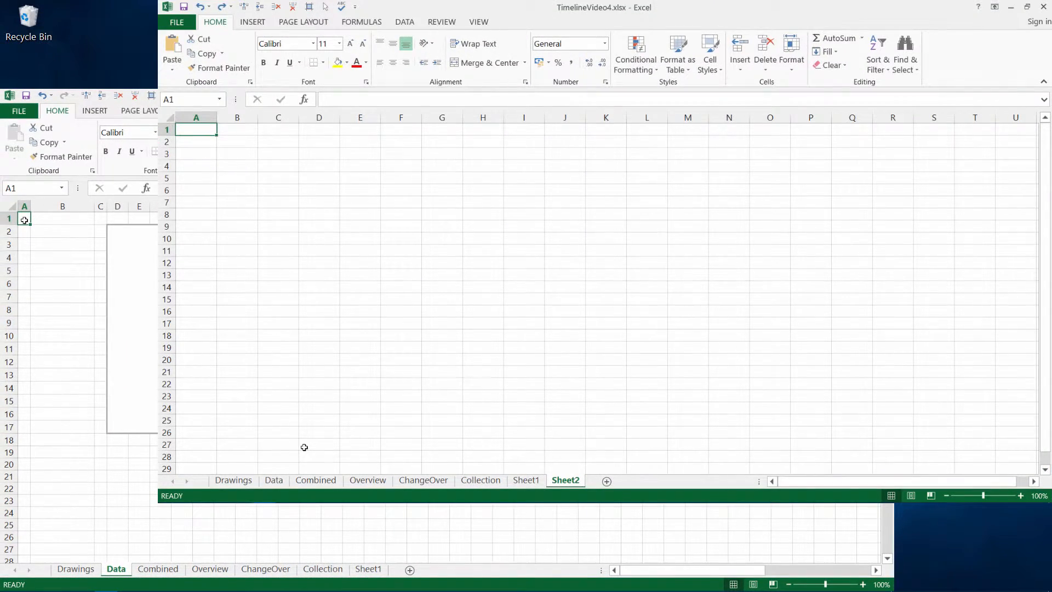
Step: Paste the Columns note around column G on Sheet2 and set the width of all columns to 3.9
{"action": "key", "text": "ctrl+v"}
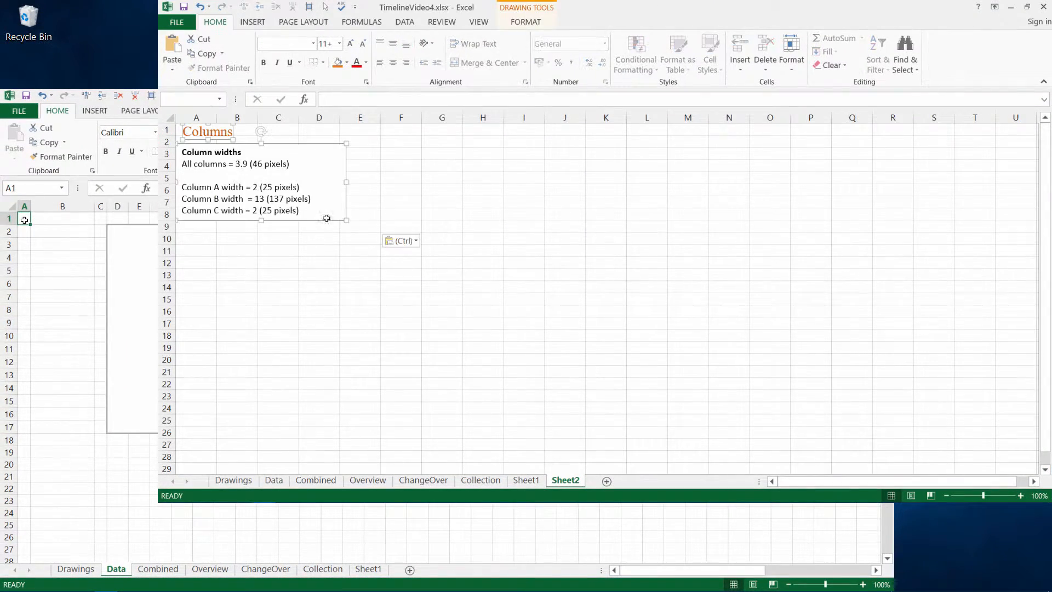
{"action": "left_click_drag", "start_coordinate": [293, 147], "coordinate": [541, 187]}
{"action": "left_click", "coordinate": [168, 119]}
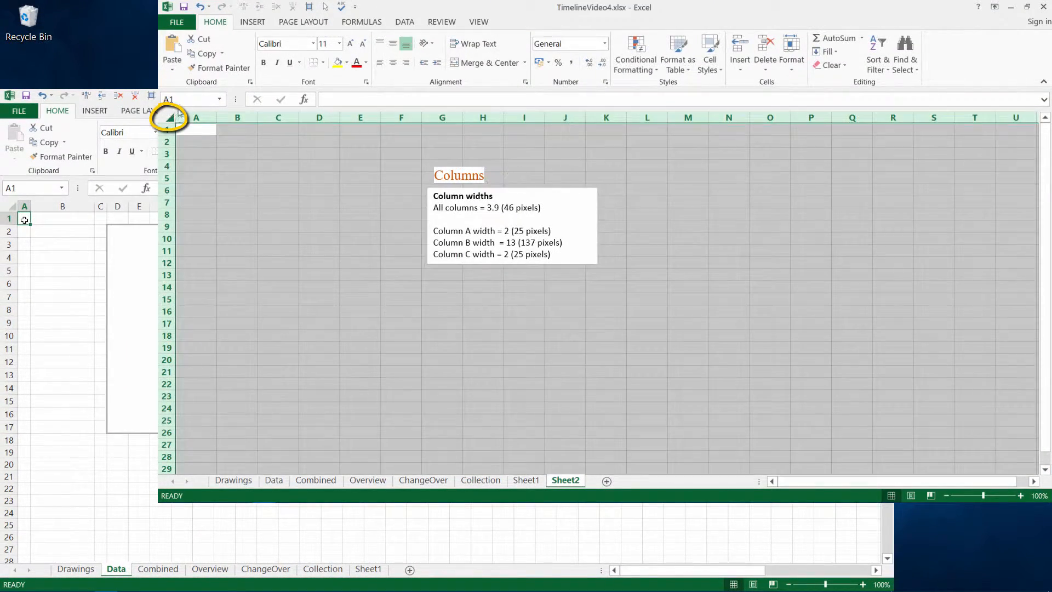
{"action": "left_click", "coordinate": [791, 58]}
{"action": "left_click", "coordinate": [822, 131]}
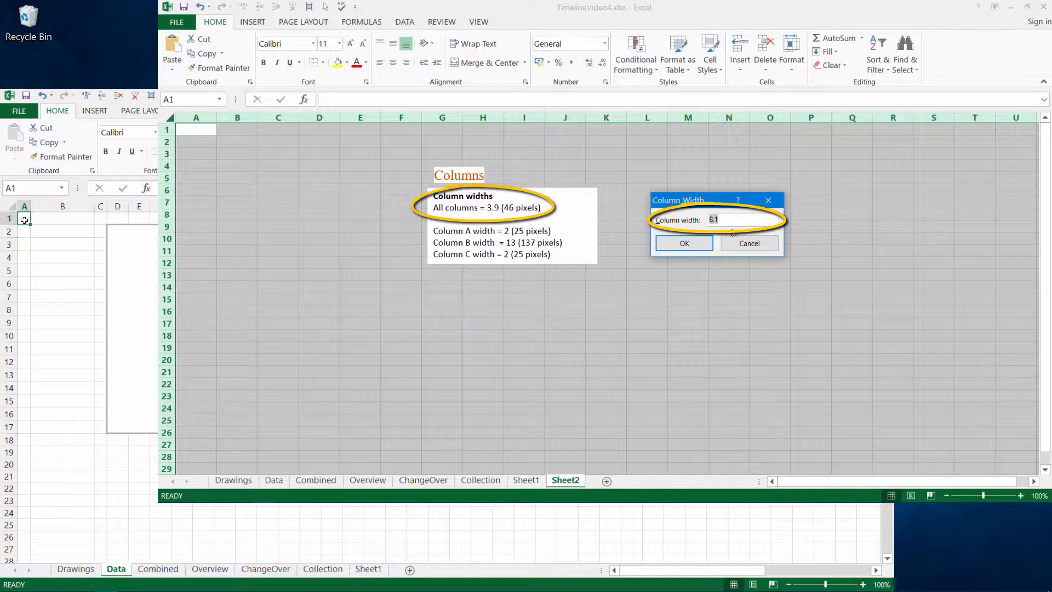
{"action": "type", "text": "3.9"}
{"action": "key", "text": "Return"}
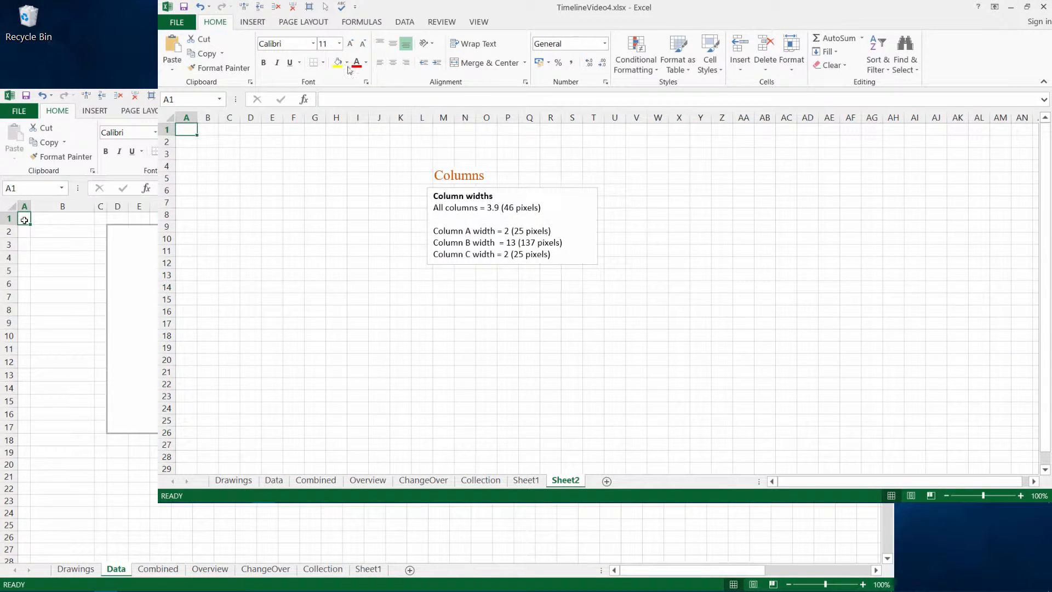
Step: Set the width of column A on Sheet2 to 2
{"action": "left_click", "coordinate": [791, 55]}
{"action": "left_click", "coordinate": [822, 130]}
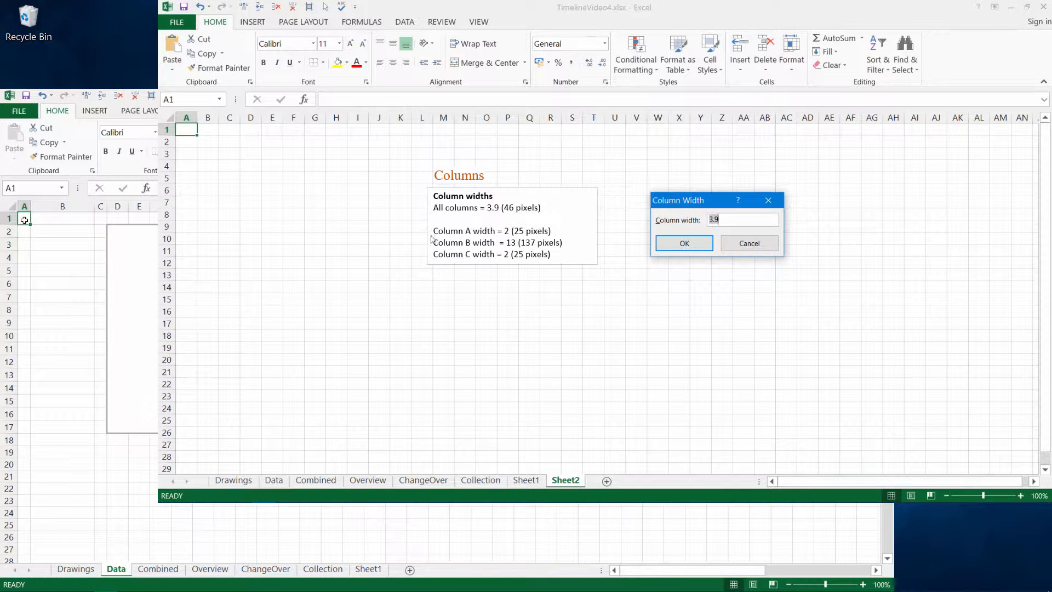
{"action": "type", "text": "2"}
{"action": "key", "text": "Return"}
Step: Set the width of column B on Sheet2 to 13
{"action": "left_click", "coordinate": [201, 131]}
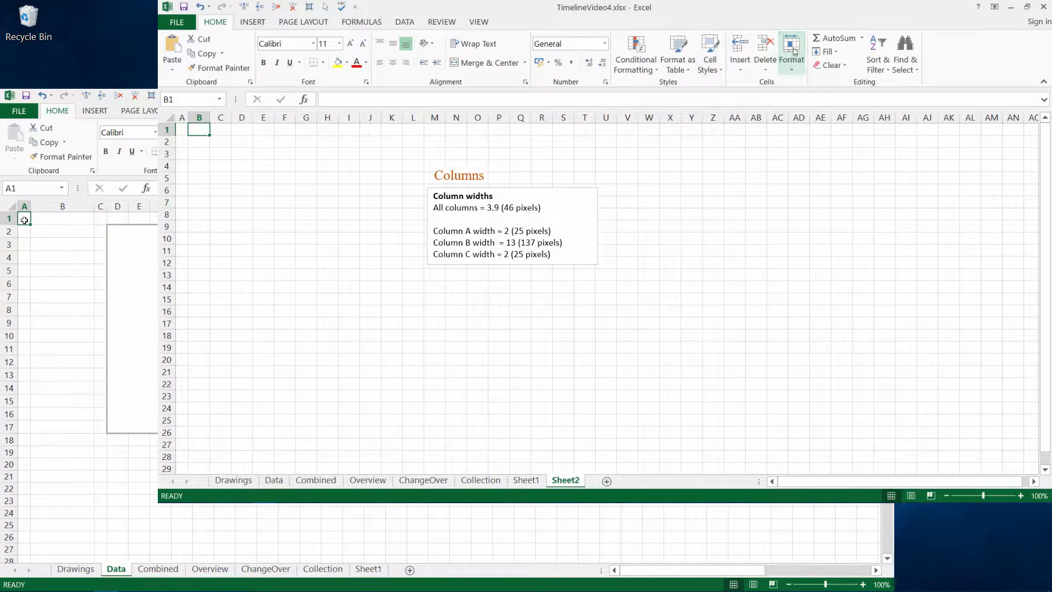
{"action": "left_click", "coordinate": [793, 52]}
{"action": "left_click", "coordinate": [821, 132]}
{"action": "left_click", "coordinate": [791, 54]}
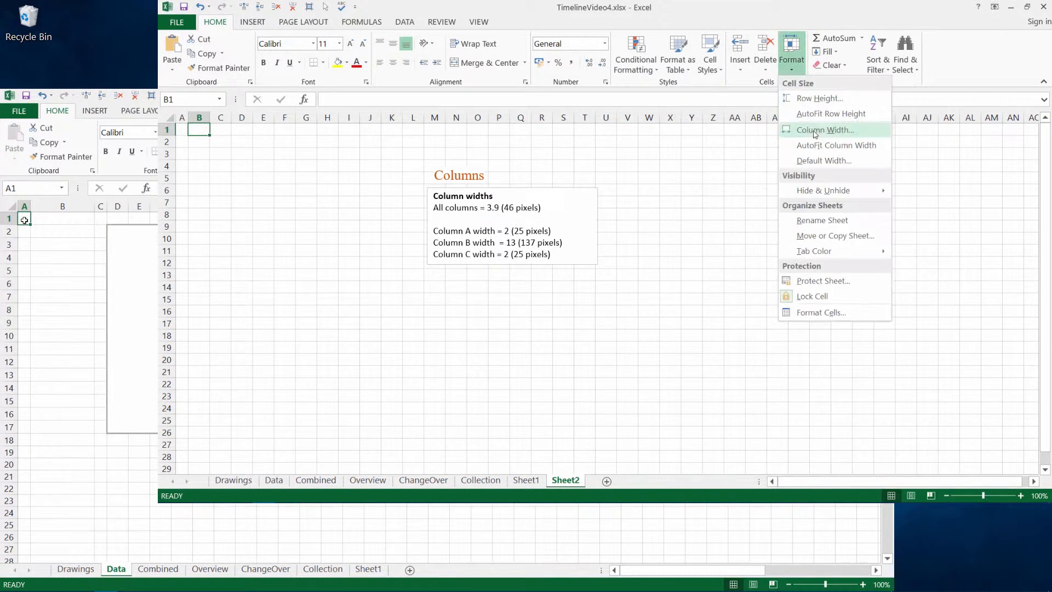
{"action": "left_click", "coordinate": [822, 130]}
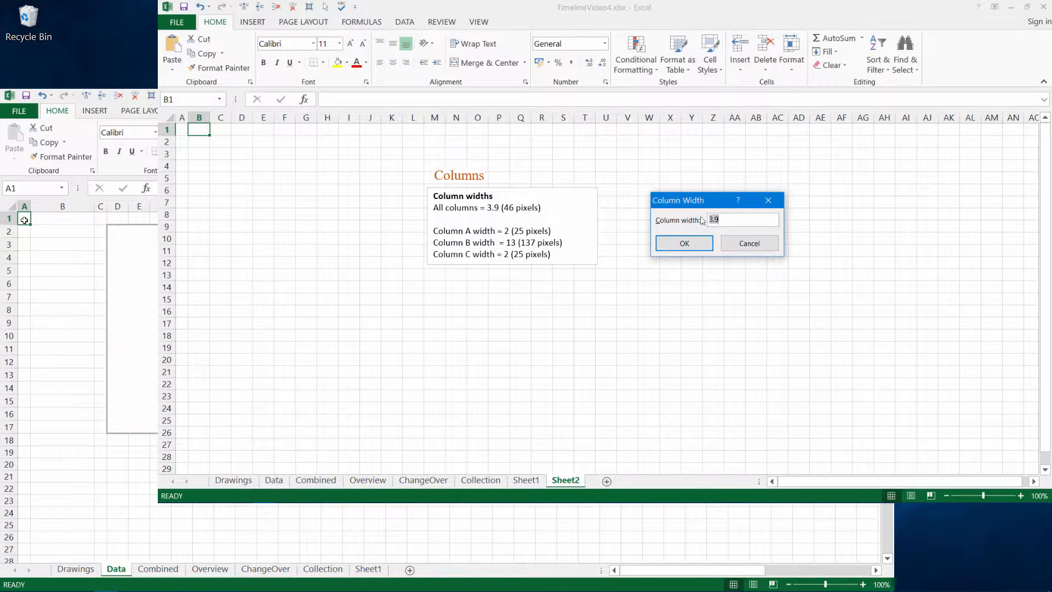
{"action": "key", "text": "Return"}
Step: Set the width of column C on Sheet2 to 2
{"action": "left_click", "coordinate": [263, 129]}
{"action": "left_click", "coordinate": [791, 54]}
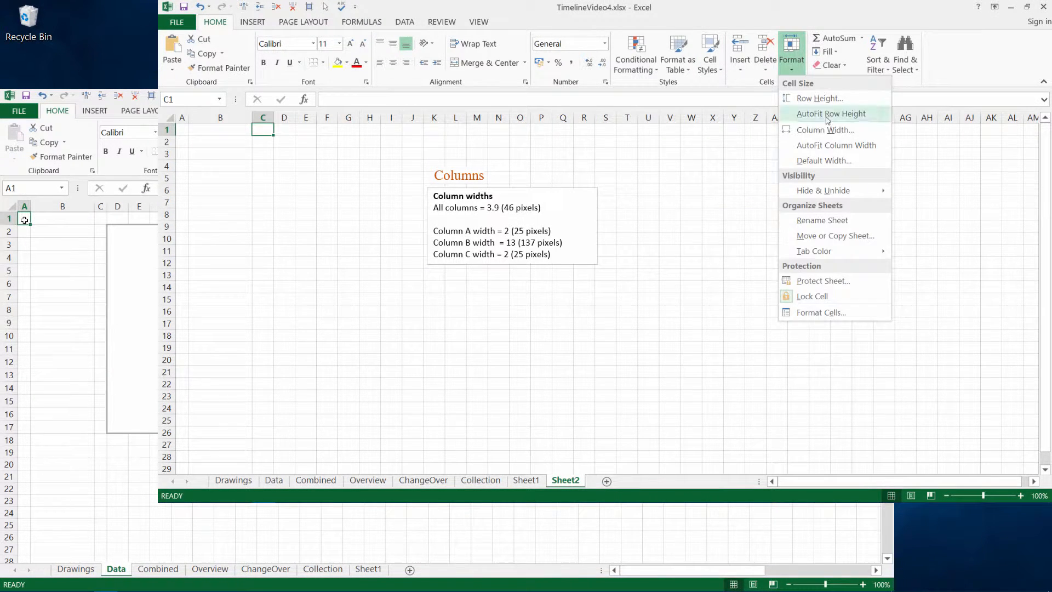
{"action": "left_click", "coordinate": [822, 131]}
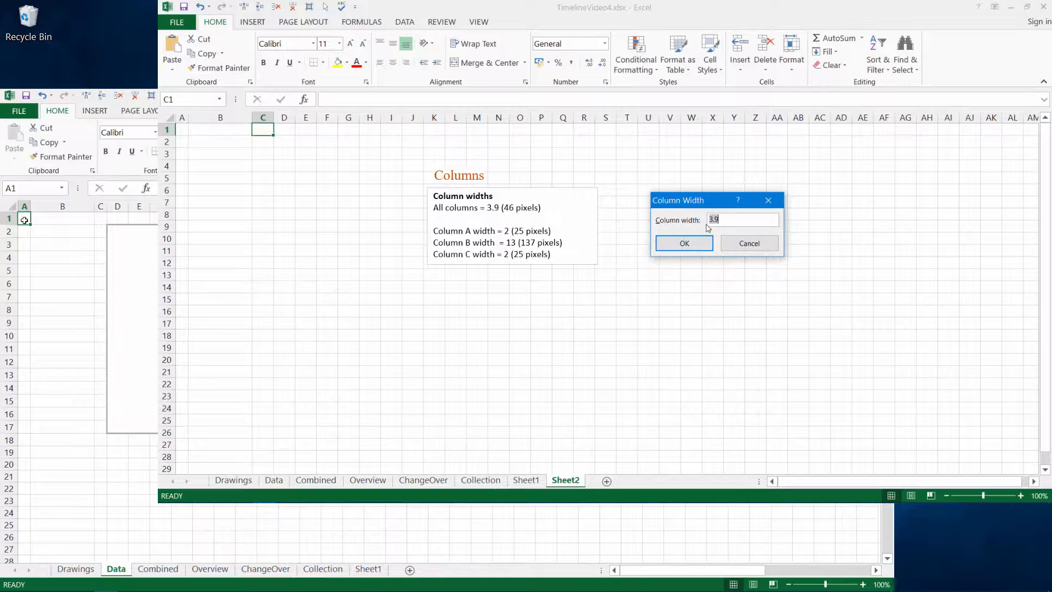
{"action": "type", "text": "2"}
{"action": "key", "text": "Return"}
{"action": "left_click", "coordinate": [179, 130]}
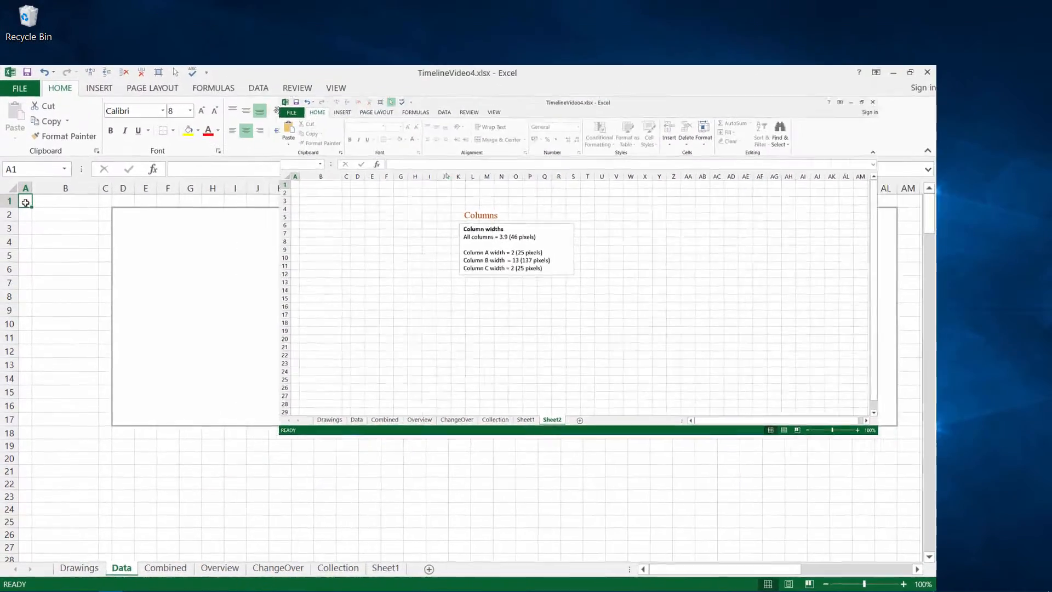
Step: Replace the Columns note on Sheet2 with the Outline note, placed below row 17
{"action": "left_click_drag", "start_coordinate": [400, 160], "coordinate": [673, 296]}
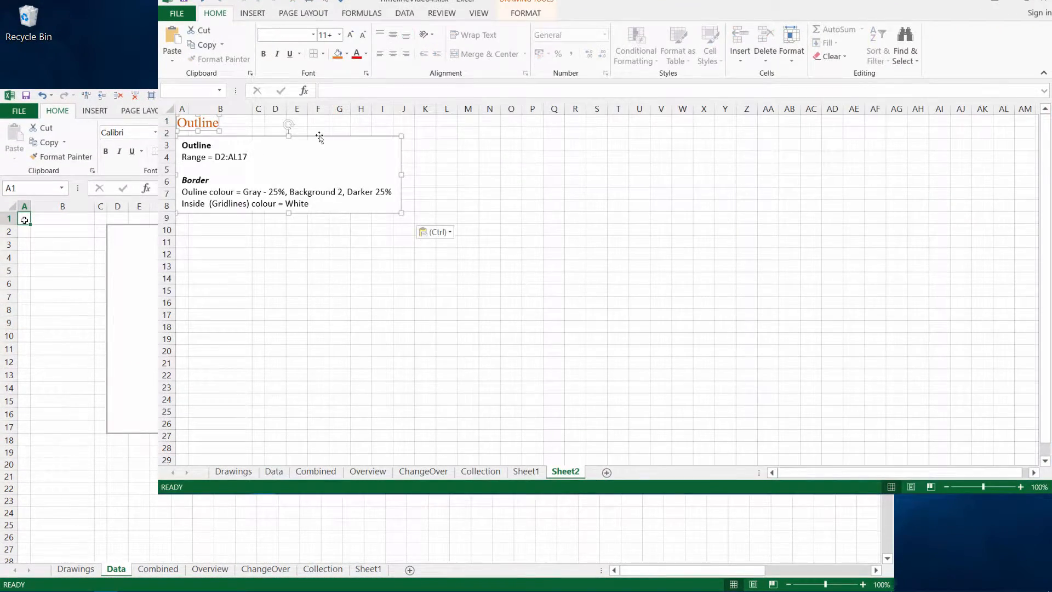
{"action": "left_click_drag", "start_coordinate": [319, 137], "coordinate": [393, 346]}
Step: Give range D2:AI17 a thick outline border in Gray - 25%, Background 2, Darker 25%, keeping the border settings open
{"action": "mouse_move", "coordinate": [276, 132]}
{"action": "left_mouse_down"}
{"action": "mouse_move", "coordinate": [903, 211]}
{"action": "mouse_move", "coordinate": [936, 277]}
{"action": "mouse_move", "coordinate": [939, 314]}
{"action": "left_mouse_up"}
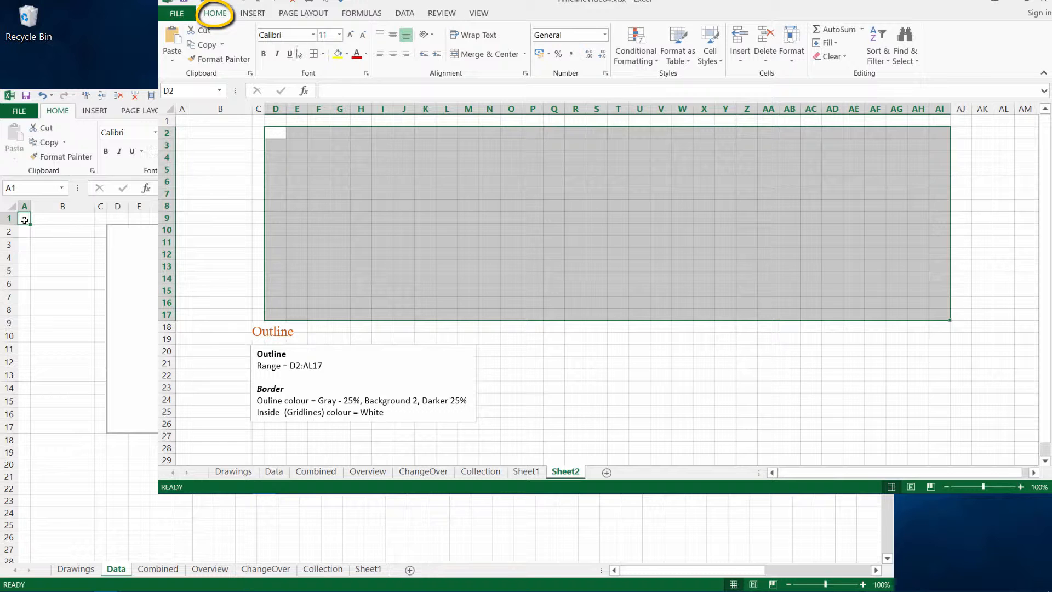
{"action": "left_click", "coordinate": [326, 57]}
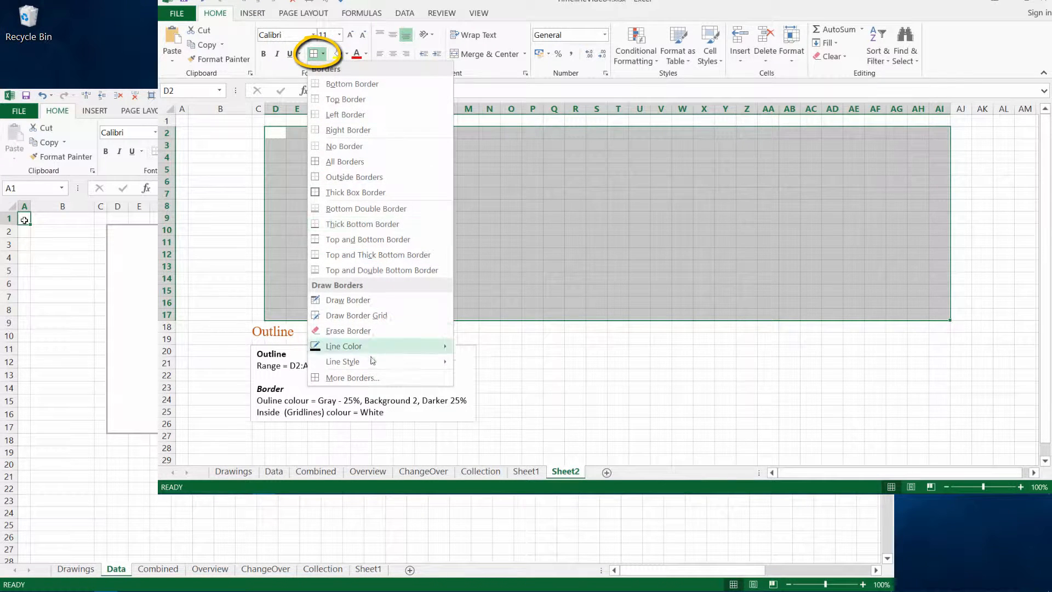
{"action": "left_click", "coordinate": [353, 377]}
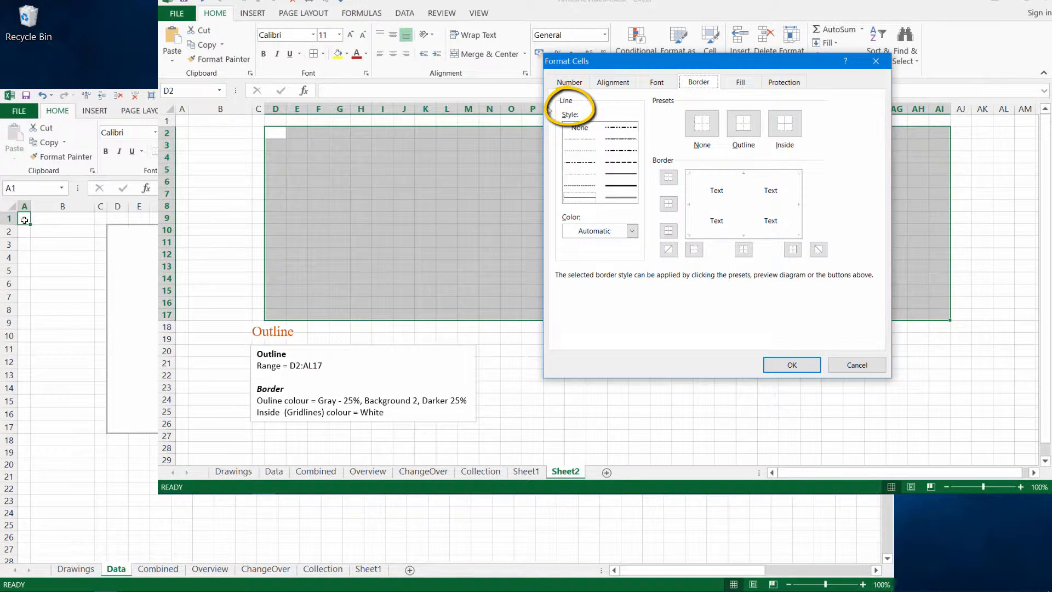
{"action": "left_click", "coordinate": [619, 186]}
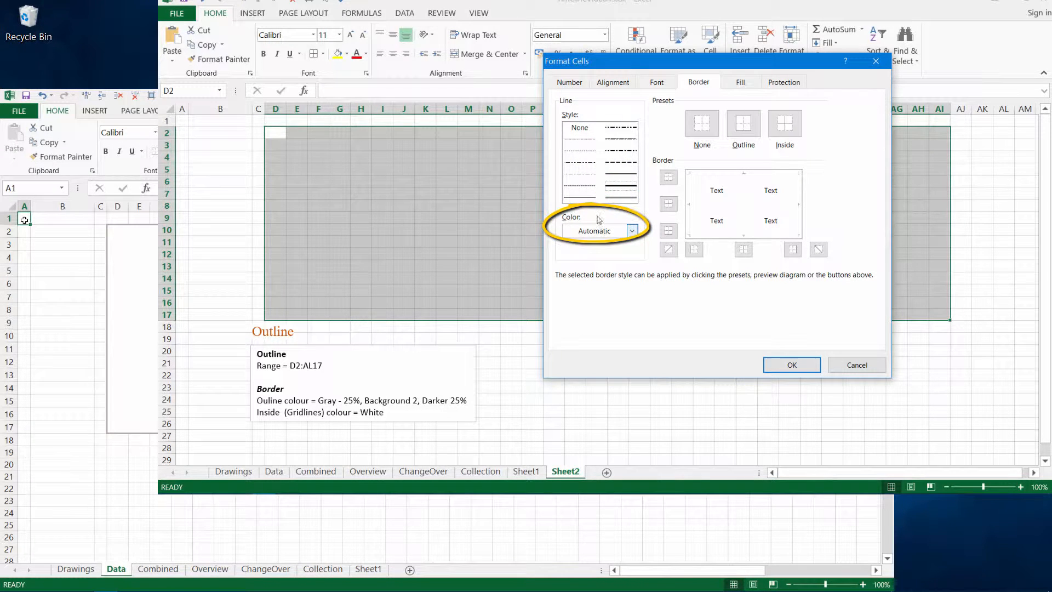
{"action": "left_click", "coordinate": [633, 231]}
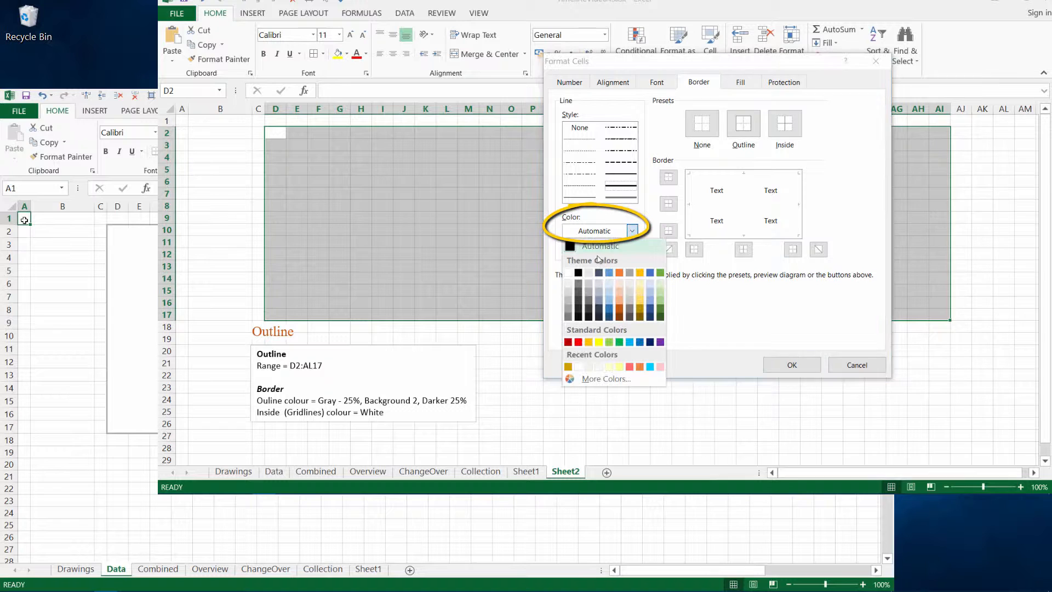
{"action": "left_click", "coordinate": [589, 294]}
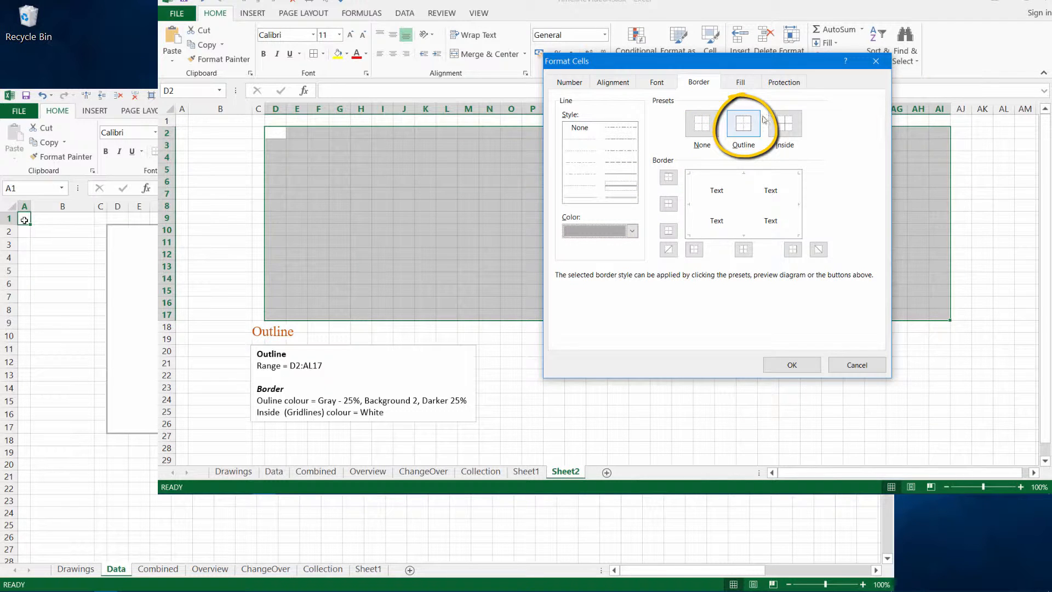
{"action": "left_click", "coordinate": [739, 124]}
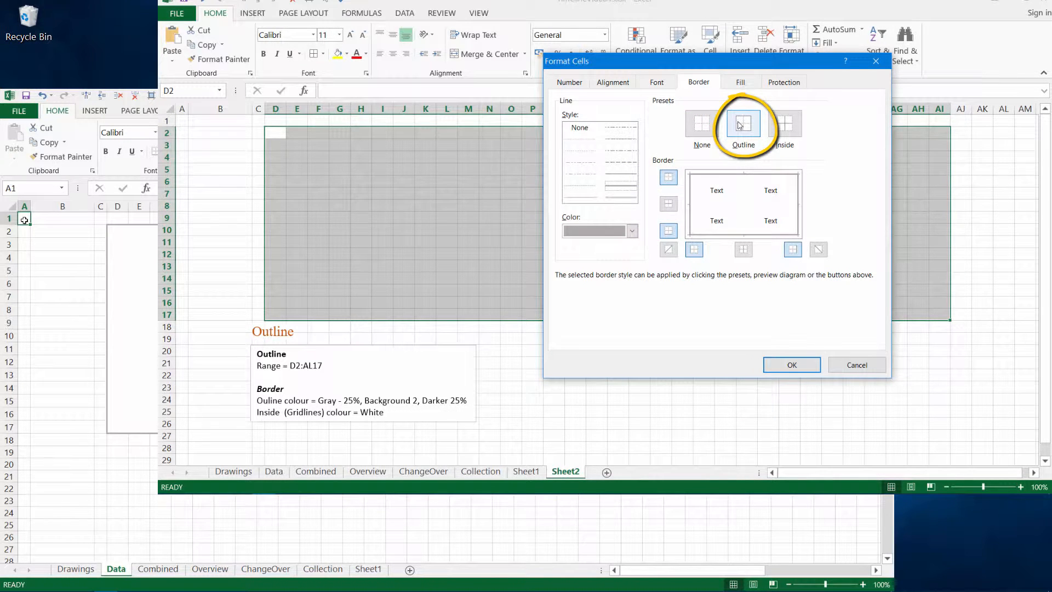
Step: Add thin inside borders in White, Background 1 to the selected range and apply the border settings
{"action": "left_click", "coordinate": [580, 197]}
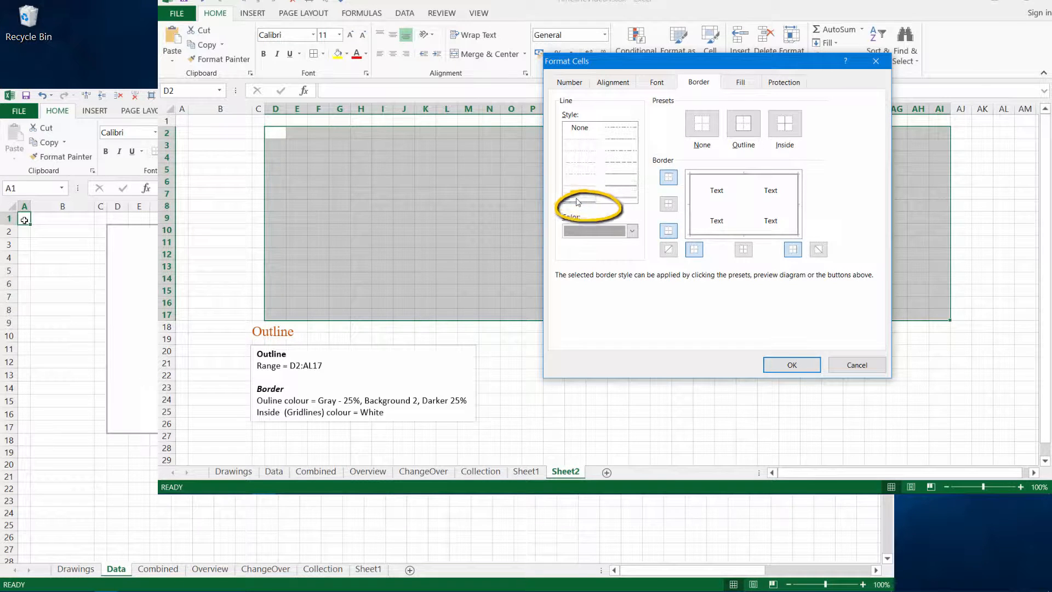
{"action": "left_click", "coordinate": [630, 231]}
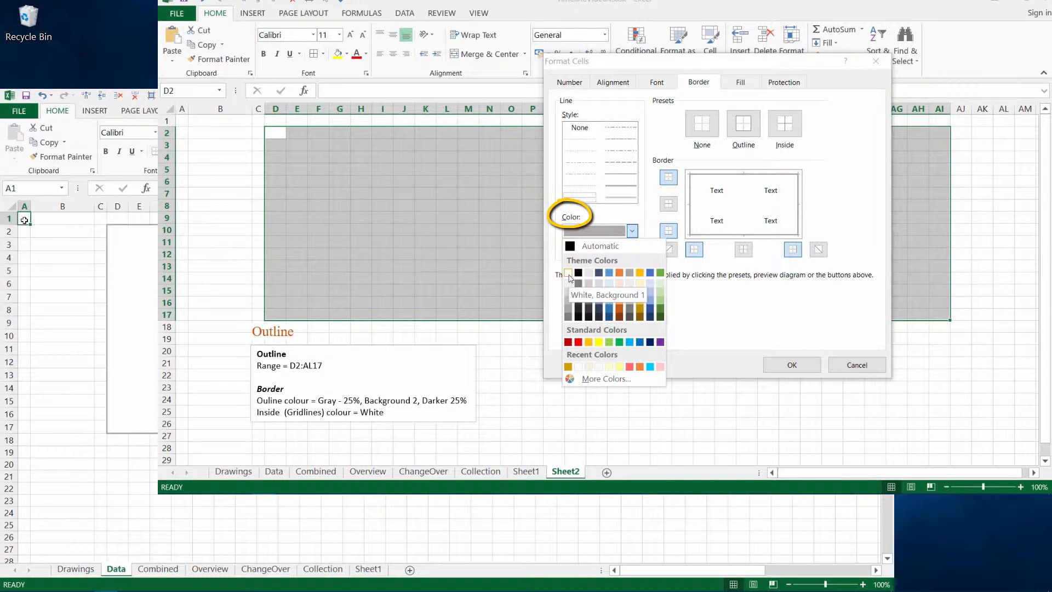
{"action": "left_click", "coordinate": [569, 274]}
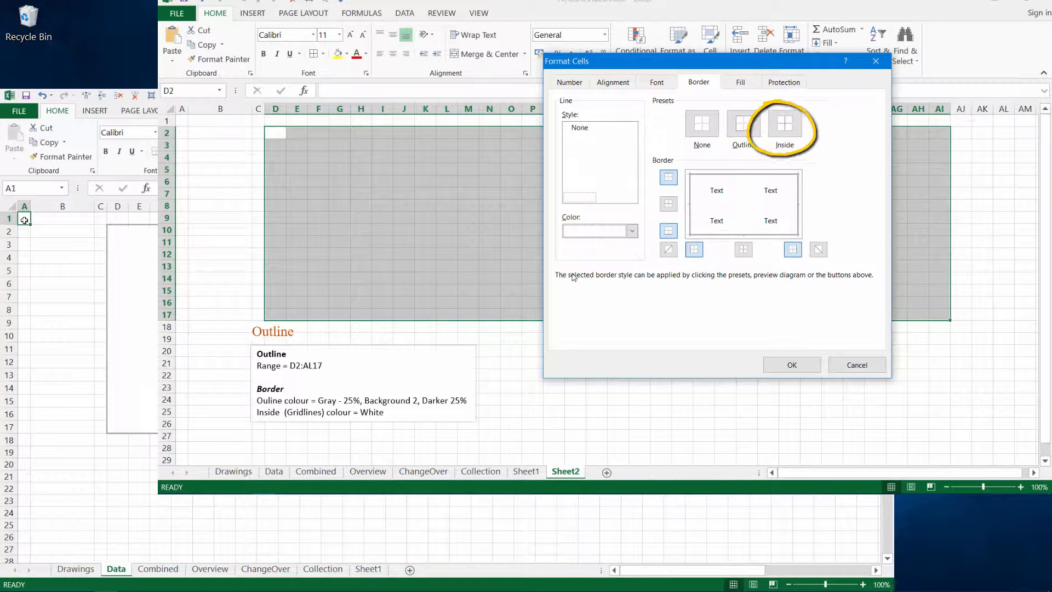
{"action": "left_click", "coordinate": [787, 125]}
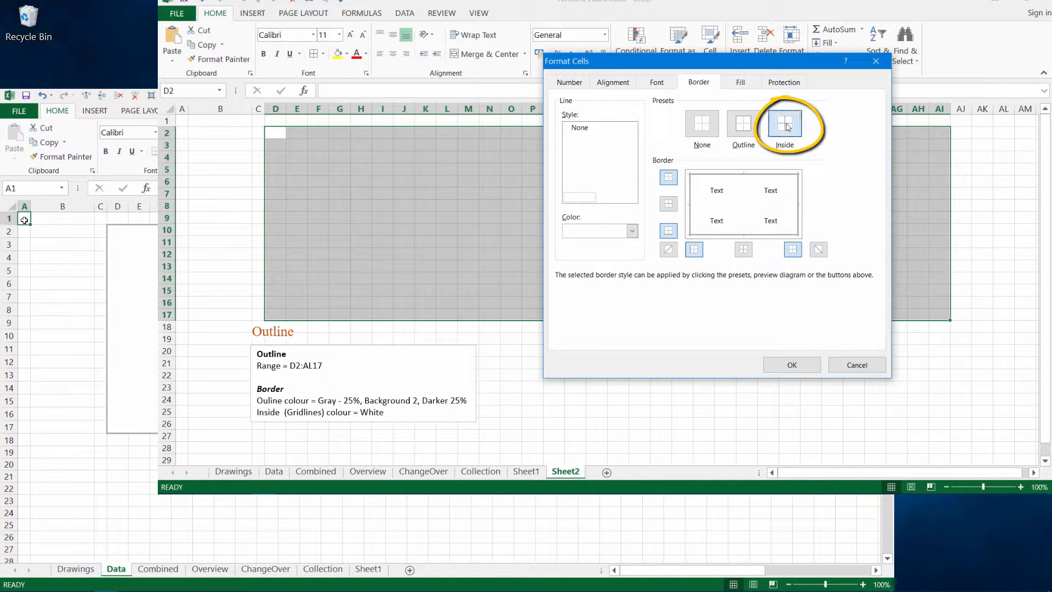
{"action": "left_click", "coordinate": [786, 364]}
{"action": "left_click", "coordinate": [289, 139]}
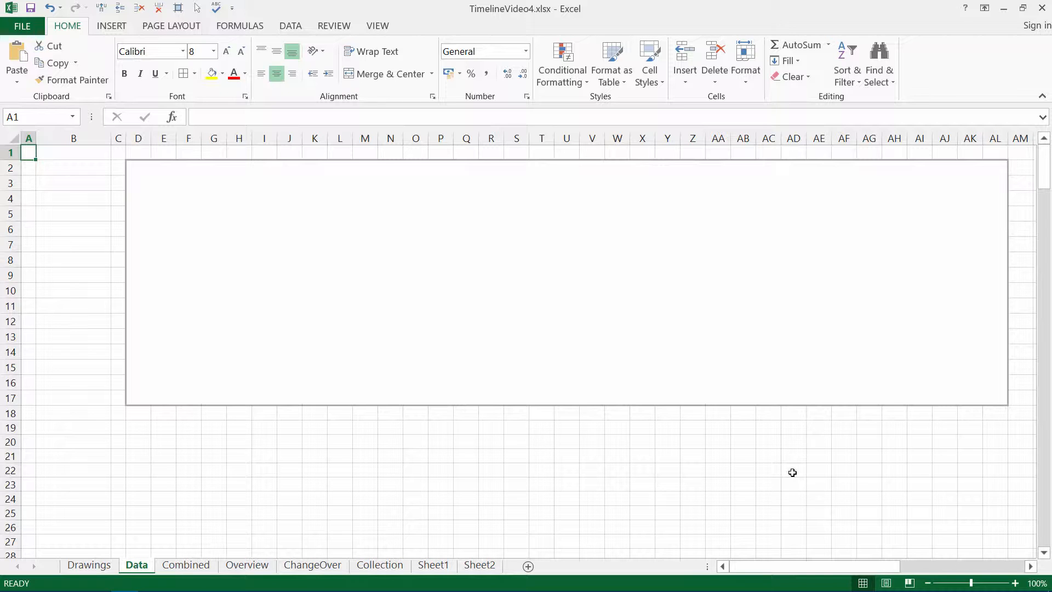
Step: Group the Data and Sheet1 sheets and move the timeline parameter cells from B91:B104 to the cells starting at B2
{"action": "left_click", "coordinate": [432, 565], "text": "ctrl"}
{"action": "key", "text": "Page_Down"}
{"action": "key", "text": "Page_Down"}
{"action": "key", "text": "Page_Down"}
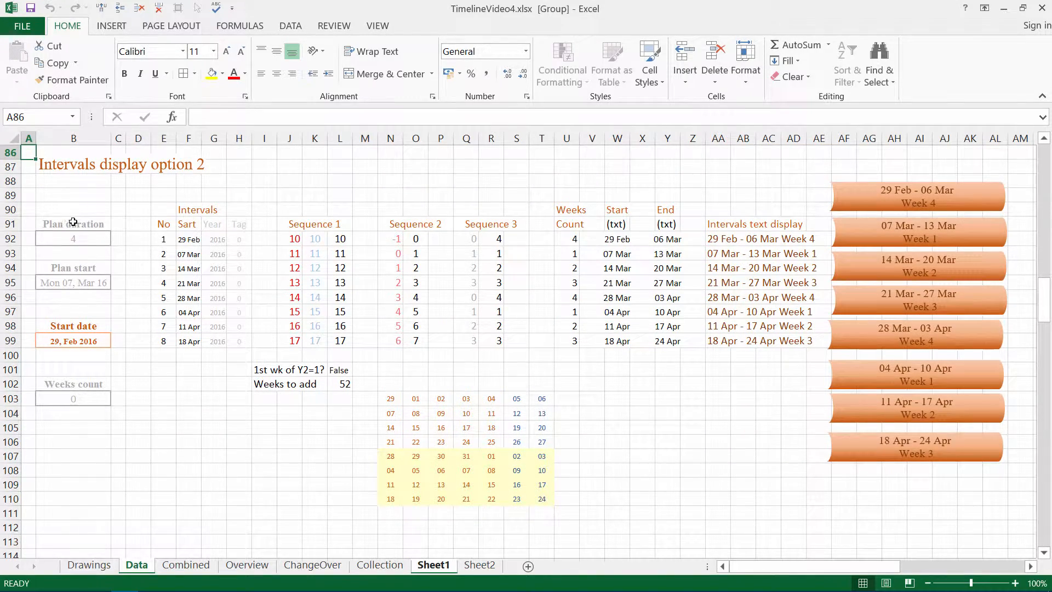
{"action": "left_click_drag", "start_coordinate": [73, 222], "coordinate": [65, 416]}
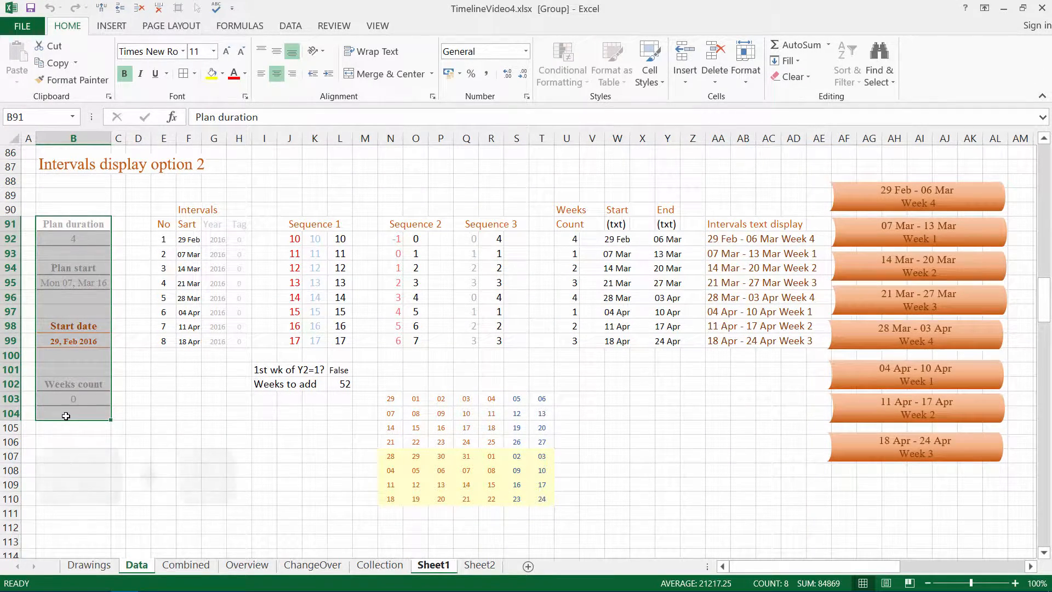
{"action": "key", "text": "ctrl+x"}
{"action": "key", "text": "Page_Up"}
{"action": "key", "text": "Page_Up"}
{"action": "key", "text": "Page_Up"}
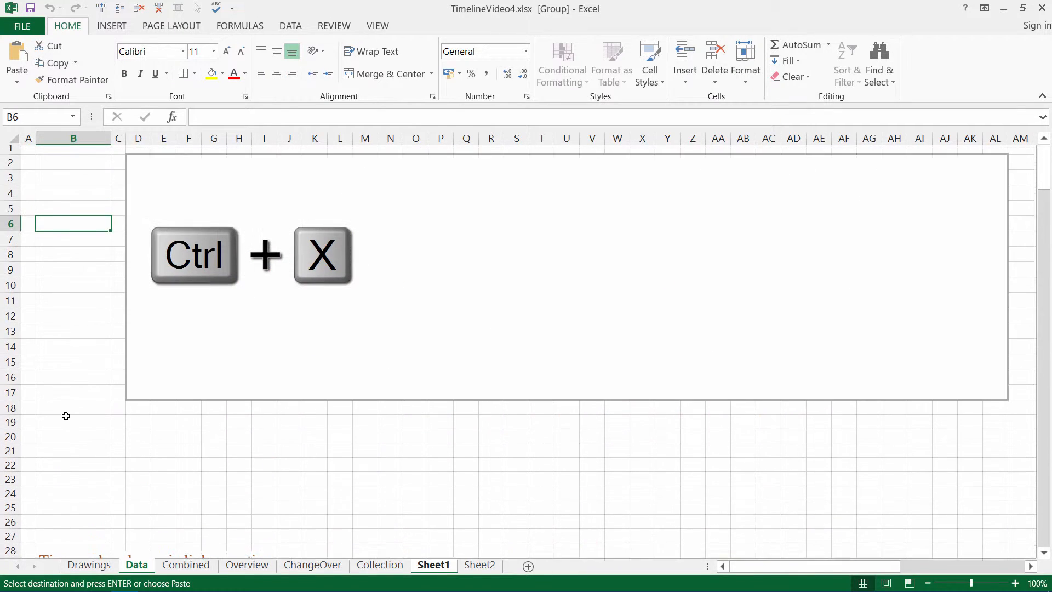
{"action": "left_click", "coordinate": [52, 167]}
{"action": "left_click", "coordinate": [17, 54]}
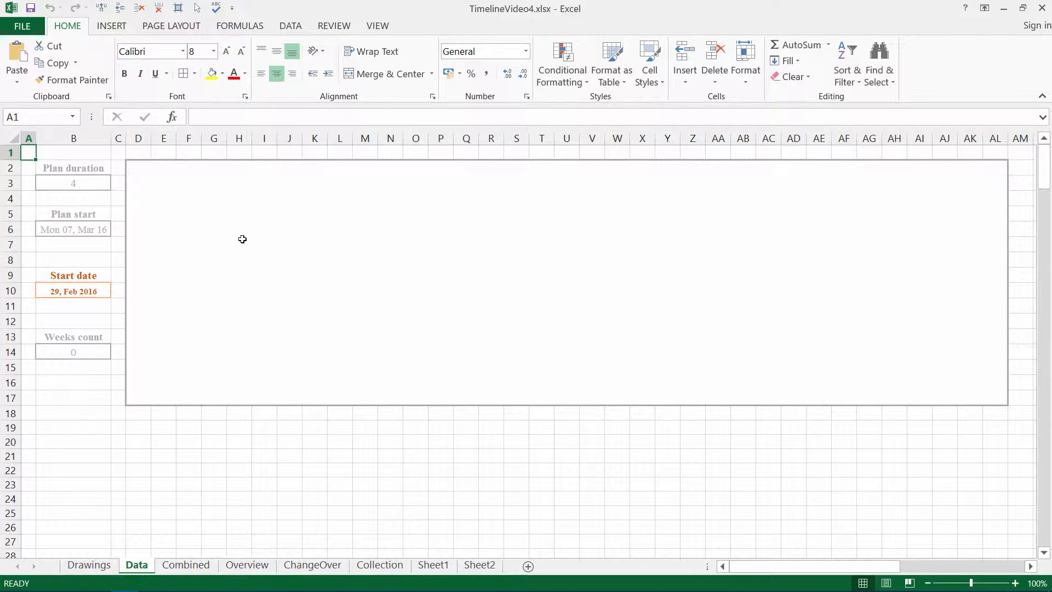
Step: Paste the Timeline parameters note at cell H7 of the Data sheet
{"action": "left_click", "coordinate": [242, 239]}
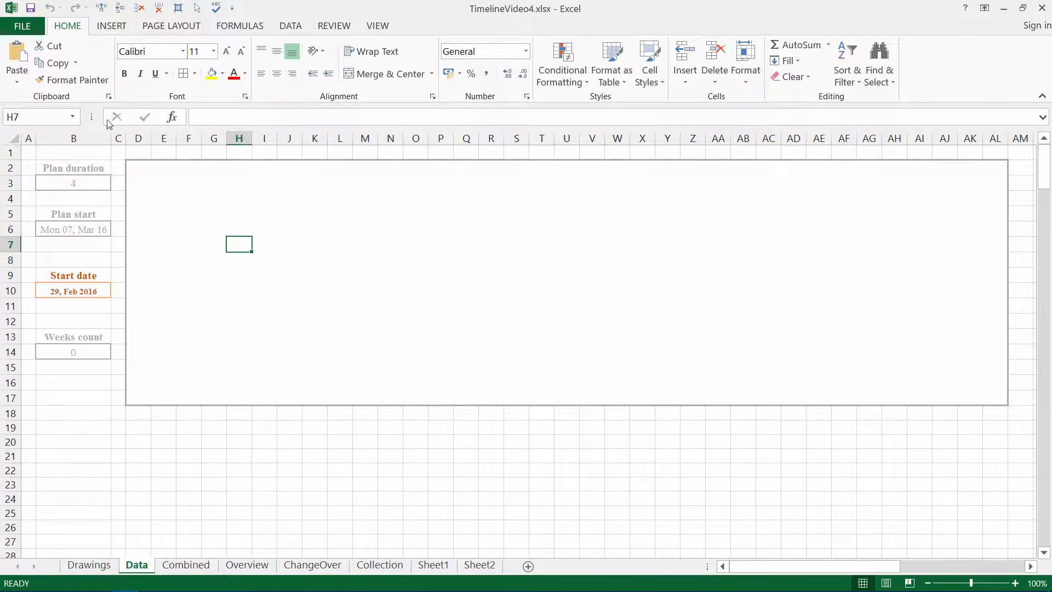
{"action": "left_click", "coordinate": [17, 54]}
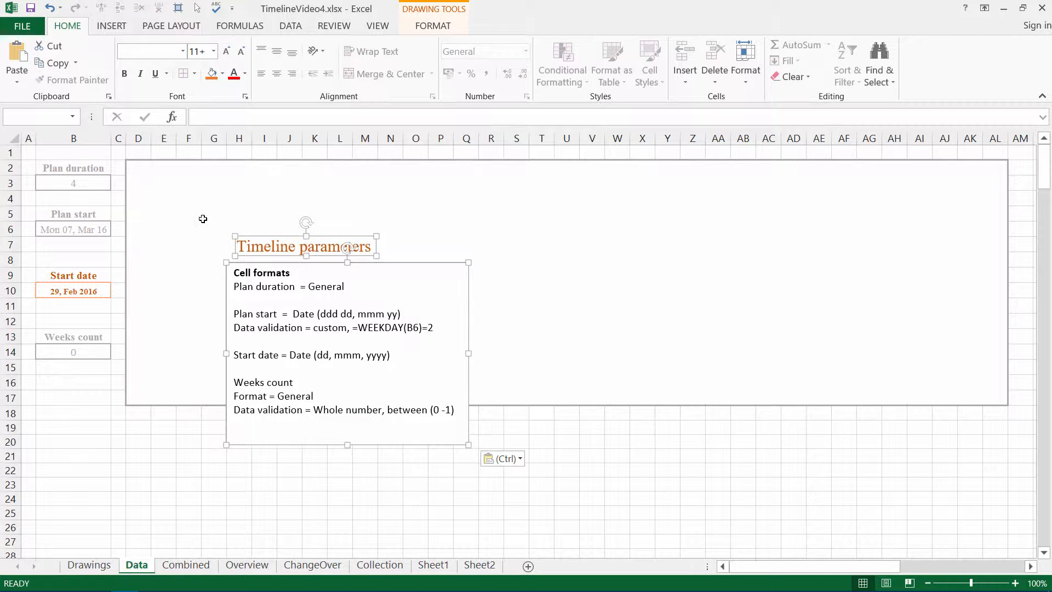
Step: Move the Timeline parameters note up inside the outlined area and apply the General number format to the Plan duration value in B3
{"action": "left_click_drag", "start_coordinate": [267, 236], "coordinate": [302, 179]}
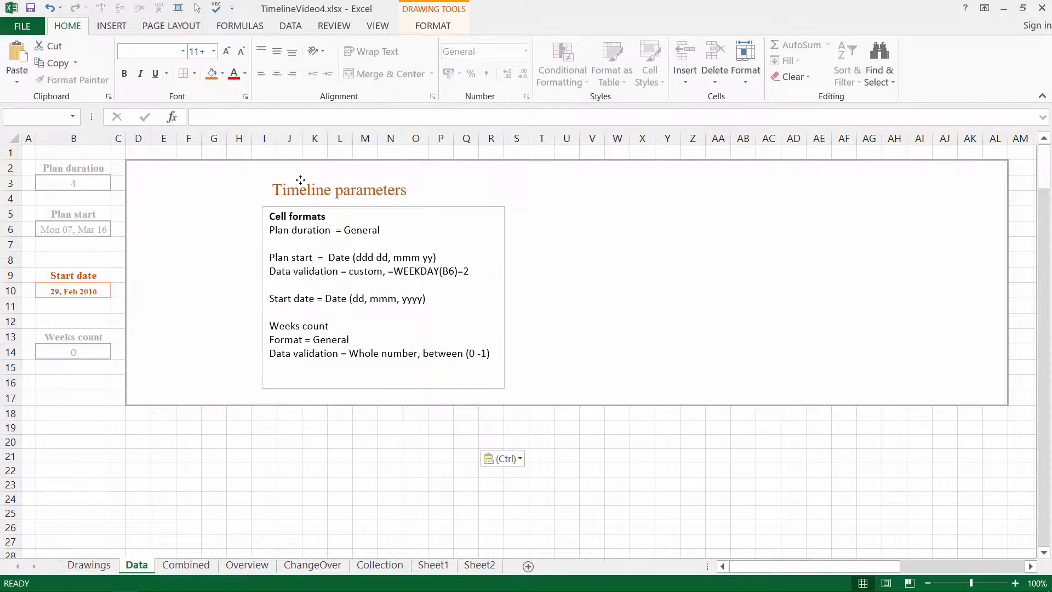
{"action": "left_click", "coordinate": [213, 214]}
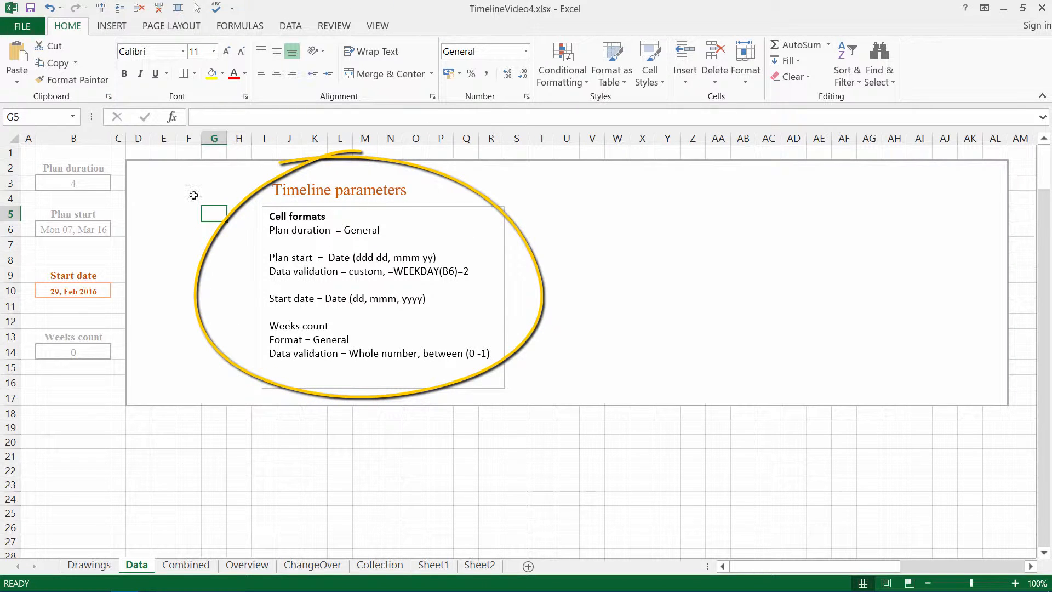
{"action": "left_click", "coordinate": [73, 184]}
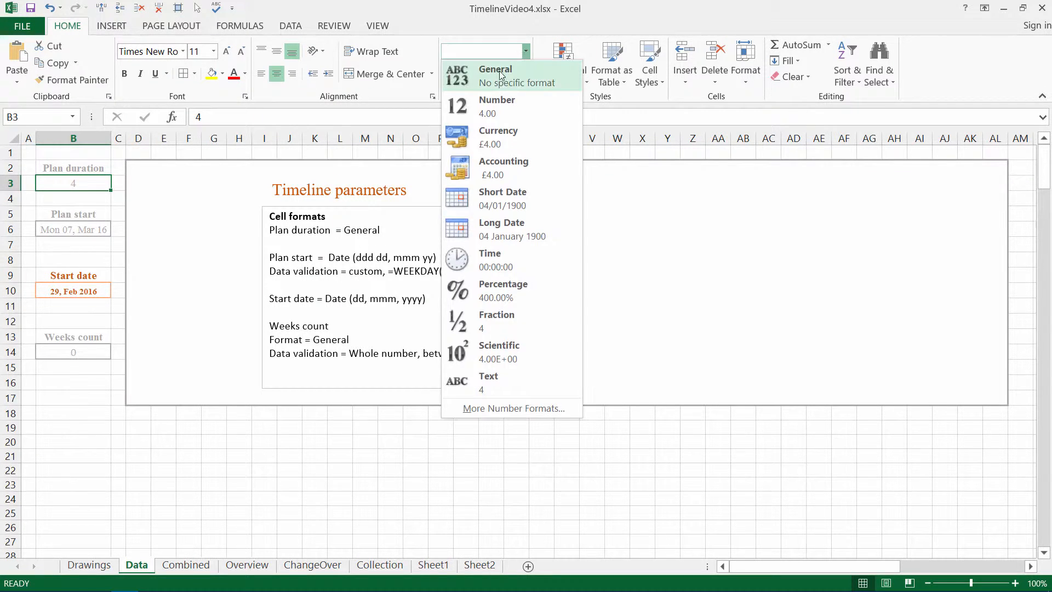
{"action": "left_click", "coordinate": [502, 73]}
Step: Apply the custom date format "ddd dd, mmm yy" to the Plan start cell B6
{"action": "left_click", "coordinate": [61, 229]}
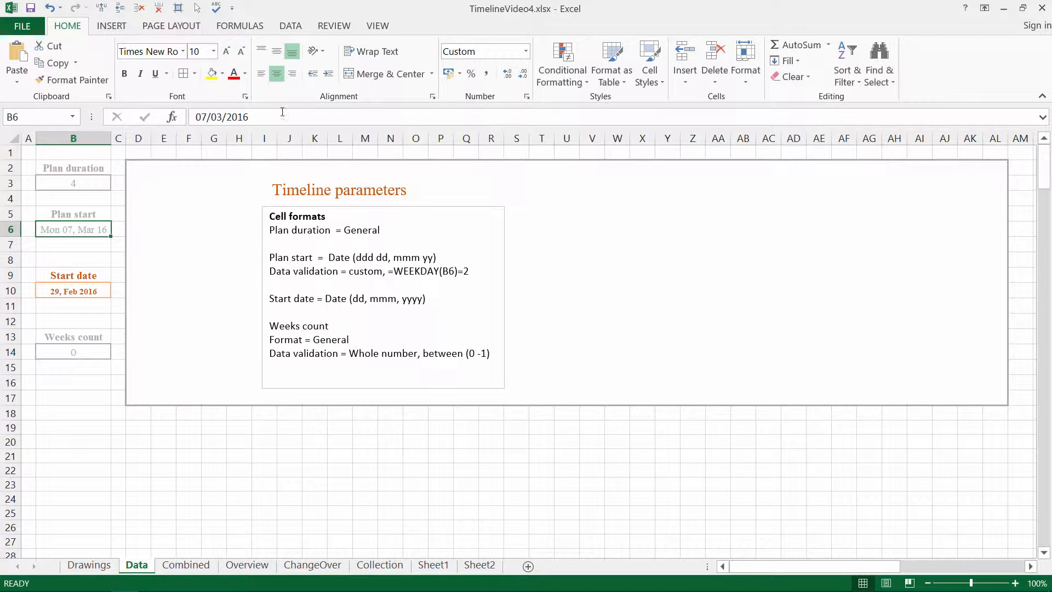
{"action": "left_click", "coordinate": [527, 52]}
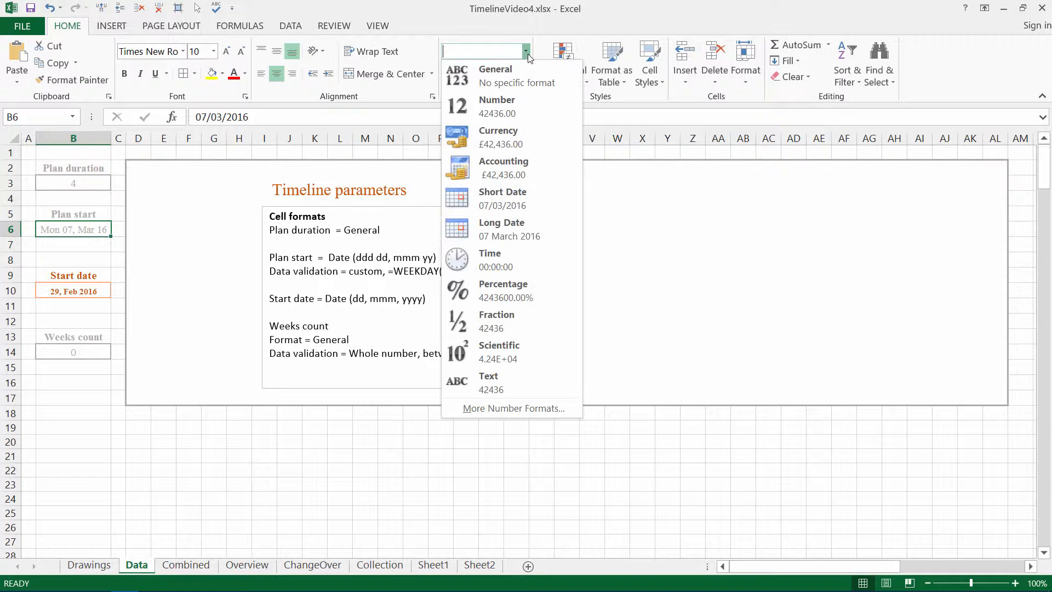
{"action": "left_click", "coordinate": [513, 408]}
{"action": "left_click_drag", "start_coordinate": [652, 193], "coordinate": [559, 192]}
{"action": "type", "text": "ddd dd"}
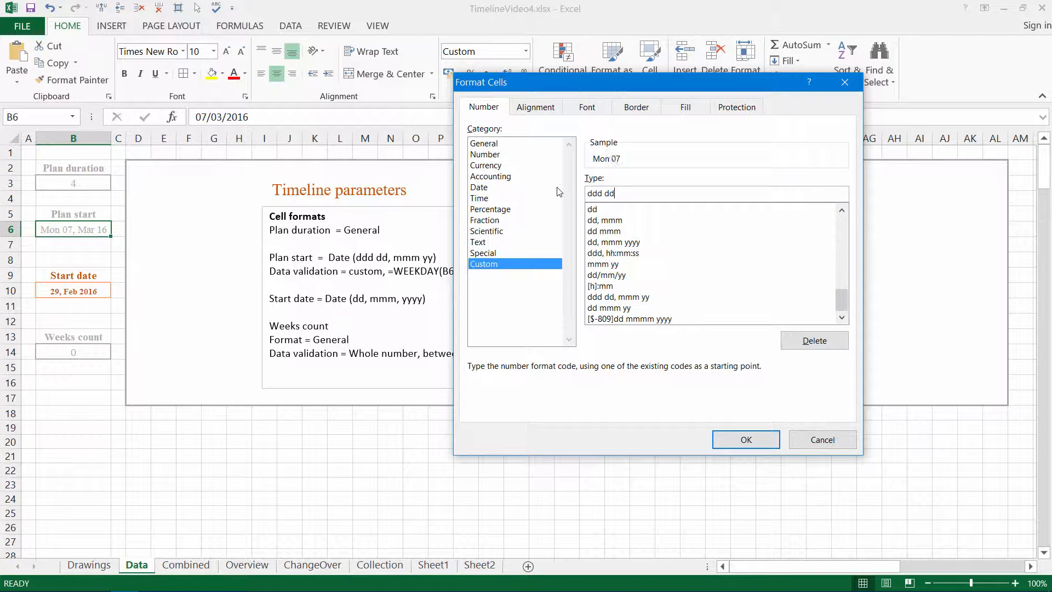
{"action": "type", "text": ", mmm yy"}
{"action": "left_click", "coordinate": [743, 440]}
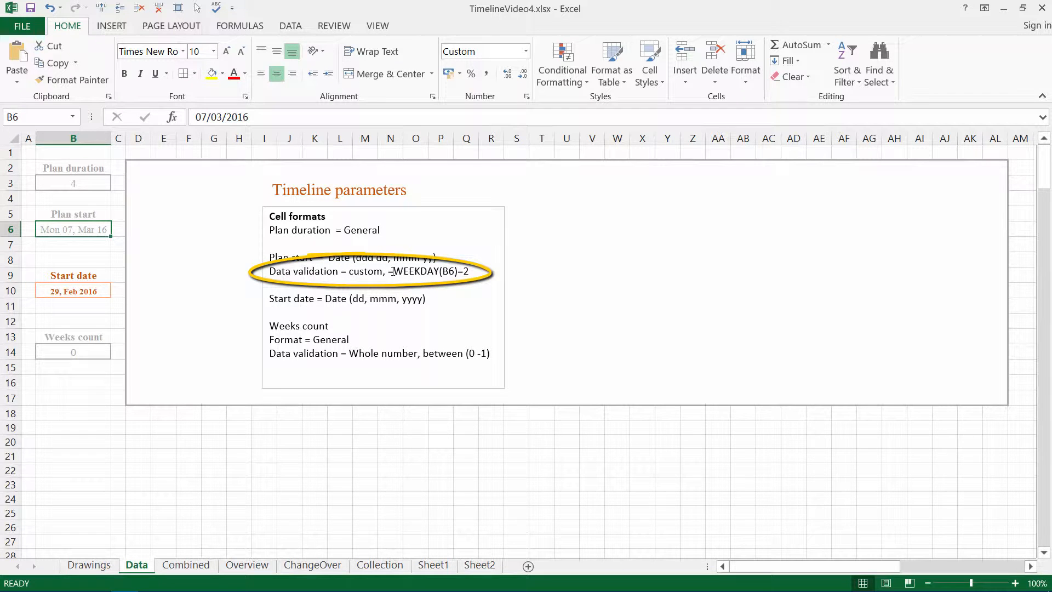
Step: Set custom data validation on the Plan start cell B6 with the formula WEEKDAY(B6)=2 from the note
{"action": "left_click_drag", "start_coordinate": [393, 272], "coordinate": [470, 271]}
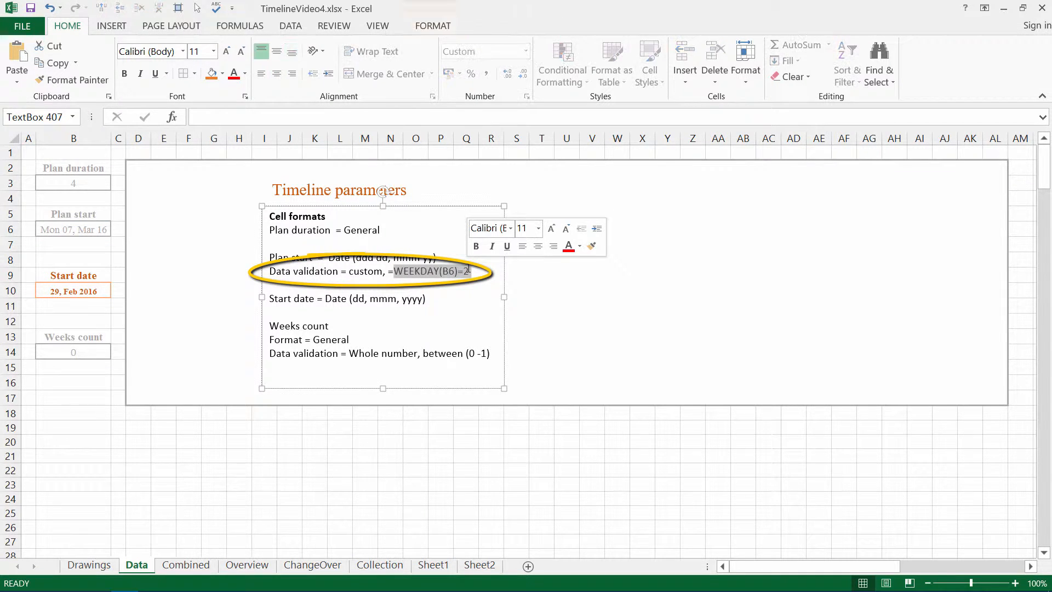
{"action": "left_click", "coordinate": [564, 274]}
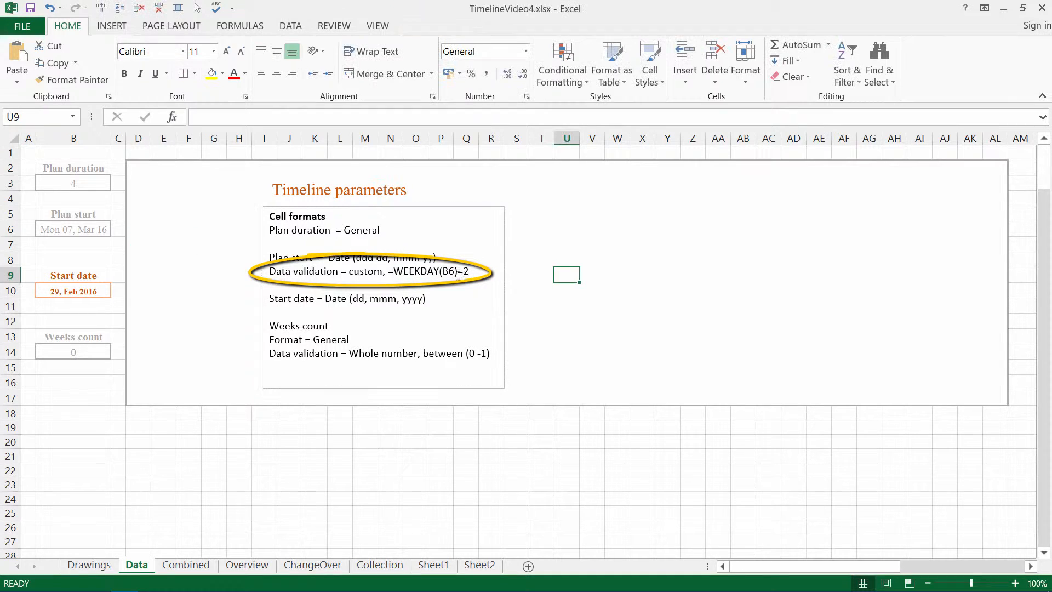
{"action": "left_click", "coordinate": [55, 230]}
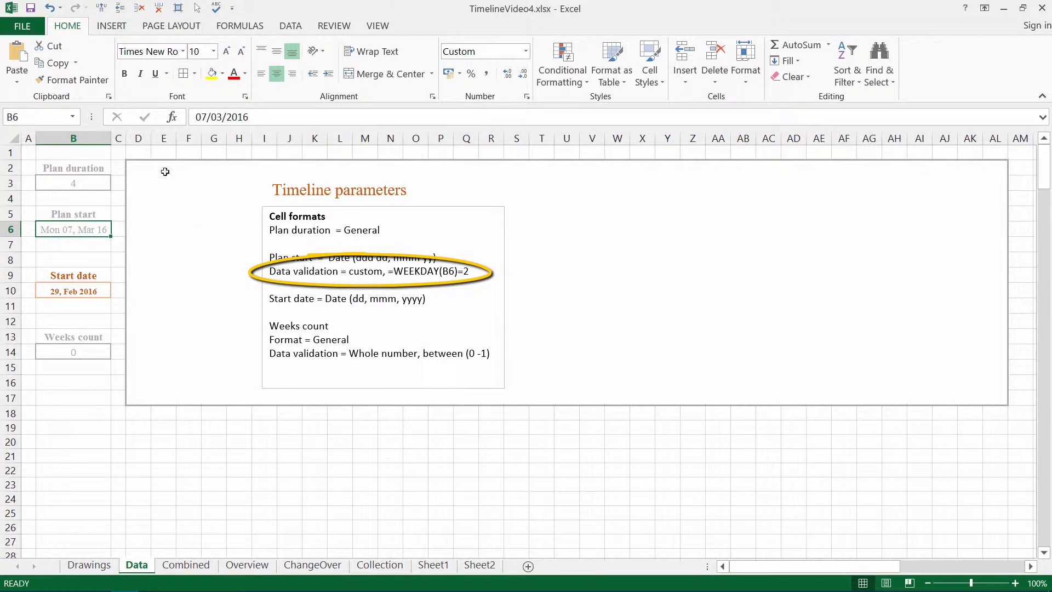
{"action": "left_click", "coordinate": [298, 31]}
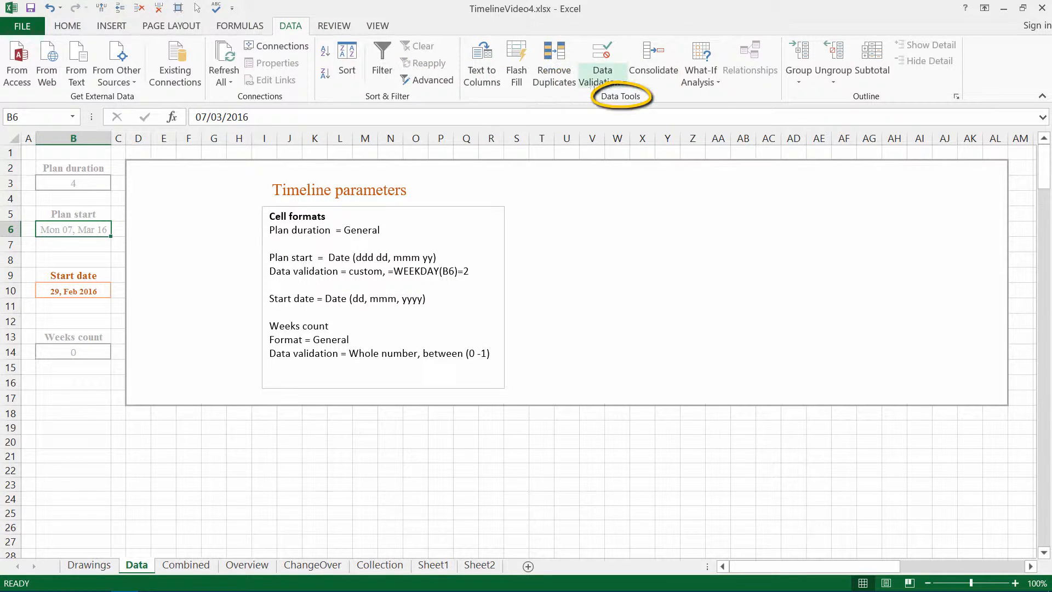
{"action": "left_click", "coordinate": [606, 59]}
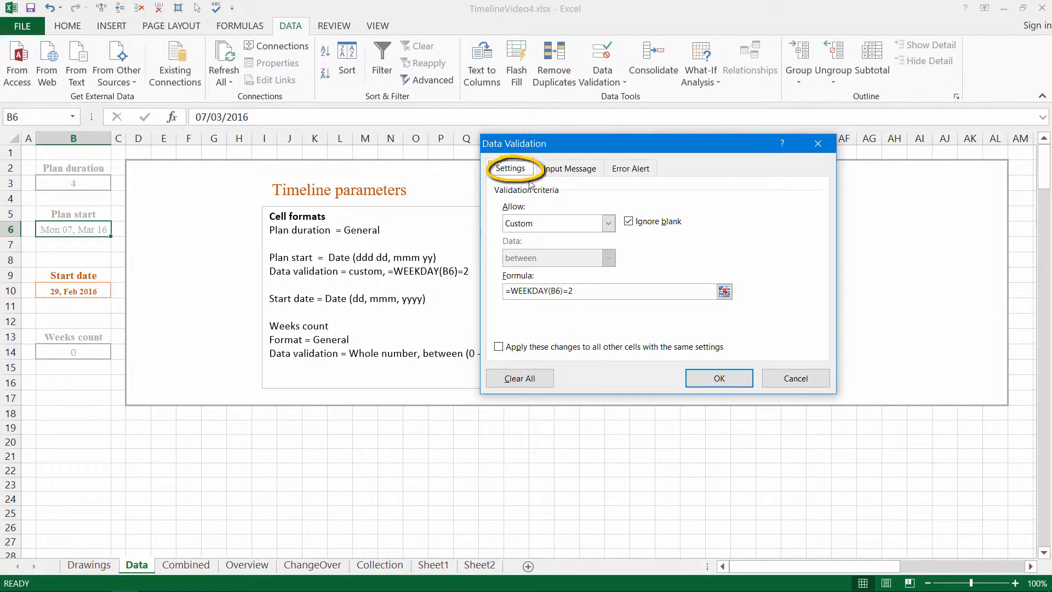
{"action": "left_click", "coordinate": [609, 223]}
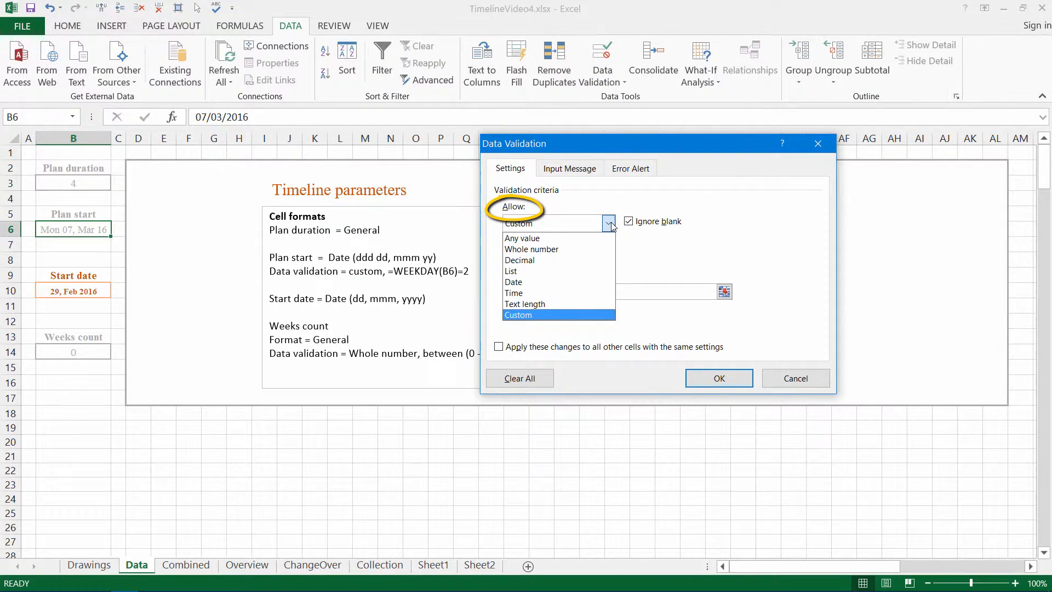
{"action": "left_click", "coordinate": [541, 316]}
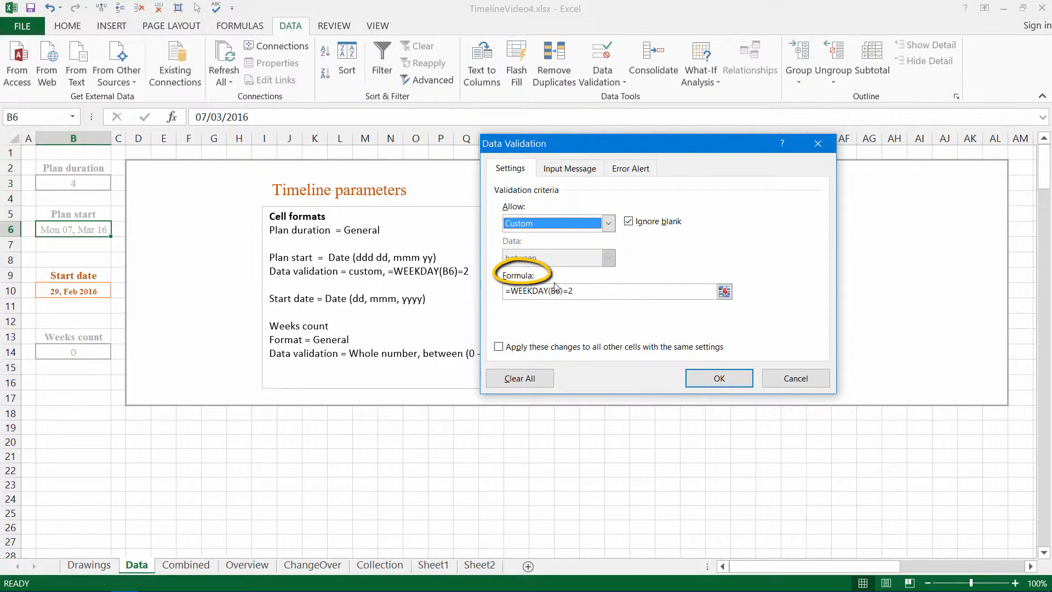
{"action": "left_click_drag", "start_coordinate": [582, 291], "coordinate": [499, 293]}
{"action": "key", "text": "ctrl+c"}
{"action": "key", "text": "BackSpace"}
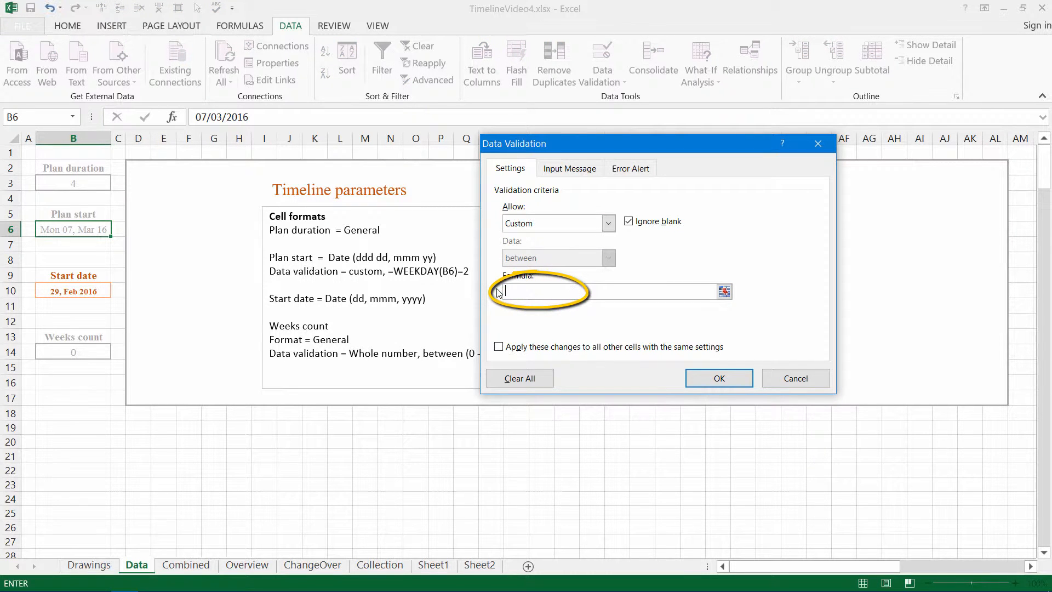
{"action": "key", "text": "ctrl+v"}
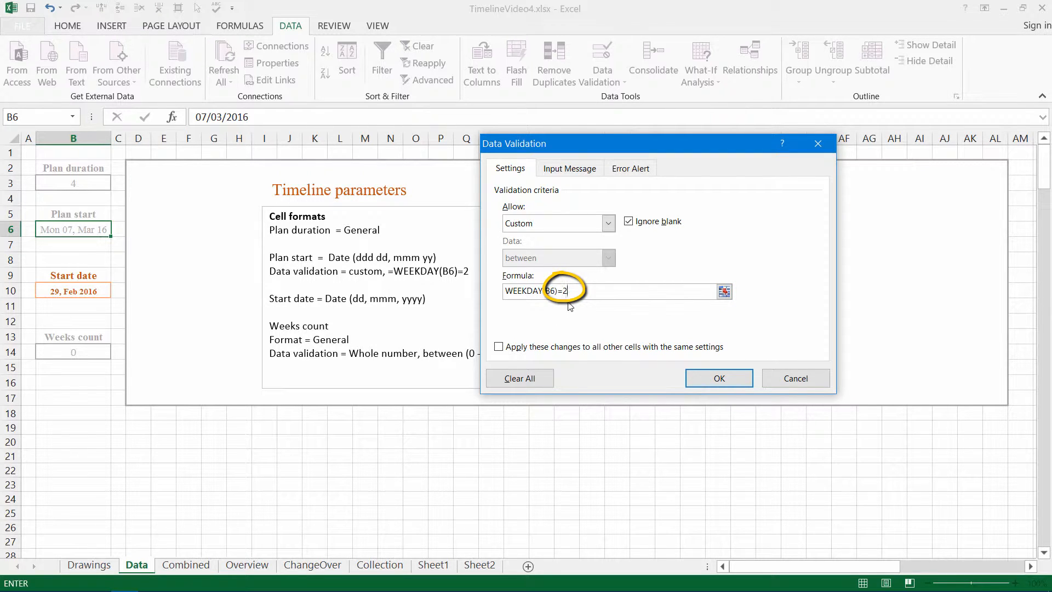
{"action": "left_click", "coordinate": [714, 380]}
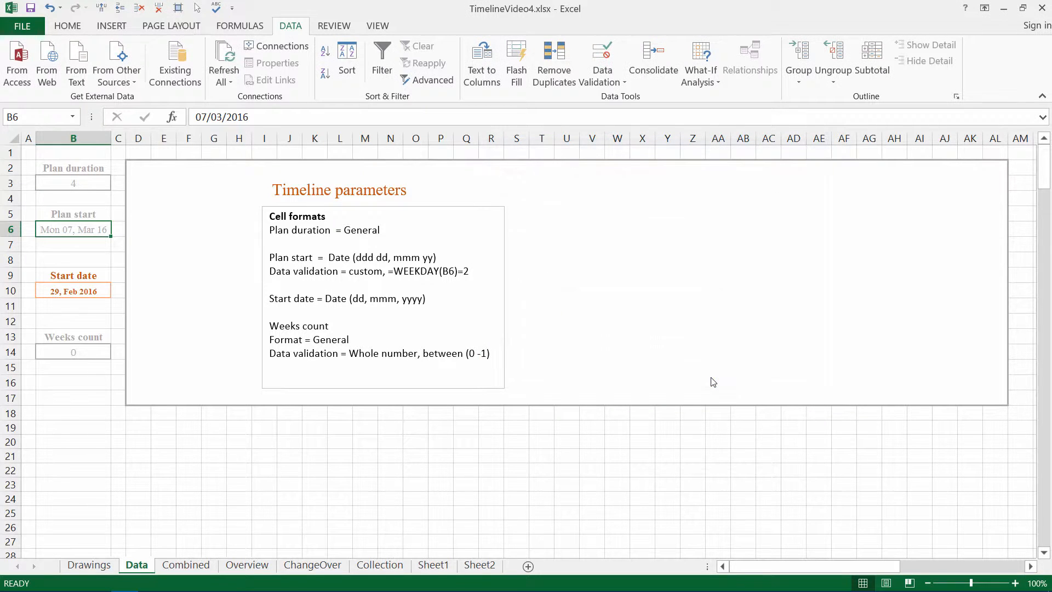
Step: Apply the custom date format "dd, mmm yyyy" to the Start date cell B10
{"action": "left_click", "coordinate": [64, 292]}
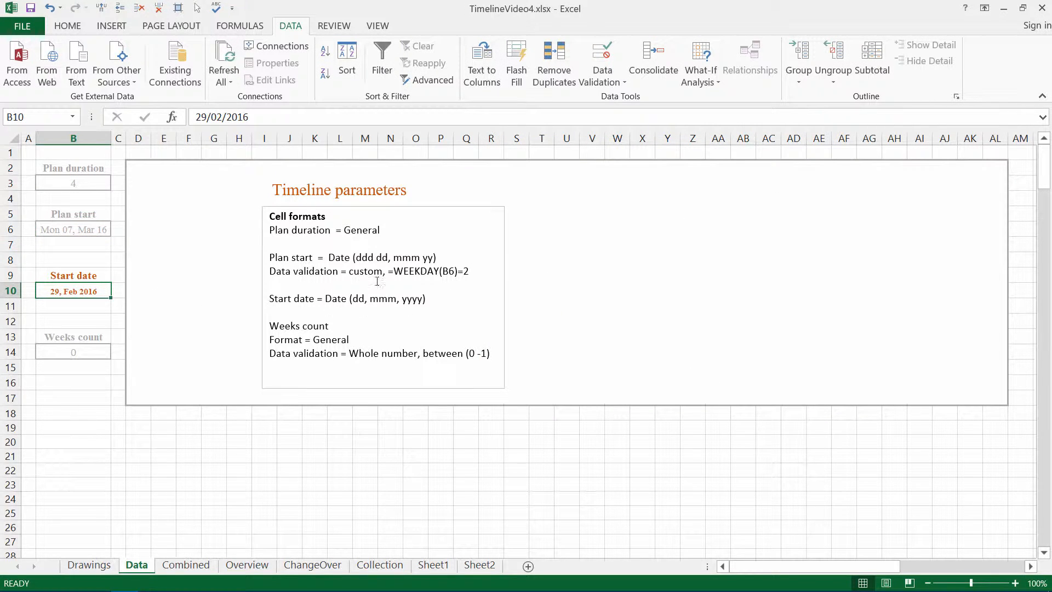
{"action": "left_click", "coordinate": [70, 26]}
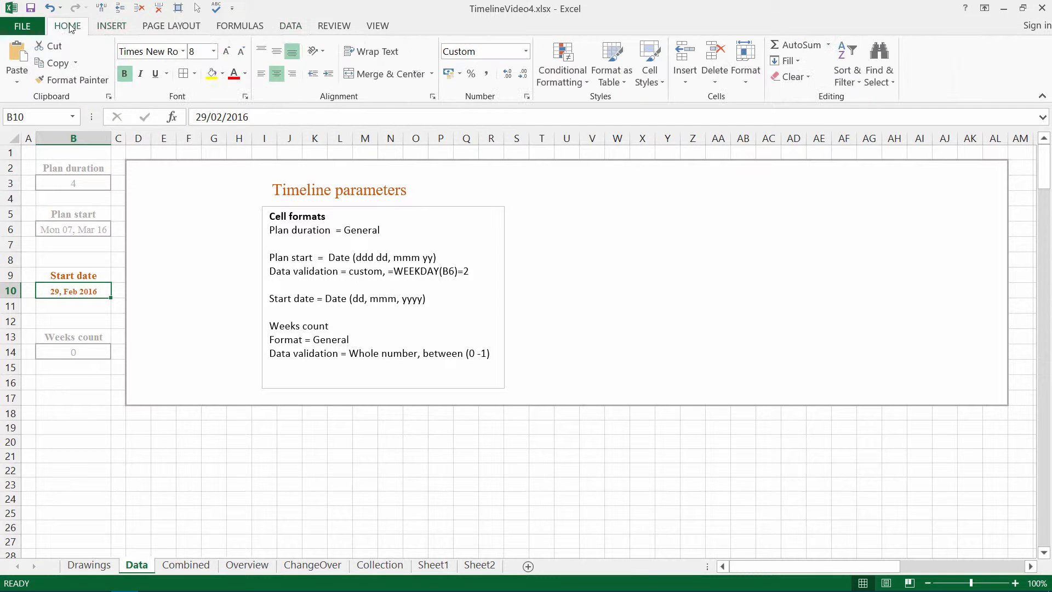
{"action": "left_click", "coordinate": [526, 51]}
{"action": "left_click", "coordinate": [484, 409]}
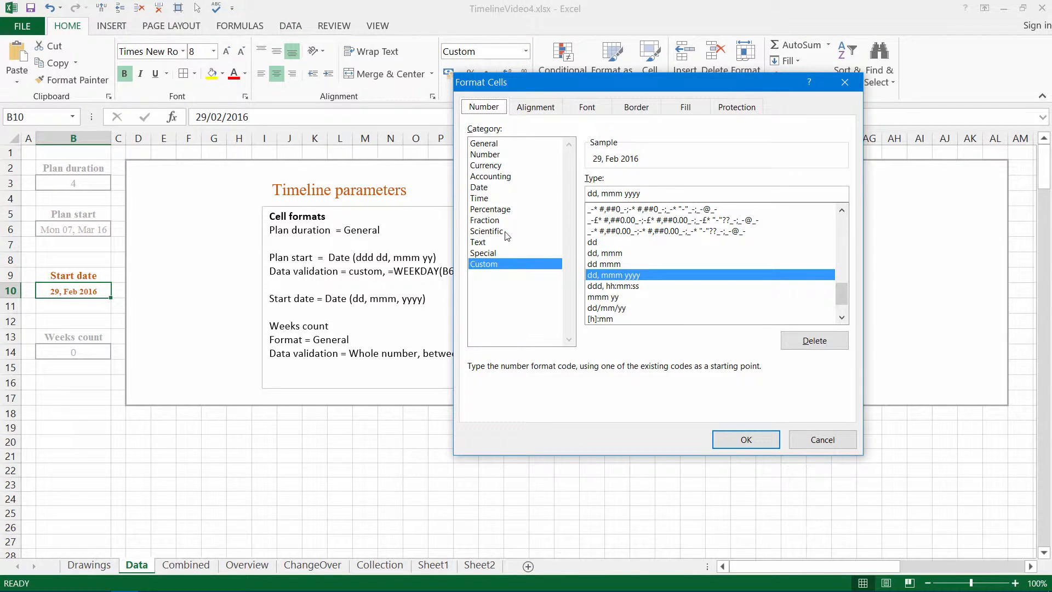
{"action": "left_click_drag", "start_coordinate": [652, 194], "coordinate": [575, 191]}
{"action": "type", "text": "dd"}
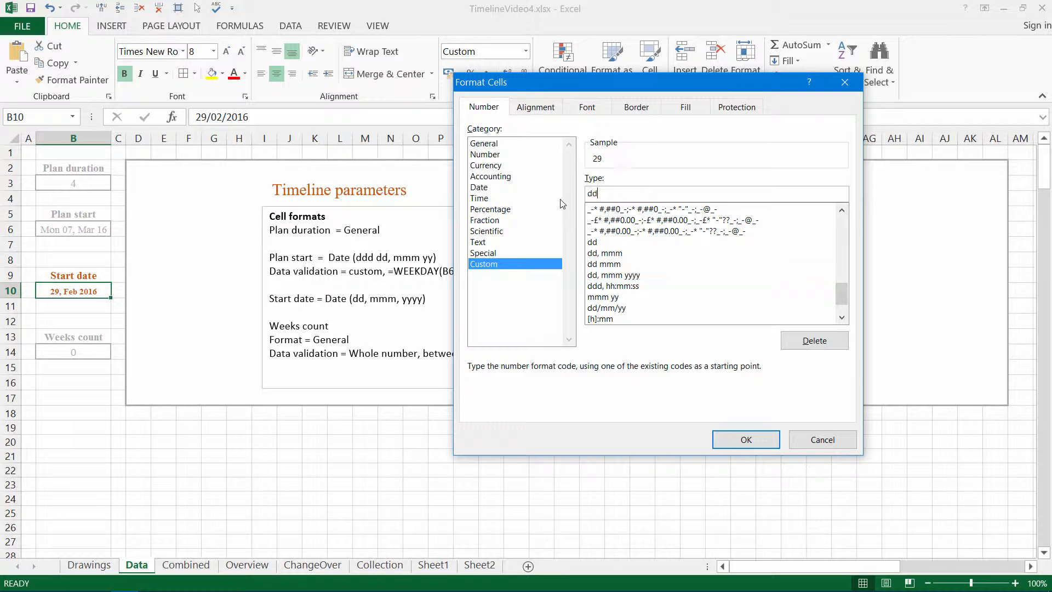
{"action": "type", "text": ", mmm yyyy"}
{"action": "key", "text": "Return"}
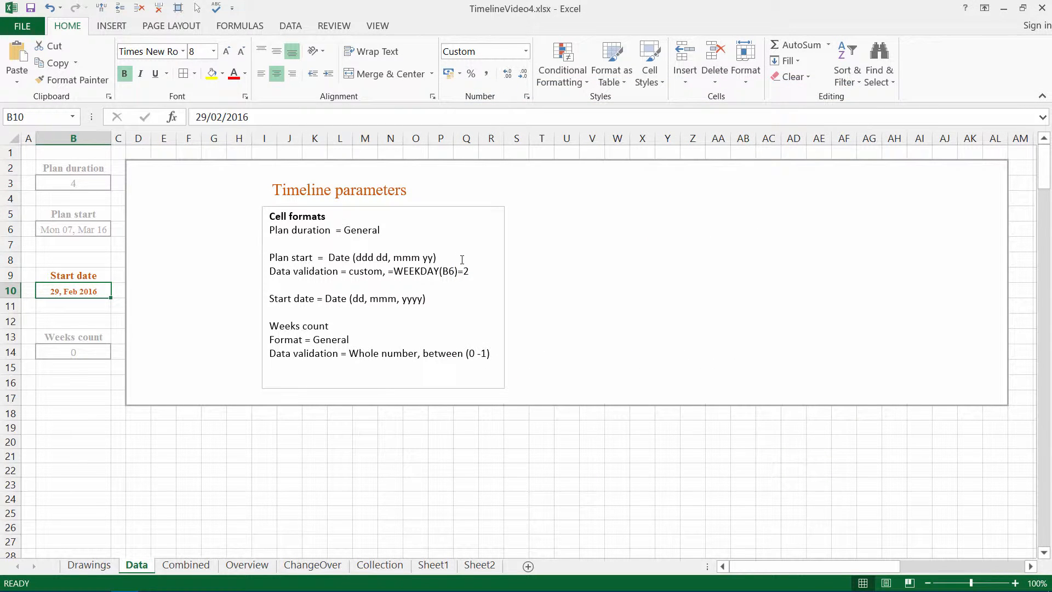
Step: Remove the comma after "mmm" in the note's Start date line so it reads "Date (dd, mmm yyyy)"
{"action": "left_click", "coordinate": [396, 297]}
{"action": "key", "text": "BackSpace"}
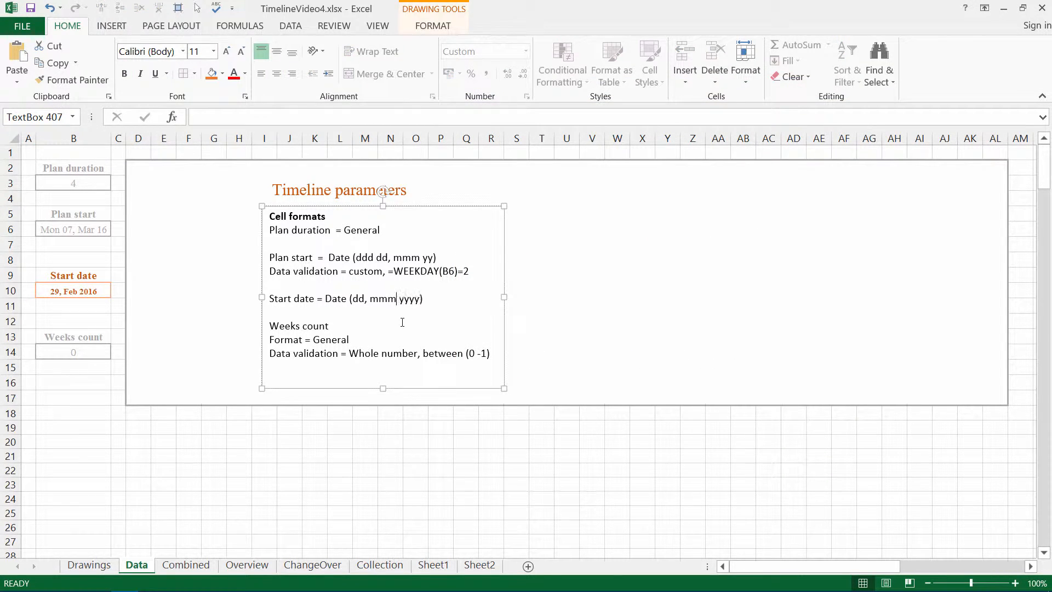
{"action": "left_click", "coordinate": [584, 301]}
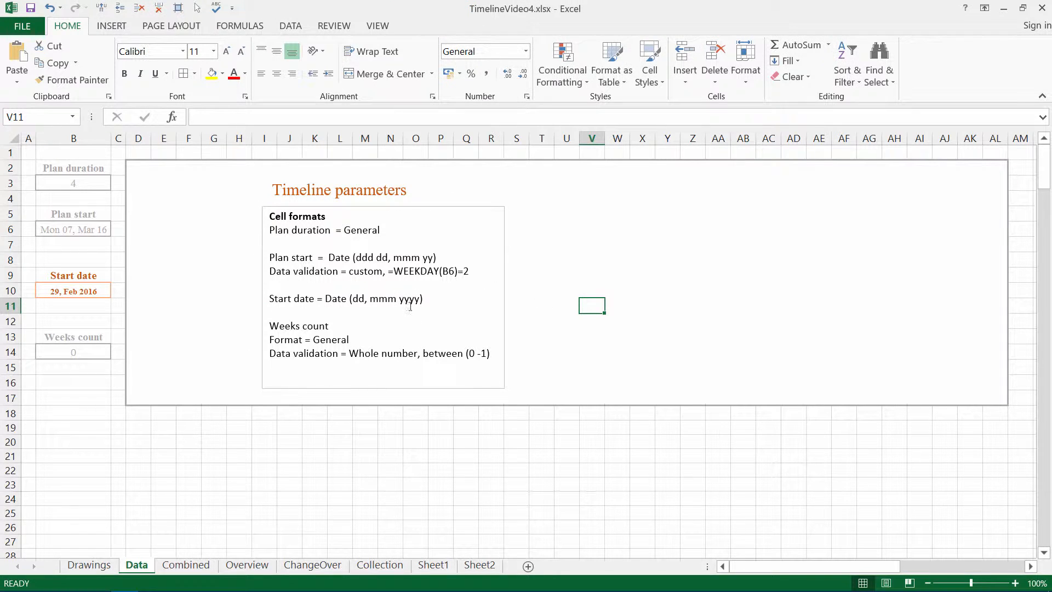
Step: Apply the General number format to the Weeks count cell B14
{"action": "left_click", "coordinate": [68, 349]}
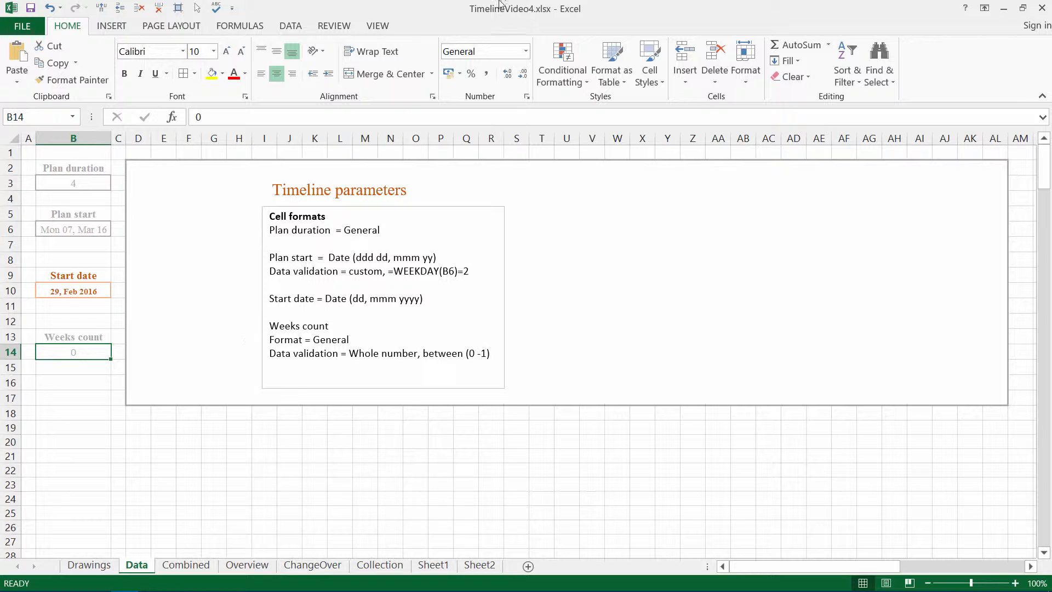
{"action": "left_click", "coordinate": [525, 51]}
{"action": "left_click", "coordinate": [504, 75]}
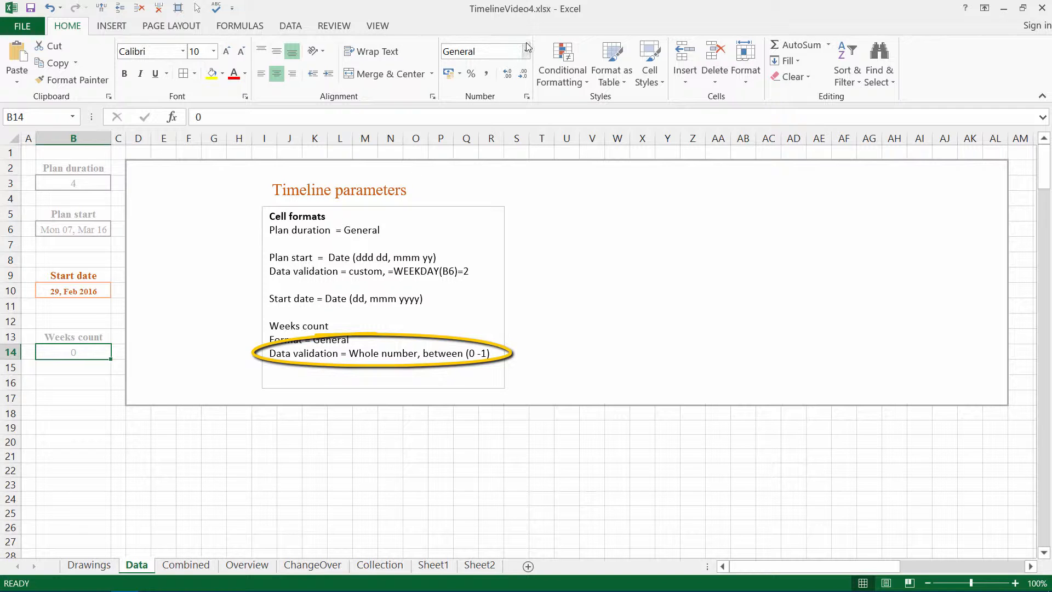
Step: Set data validation on the Weeks count cell B14 to whole numbers between 0 and 1
{"action": "left_click", "coordinate": [290, 26]}
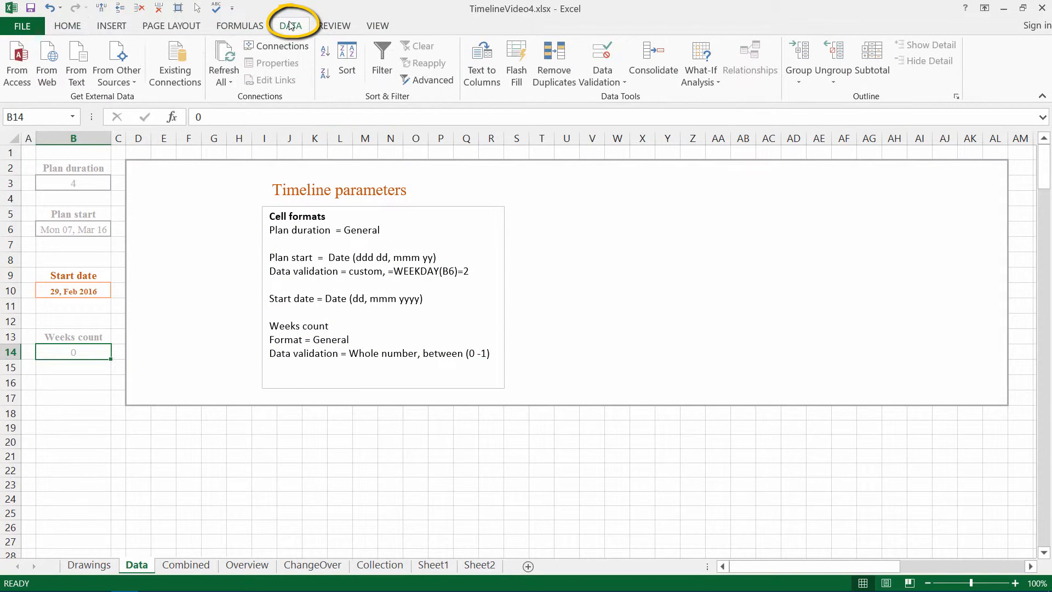
{"action": "left_click", "coordinate": [602, 55]}
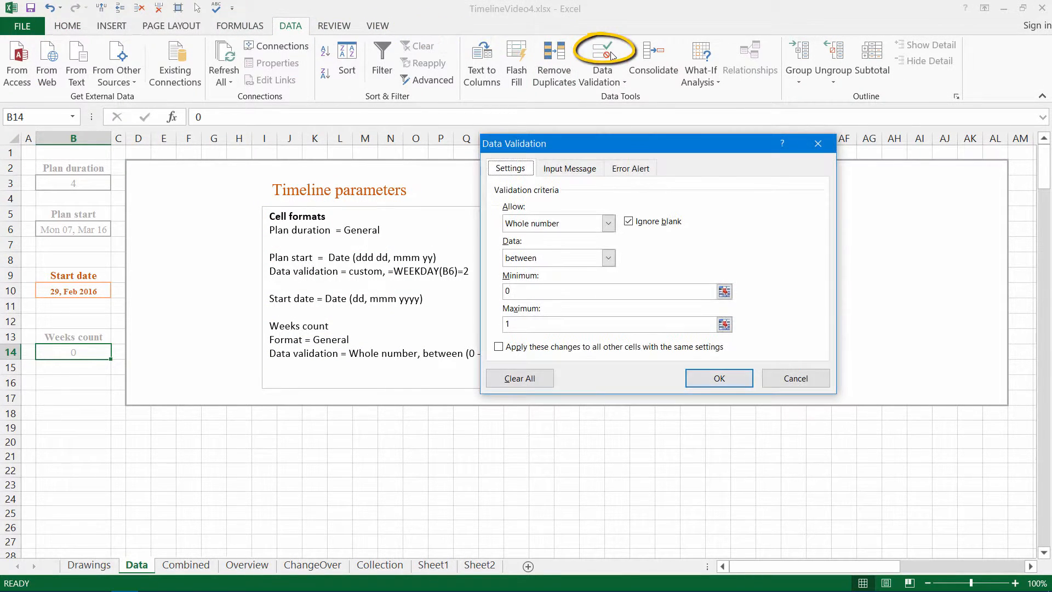
{"action": "left_click", "coordinate": [608, 223]}
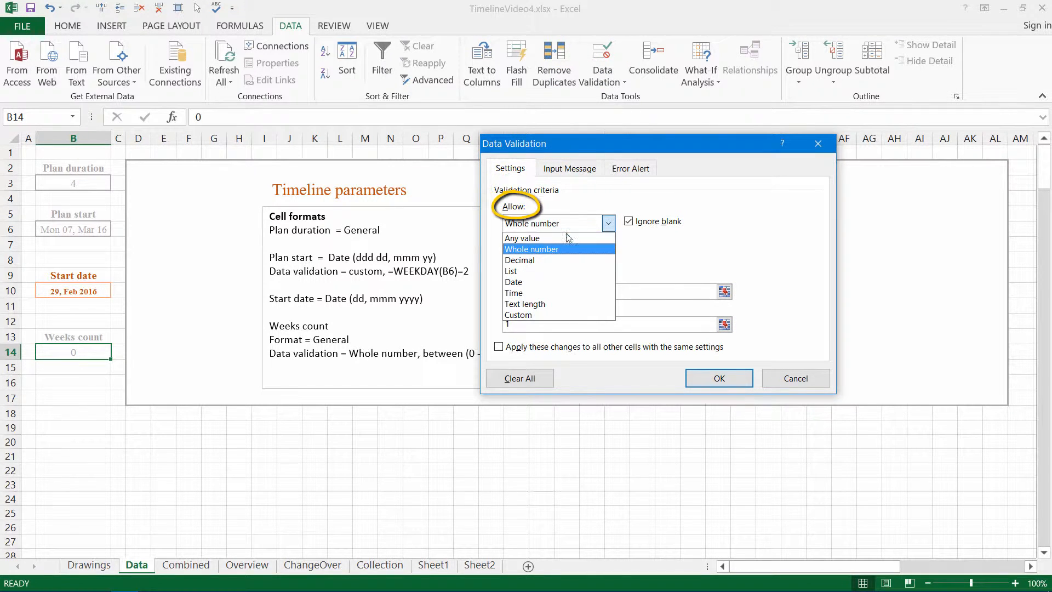
{"action": "left_click", "coordinate": [531, 250]}
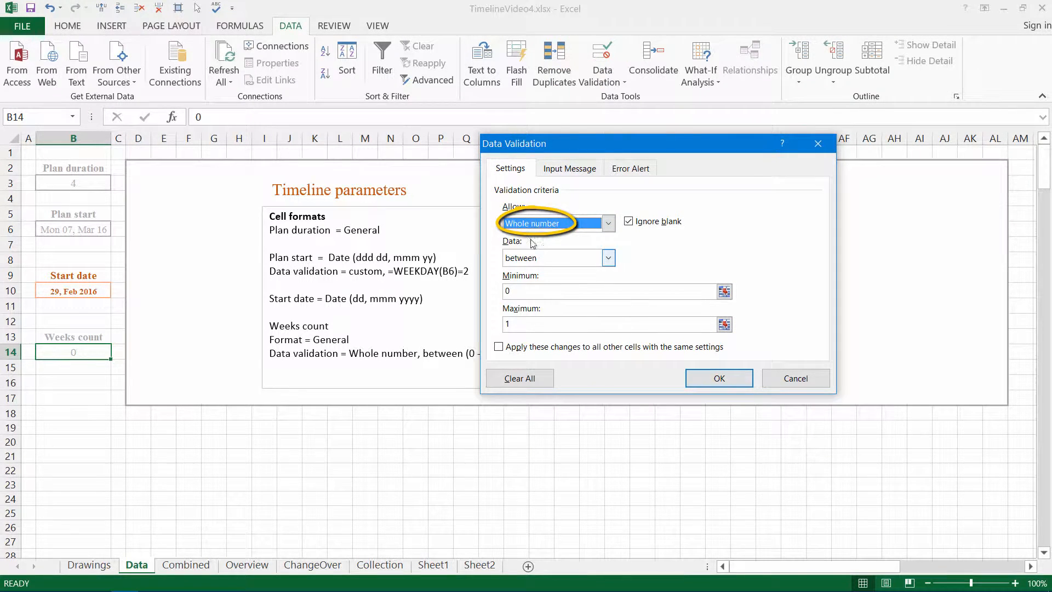
{"action": "left_click", "coordinate": [609, 259]}
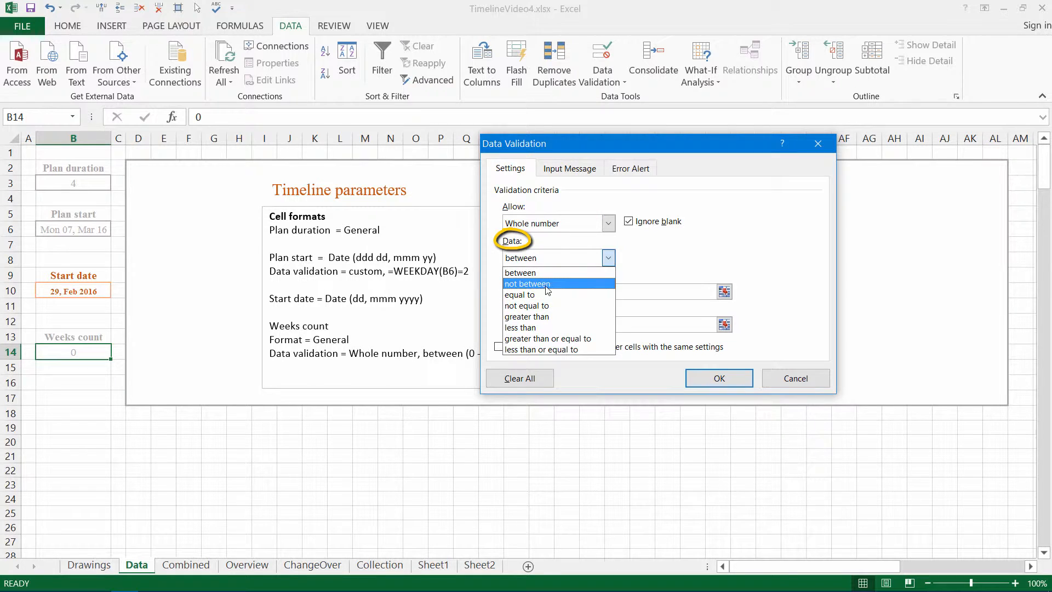
{"action": "left_click", "coordinate": [526, 273]}
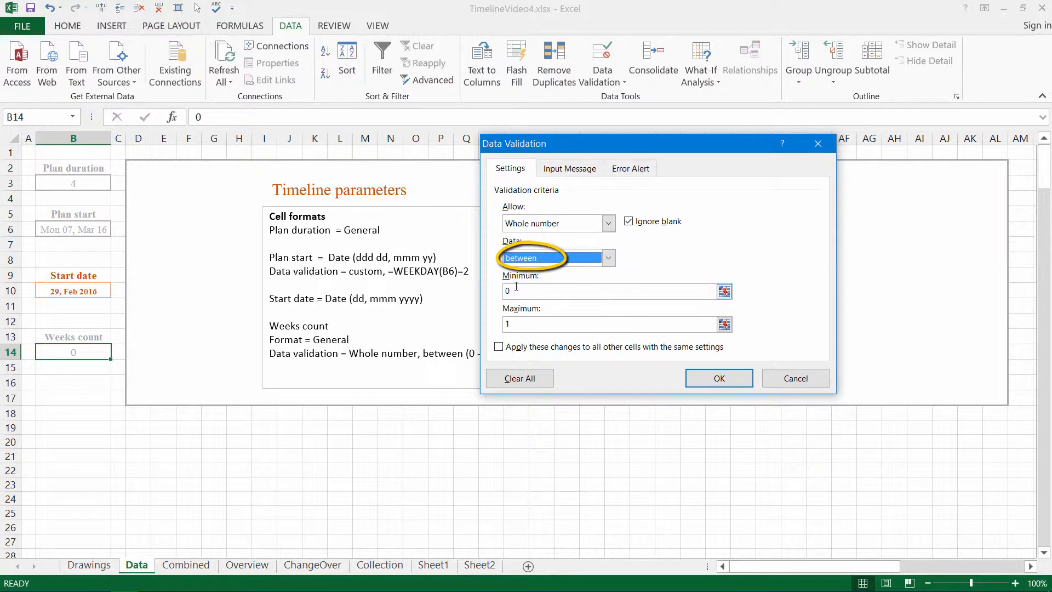
{"action": "left_click", "coordinate": [520, 293]}
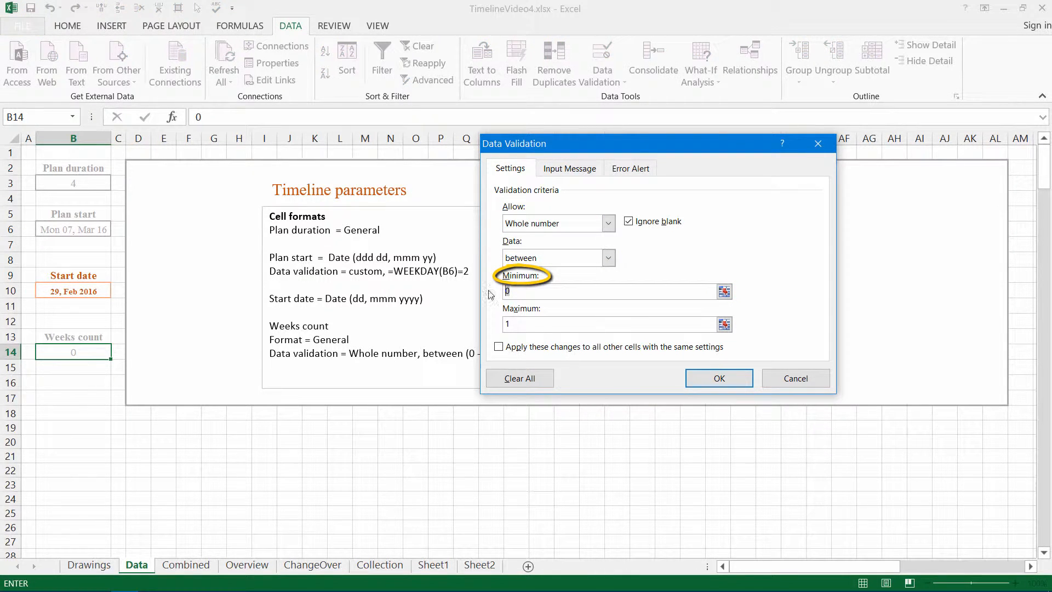
{"action": "left_click_drag", "start_coordinate": [514, 323], "coordinate": [494, 323]}
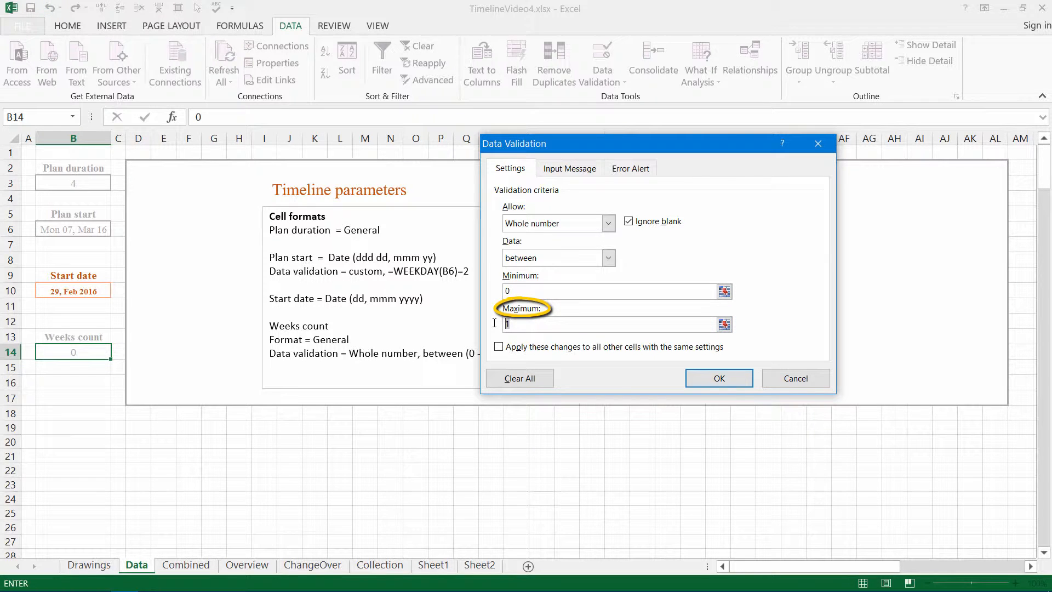
{"action": "left_click", "coordinate": [716, 378]}
Step: Delete the "Timeline parameters" heading and the cell formats note from the display area
{"action": "left_click_drag", "start_coordinate": [233, 176], "coordinate": [547, 403]}
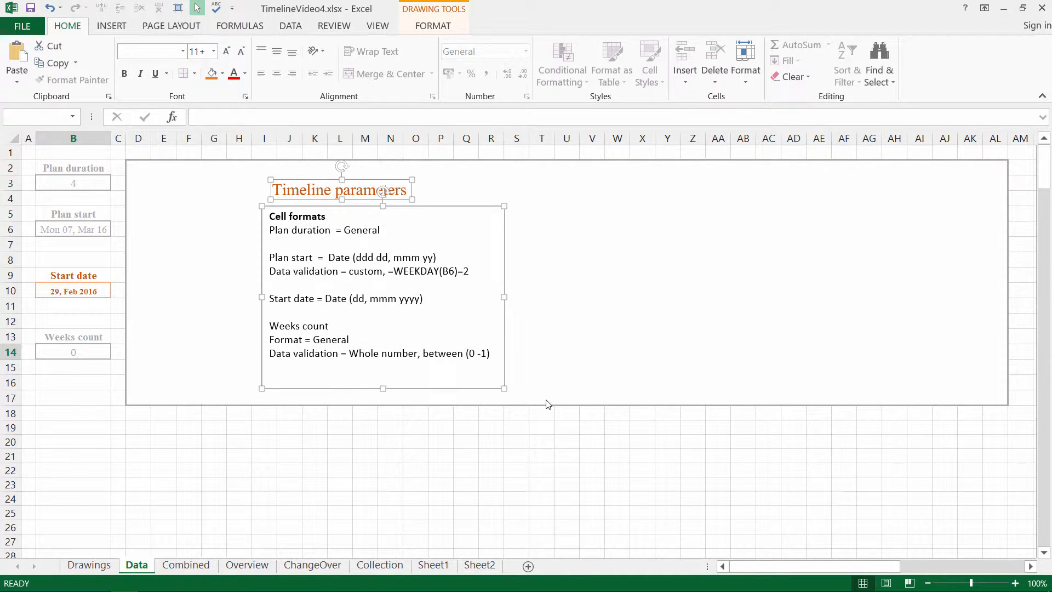
{"action": "key", "text": "Delete"}
{"action": "key", "text": "Escape"}
Step: Copy the four-week timeline with its date markers from rows 116 to 119 of the Data sheet and paste it below the display area
{"action": "key", "text": "ctrl+Home"}
{"action": "key", "text": "Page_Down"}
{"action": "key", "text": "Page_Down"}
{"action": "key", "text": "Page_Down"}
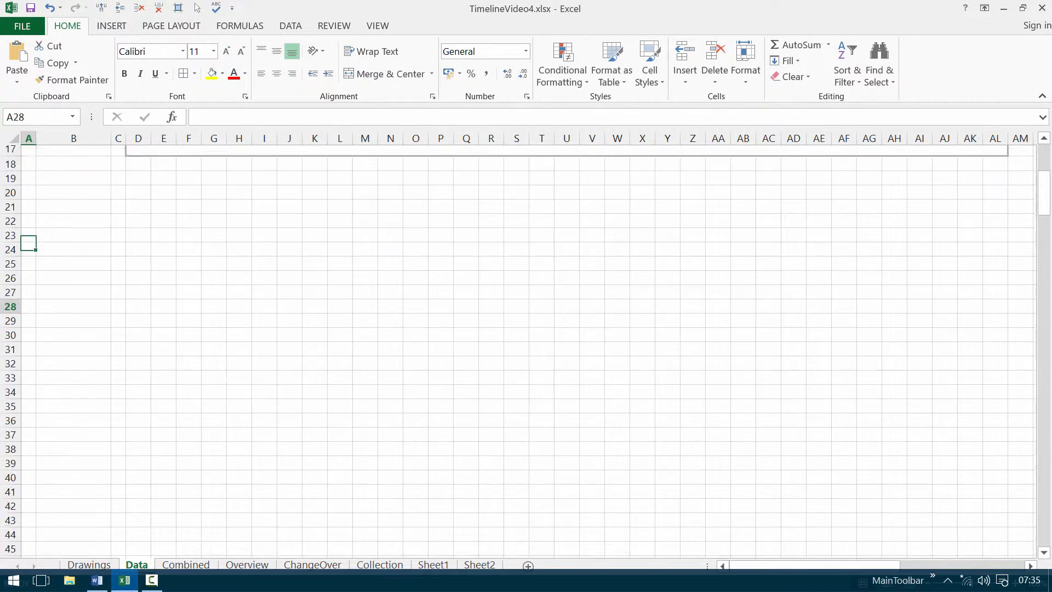
{"action": "key", "text": "Page_Down"}
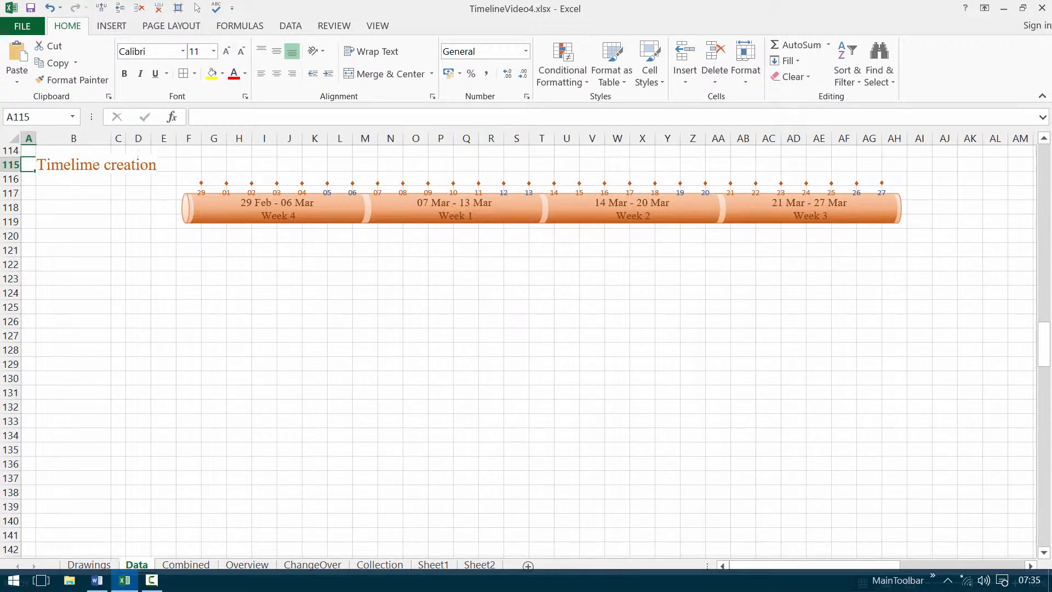
{"action": "left_click", "coordinate": [197, 7]}
{"action": "mouse_move", "coordinate": [173, 154]}
{"action": "left_mouse_down"}
{"action": "mouse_move", "coordinate": [730, 261]}
{"action": "mouse_move", "coordinate": [943, 267]}
{"action": "left_mouse_up"}
{"action": "scroll", "coordinate": [869, 324], "scroll_direction": "up", "scroll_amount": 20}
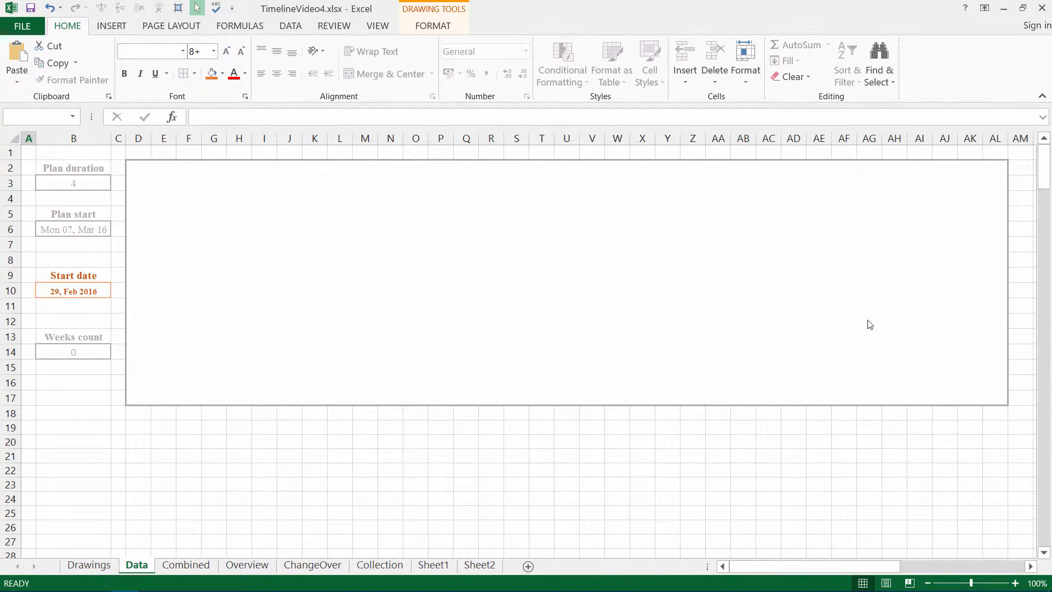
{"action": "left_click", "coordinate": [209, 474]}
{"action": "key", "text": "ctrl+v"}
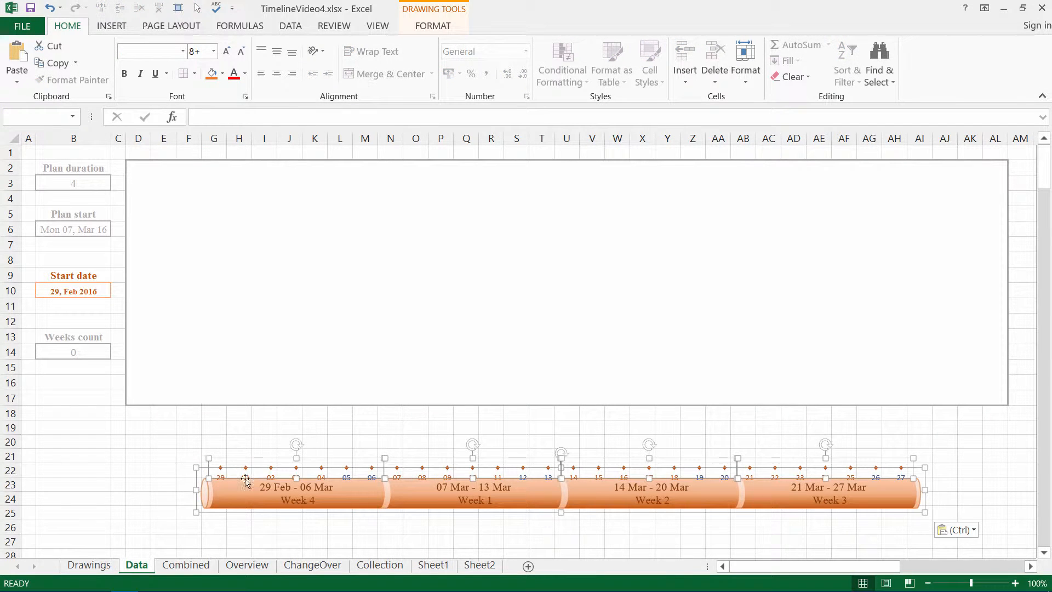
Step: Nudge the pasted timeline right until its date markers line up with the column borders, starting with 29 on the border between G and H
{"action": "left_click", "coordinate": [1035, 583]}
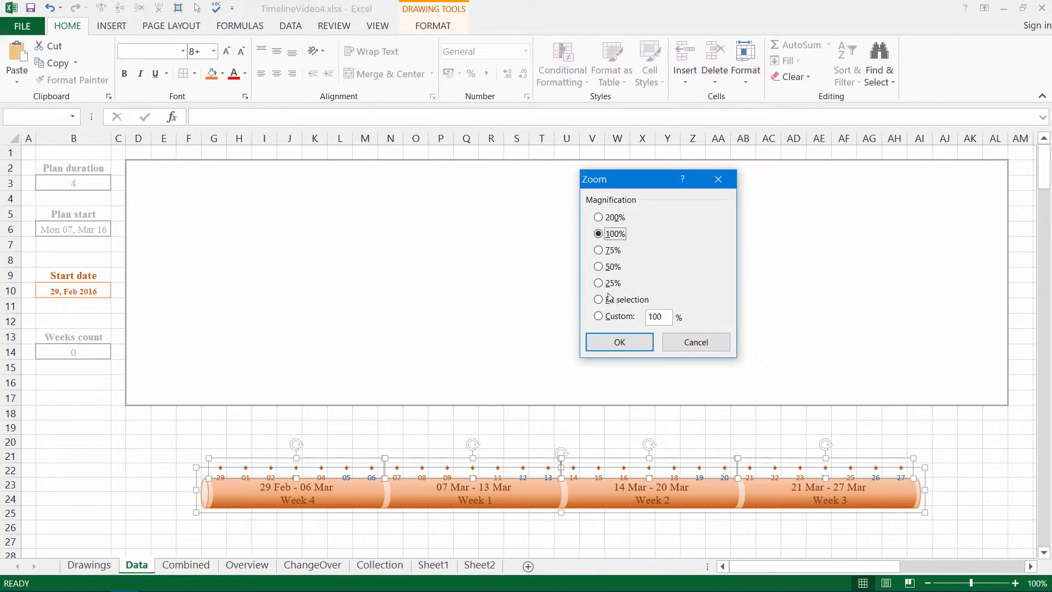
{"action": "left_click", "coordinate": [599, 218]}
{"action": "left_click", "coordinate": [620, 341]}
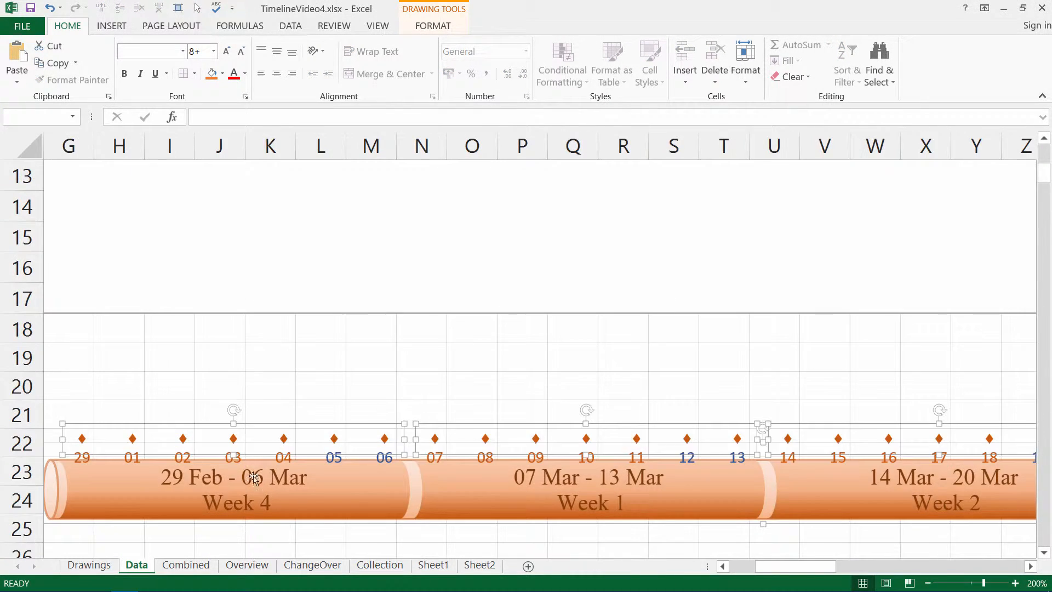
{"action": "left_click_drag", "start_coordinate": [778, 566], "coordinate": [736, 577]}
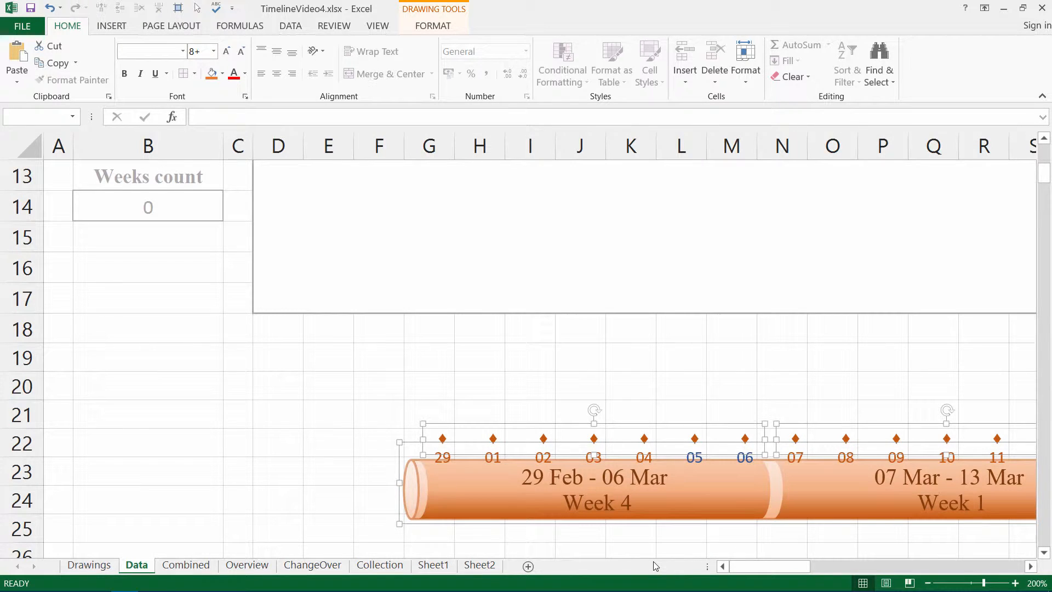
{"action": "key", "text": "Right"}
{"action": "key", "text": "Right"}
{"action": "key", "text": "Right"}
{"action": "key", "text": "Right"}
{"action": "key", "text": "Right"}
{"action": "key", "text": "Right"}
{"action": "key", "text": "Right"}
{"action": "key", "text": "Right"}
{"action": "key", "text": "Right"}
{"action": "key", "text": "Right"}
{"action": "key", "text": "Right"}
{"action": "key", "text": "Right"}
{"action": "key", "text": "Right"}
{"action": "key", "text": "Right"}
{"action": "key", "text": "Right"}
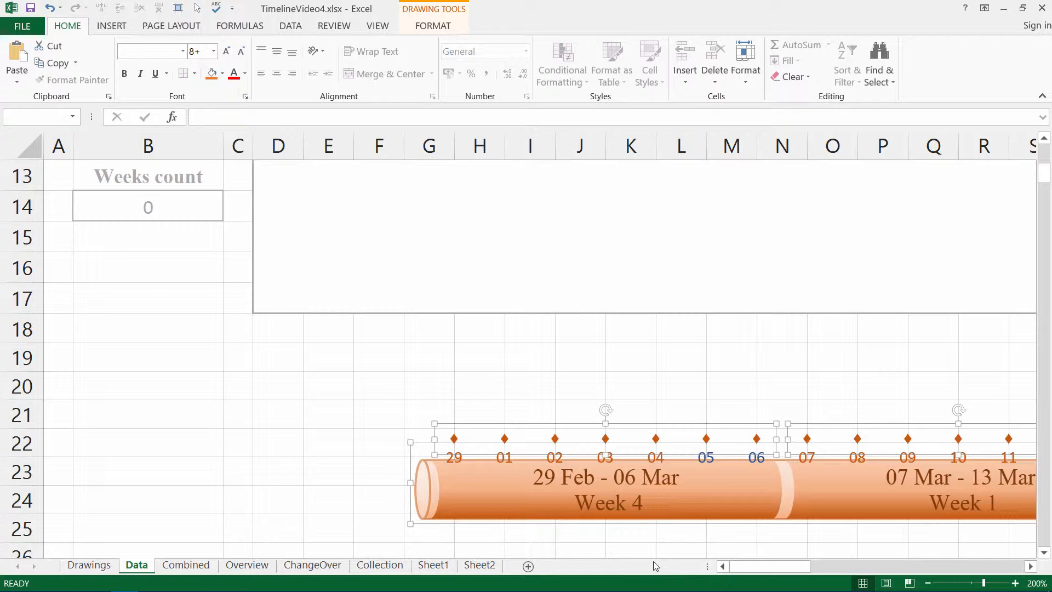
{"action": "left_click", "coordinate": [1037, 583]}
{"action": "left_click", "coordinate": [599, 233]}
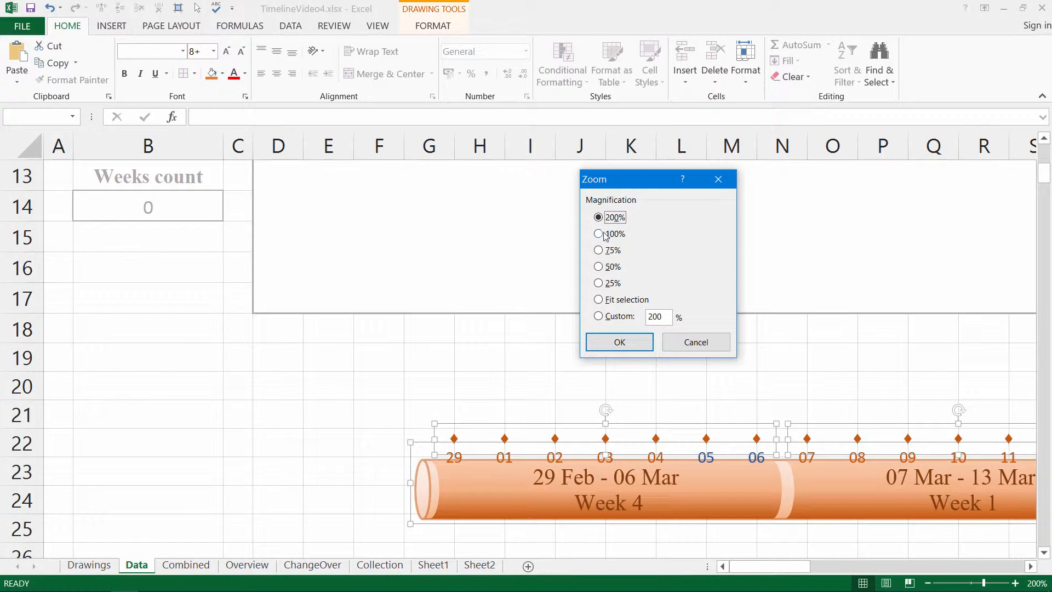
{"action": "left_click", "coordinate": [618, 342]}
{"action": "scroll", "coordinate": [474, 348], "scroll_direction": "up", "scroll_amount": 4}
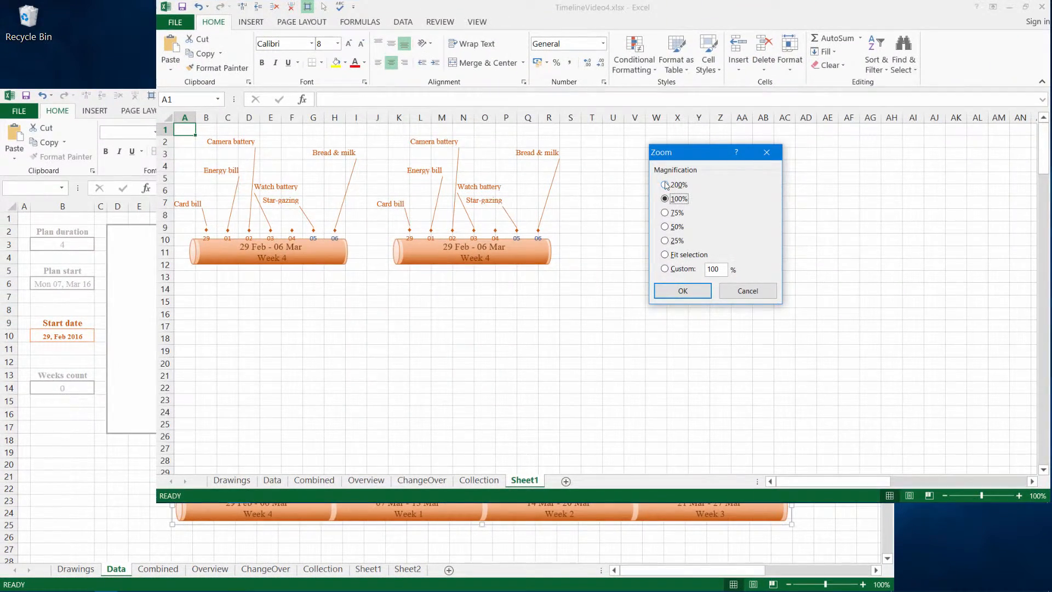
Step: Turn on Snap to Grid for the drawing objects on Sheet1, working from the second timeline's "Bread & milk" label
{"action": "left_click", "coordinate": [665, 185]}
{"action": "left_click", "coordinate": [682, 294]}
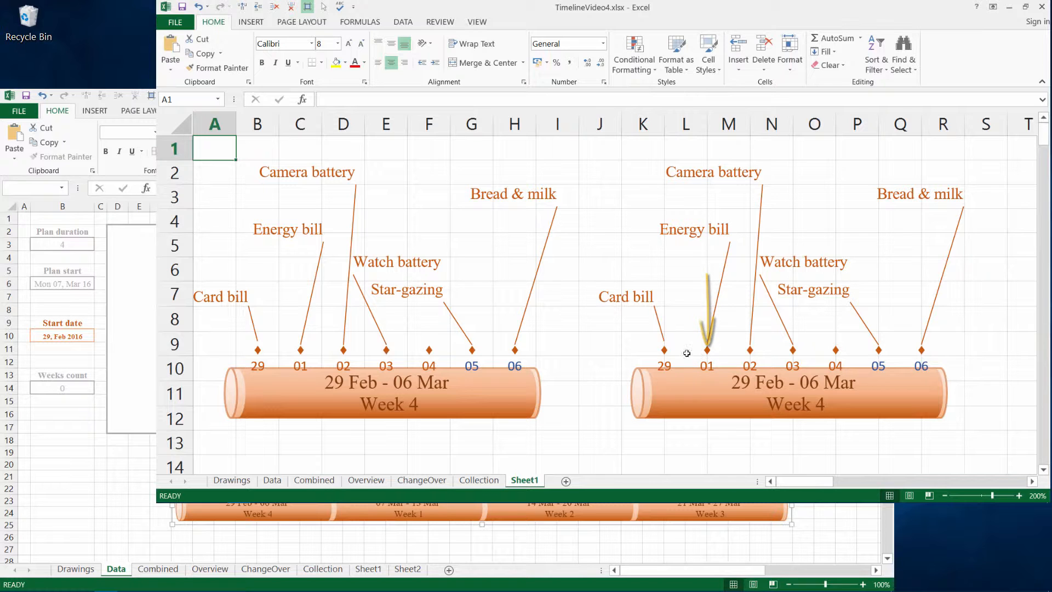
{"action": "left_click", "coordinate": [215, 148]}
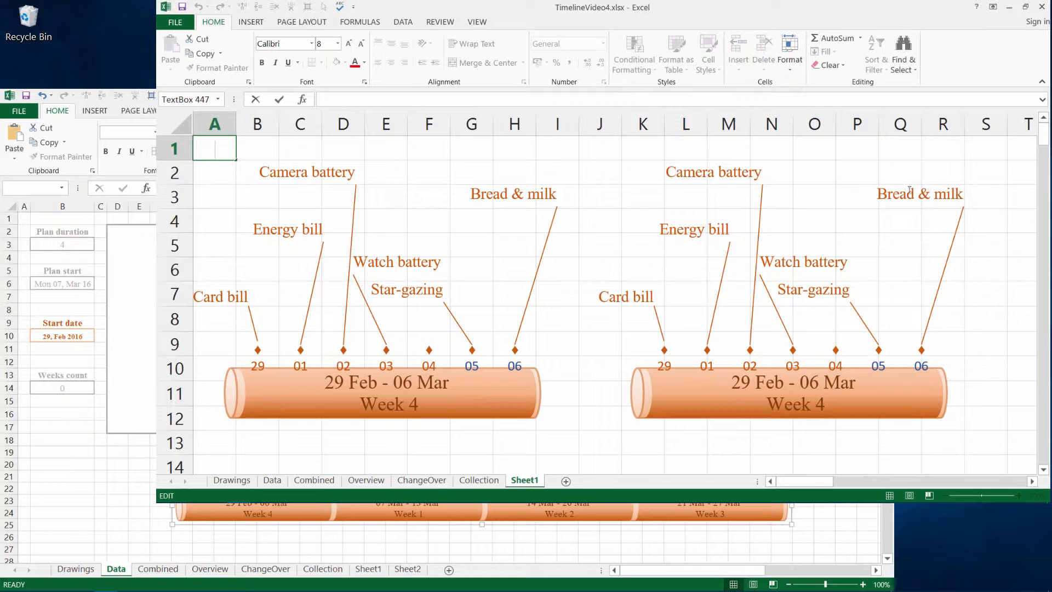
{"action": "left_click", "coordinate": [889, 186]}
{"action": "left_click", "coordinate": [889, 187]}
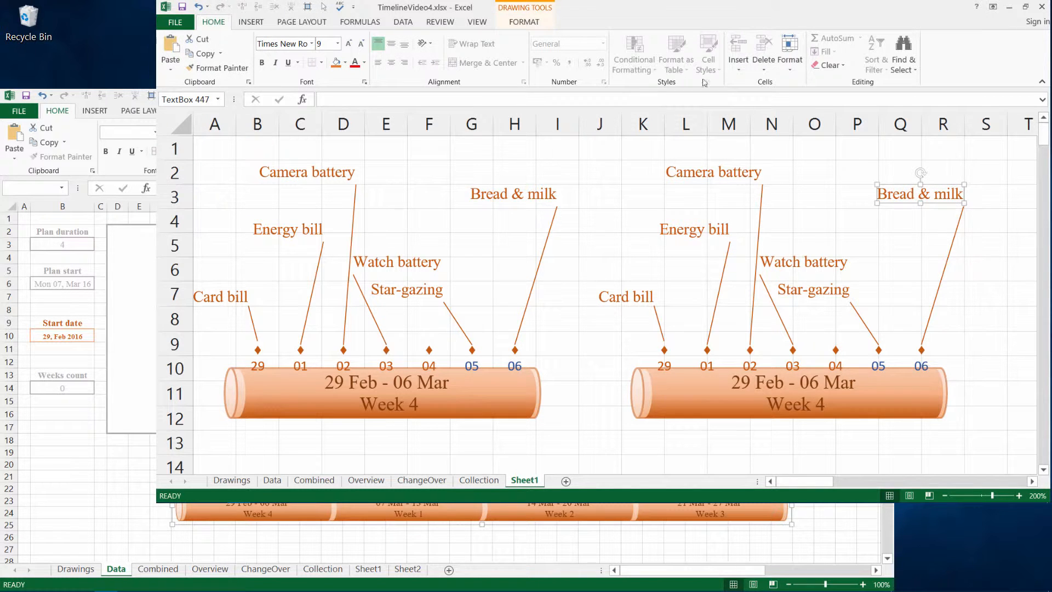
{"action": "left_click", "coordinate": [524, 22]}
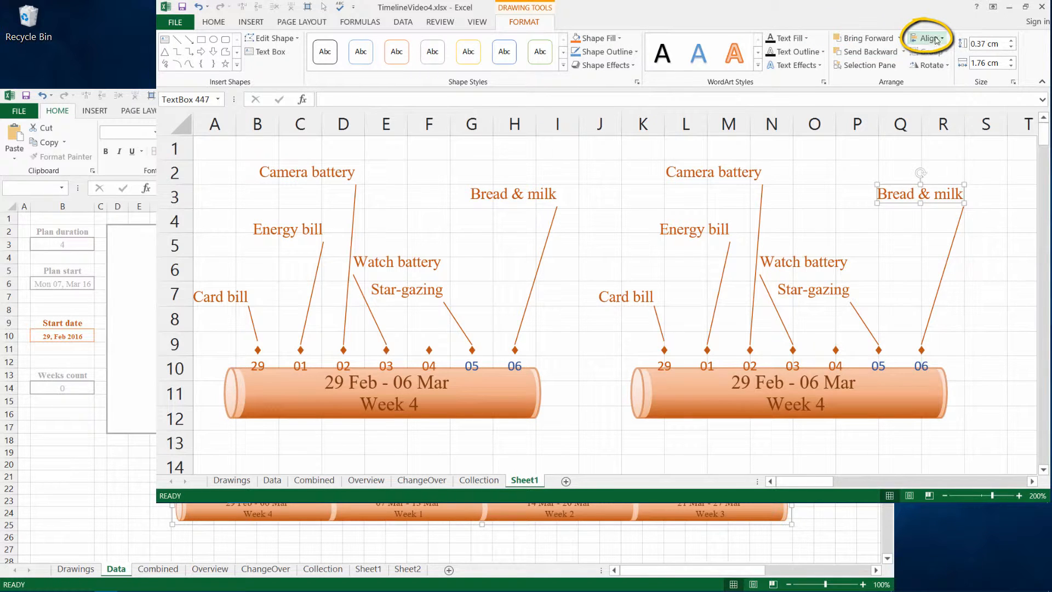
{"action": "left_click", "coordinate": [931, 38]}
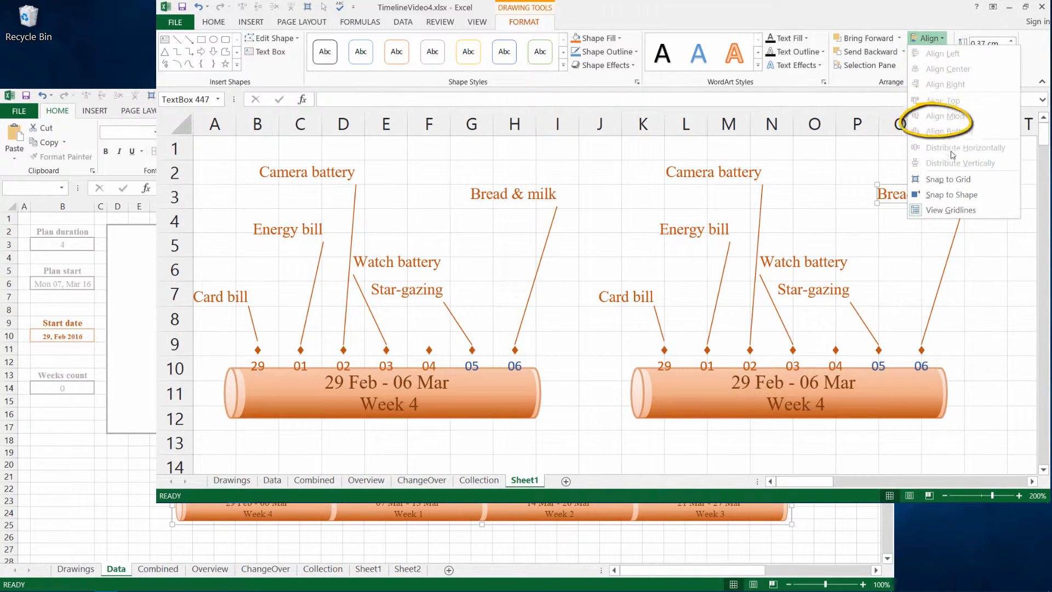
{"action": "left_click", "coordinate": [950, 182]}
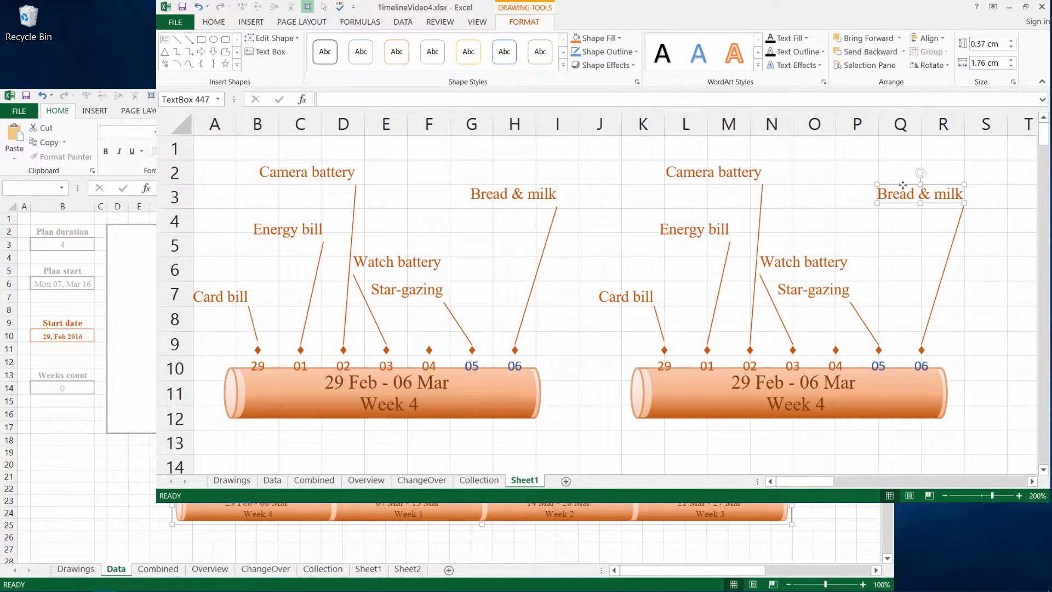
Step: Shift the second timeline's "Bread & milk", "Star-gazing" and "Watch battery" labels sideways until their connectors stand vertical above 06, 05 and 03
{"action": "key", "text": "Left"}
{"action": "left_click", "coordinate": [803, 291]}
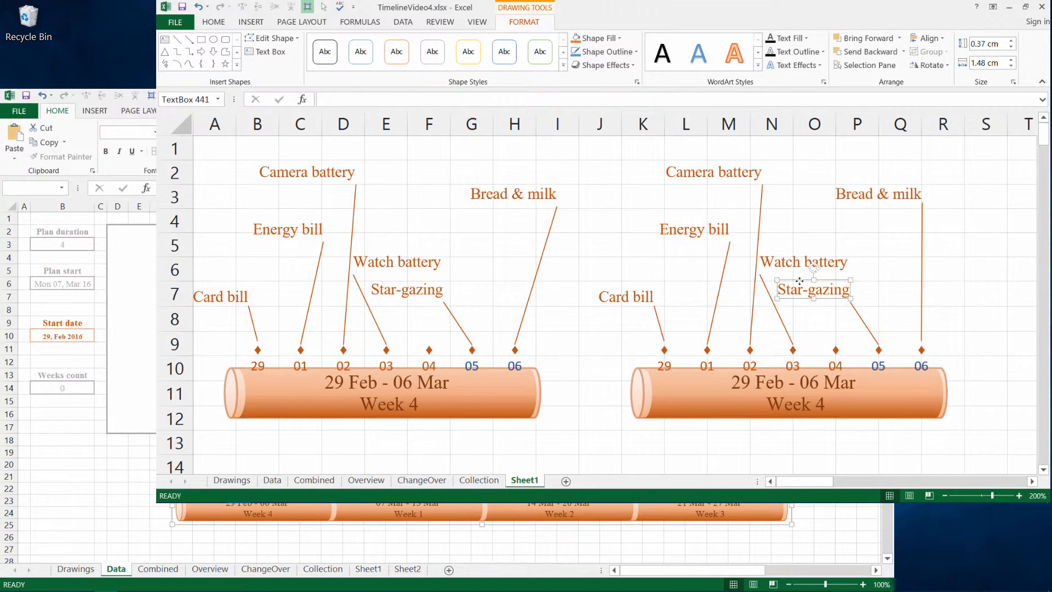
{"action": "left_click_drag", "start_coordinate": [800, 281], "coordinate": [828, 281]}
{"action": "left_click", "coordinate": [779, 251]}
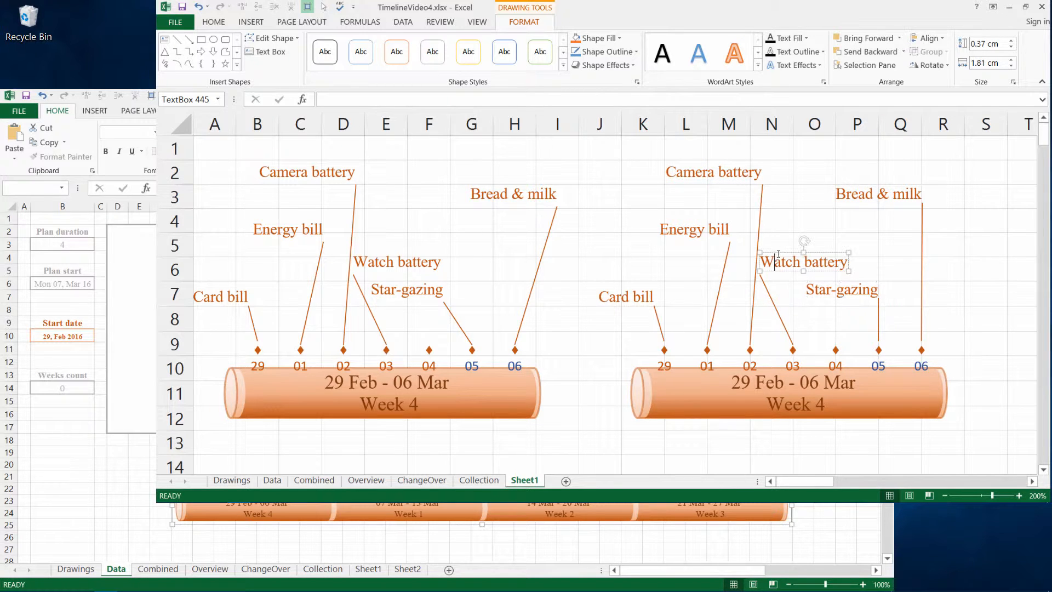
{"action": "key", "text": "Right"}
{"action": "key", "text": "Right"}
{"action": "key", "text": "Left"}
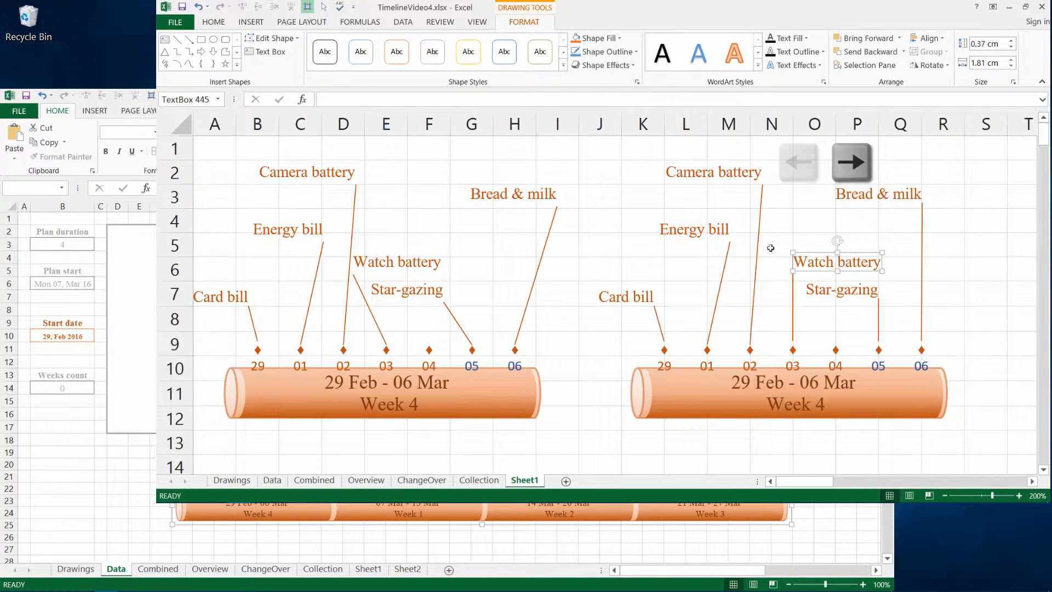
Step: Shift the second timeline's "Camera battery", "Energy bill" and "Card bill" labels sideways until their connectors stand vertical above 02, 01 and 29
{"action": "left_click", "coordinate": [692, 170]}
{"action": "key", "text": "Left"}
{"action": "key", "text": "Left"}
{"action": "key", "text": "Left"}
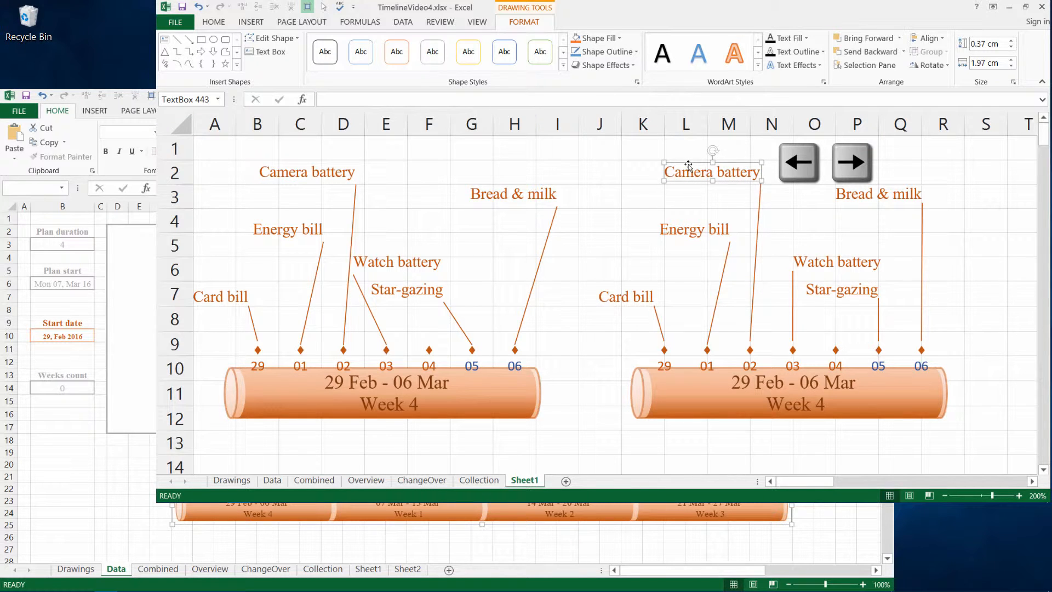
{"action": "left_click", "coordinate": [675, 223]}
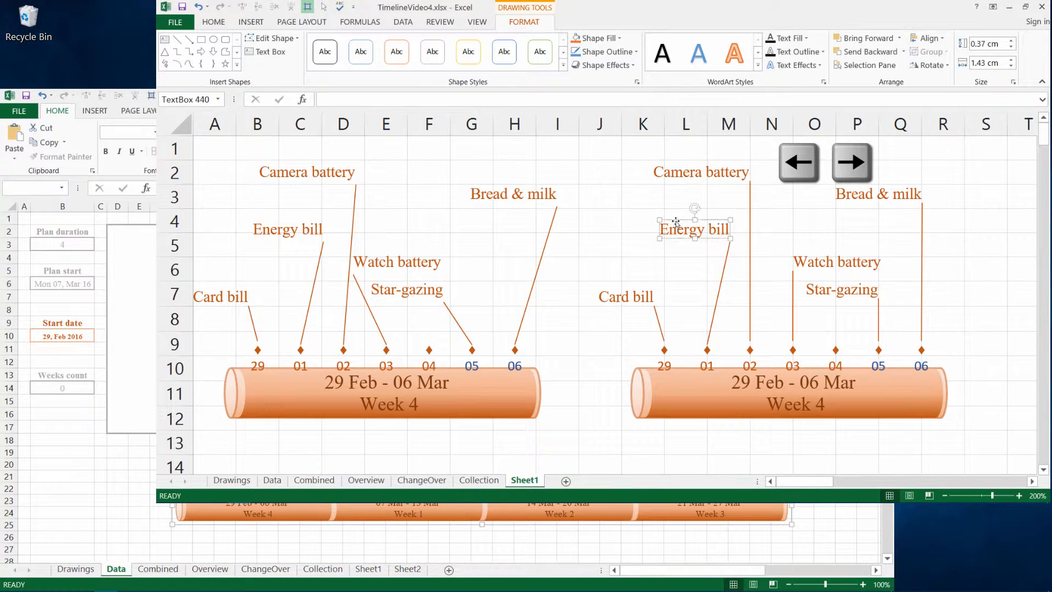
{"action": "key", "text": "Left"}
{"action": "key", "text": "Left"}
{"action": "key", "text": "Left"}
{"action": "key", "text": "Left"}
{"action": "key", "text": "Left"}
{"action": "left_click", "coordinate": [625, 297]}
{"action": "left_click", "coordinate": [615, 288]}
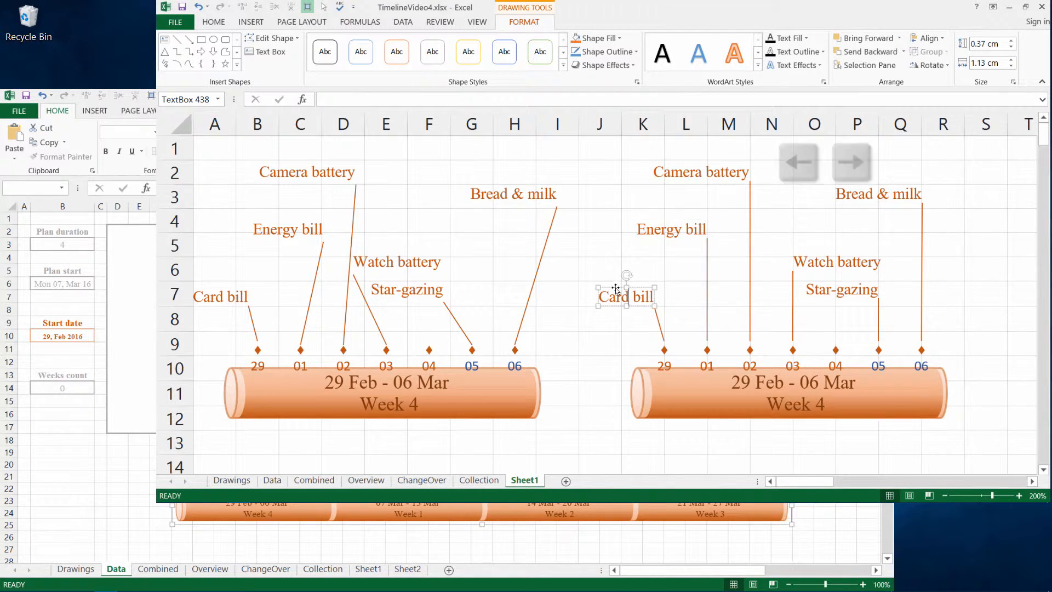
{"action": "key", "text": "Right"}
Step: Try to straighten the first timeline's "Bread & milk" connector by shifting its label left and right on the grid
{"action": "left_click", "coordinate": [493, 186]}
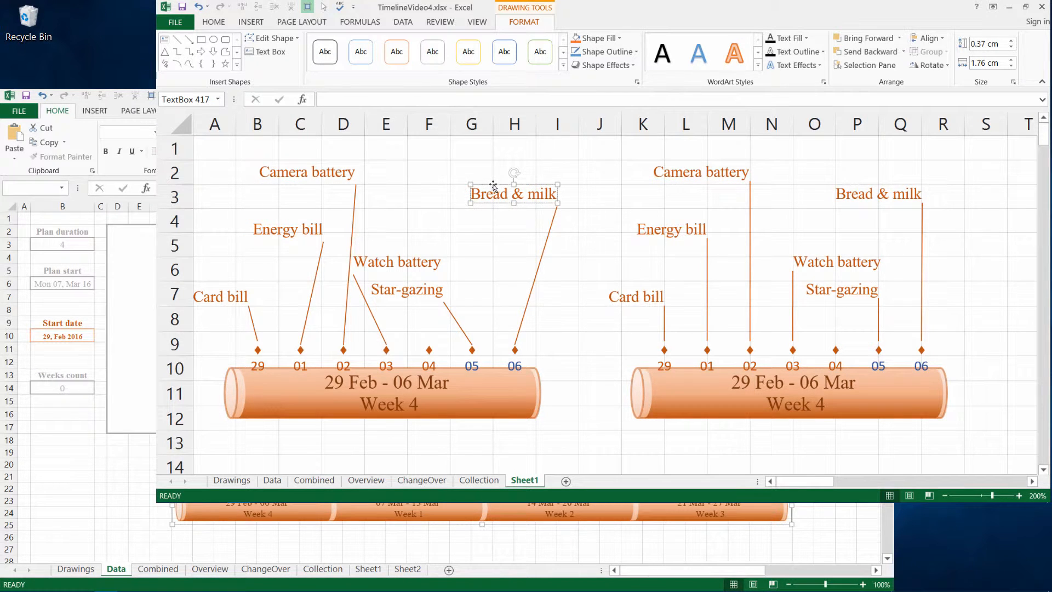
{"action": "key", "text": "Left"}
{"action": "key", "text": "Left"}
{"action": "key", "text": "Left"}
{"action": "key", "text": "Left"}
{"action": "key", "text": "Left"}
{"action": "key", "text": "Left"}
{"action": "key", "text": "Left"}
{"action": "key", "text": "Left"}
{"action": "key", "text": "Left"}
{"action": "key", "text": "Left"}
{"action": "key", "text": "Left"}
{"action": "key", "text": "Left"}
{"action": "key", "text": "Left"}
{"action": "key", "text": "Left"}
{"action": "key", "text": "Right"}
{"action": "key", "text": "Right"}
{"action": "key", "text": "Right"}
{"action": "key", "text": "Right"}
{"action": "key", "text": "Right"}
{"action": "key", "text": "Right"}
{"action": "key", "text": "Right"}
{"action": "key", "text": "Right"}
{"action": "key", "text": "Right"}
{"action": "key", "text": "Right"}
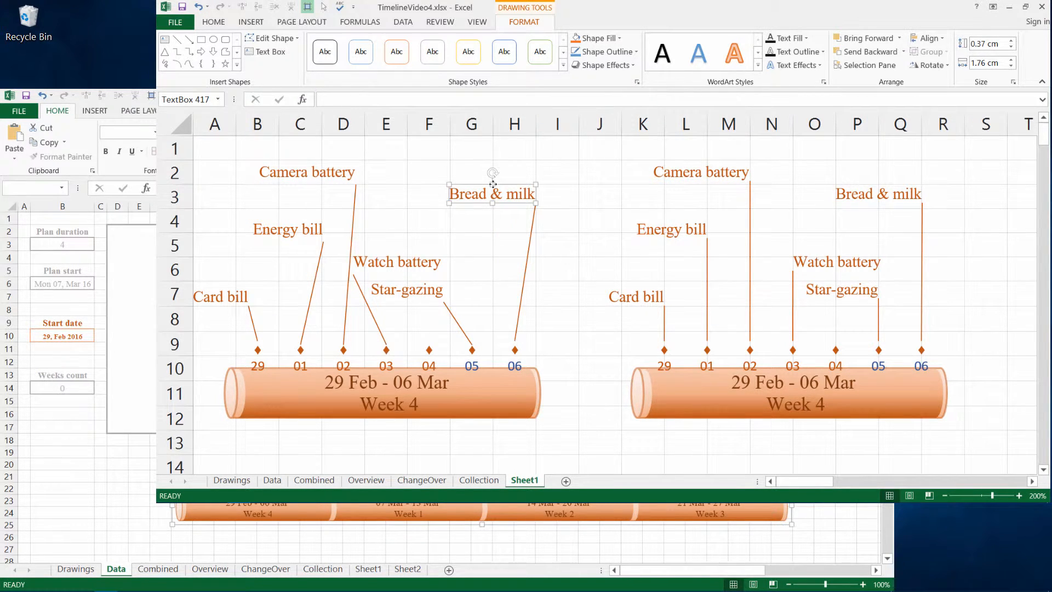
Step: Try to straighten the first timeline's "Star-gazing" and "Watch battery" connectors by shifting their labels sideways
{"action": "left_click", "coordinate": [392, 282]}
{"action": "key", "text": "Right"}
{"action": "key", "text": "Right"}
{"action": "key", "text": "Right"}
{"action": "key", "text": "Right"}
{"action": "key", "text": "Right"}
{"action": "key", "text": "Right"}
{"action": "key", "text": "Right"}
{"action": "key", "text": "Right"}
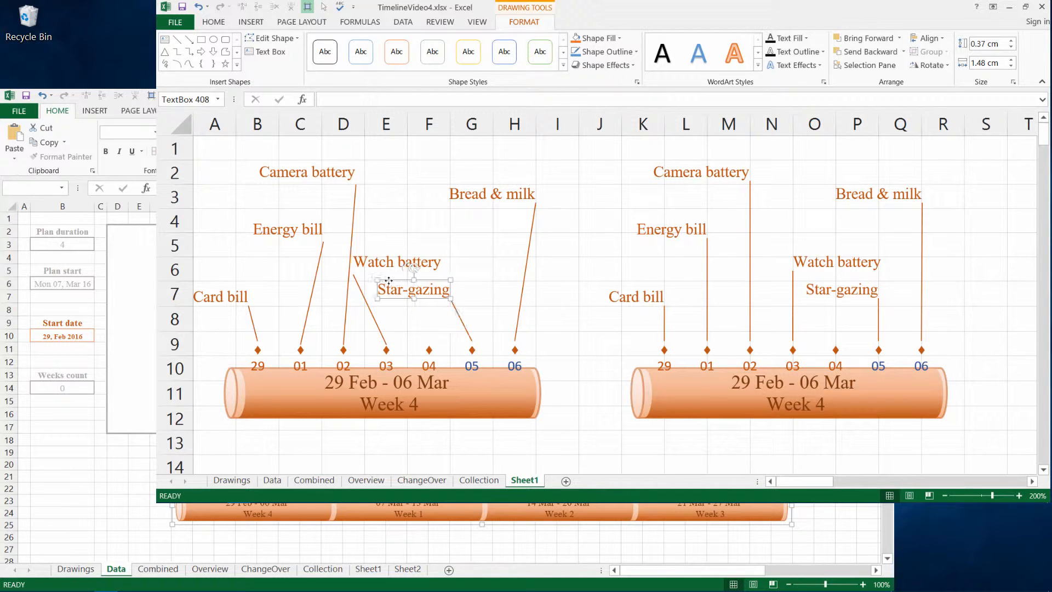
{"action": "left_click", "coordinate": [372, 250]}
{"action": "left_click", "coordinate": [372, 254]}
{"action": "key", "text": "Right"}
{"action": "key", "text": "Right"}
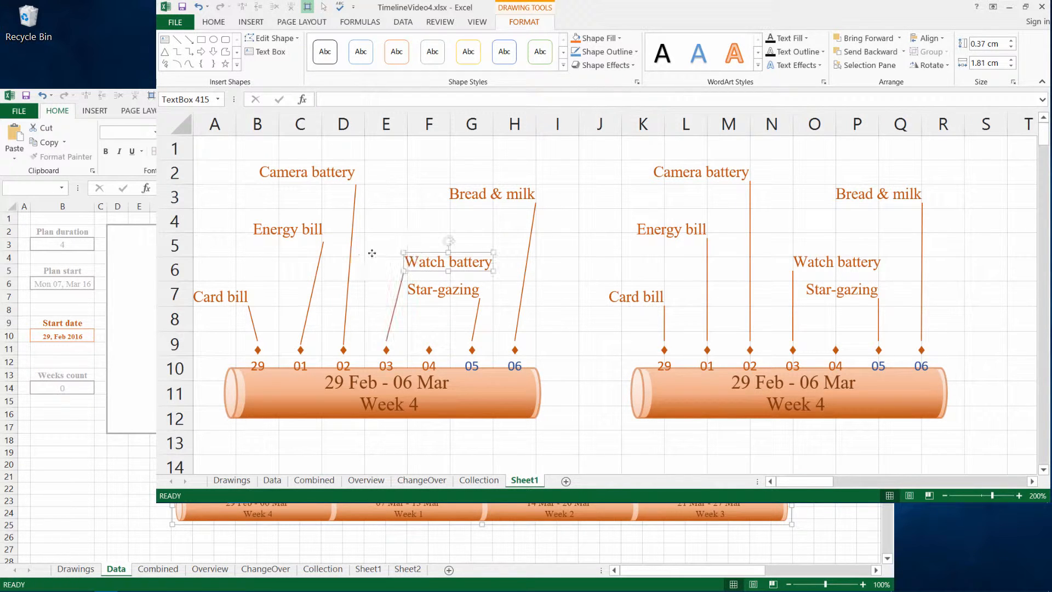
{"action": "key", "text": "Left"}
Step: Try to straighten the first timeline's "Camera battery" connector above 02 by shifting its label left and right
{"action": "left_click", "coordinate": [281, 171]}
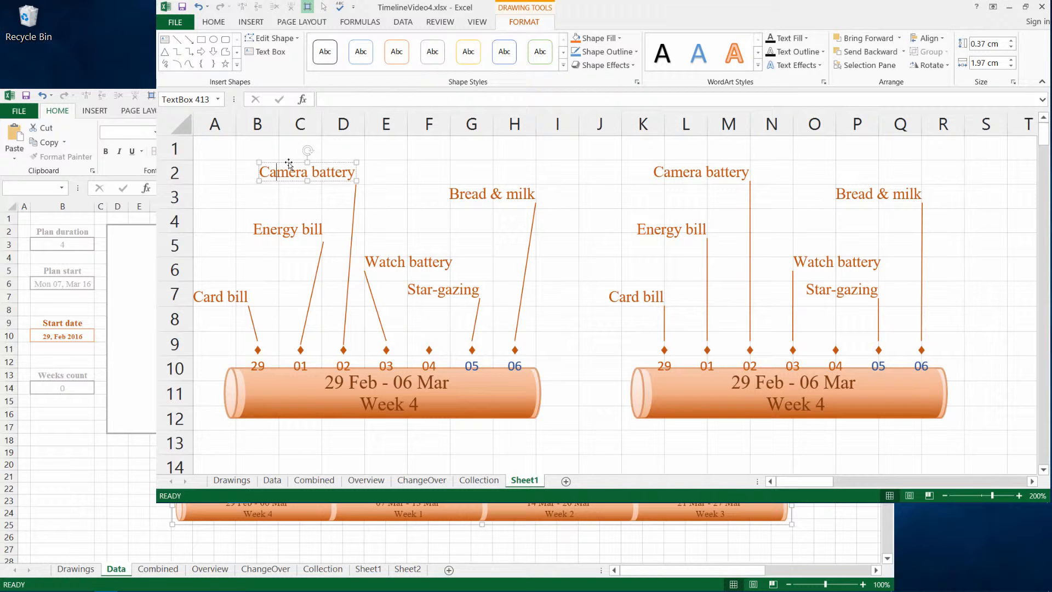
{"action": "left_click", "coordinate": [288, 162]}
{"action": "key", "text": "Right"}
{"action": "key", "text": "Left"}
{"action": "key", "text": "Left"}
{"action": "key", "text": "Right"}
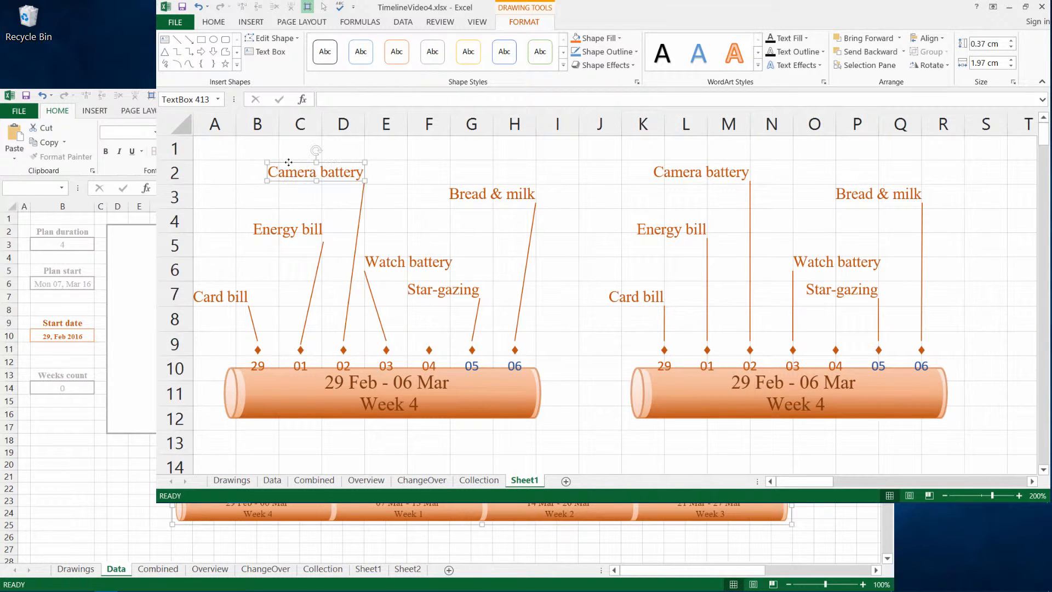
{"action": "key", "text": "Left"}
{"action": "key", "text": "Right"}
Step: Try to straighten the first timeline's "Energy bill" connector above 01 by shifting its label left and right
{"action": "left_click", "coordinate": [268, 220]}
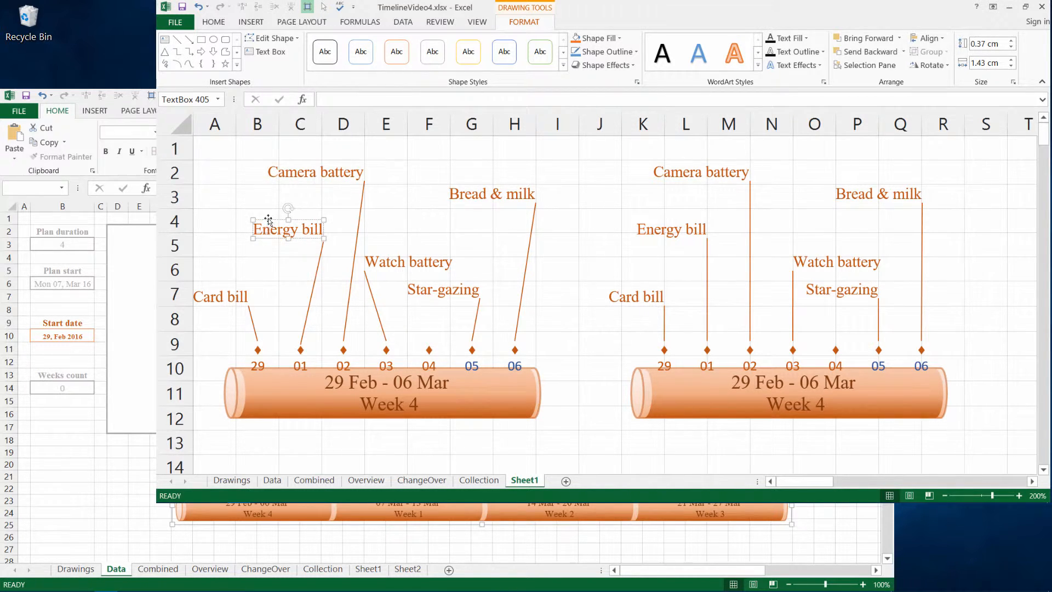
{"action": "key", "text": "Left"}
{"action": "key", "text": "Left"}
{"action": "key", "text": "Left"}
{"action": "key", "text": "Right"}
{"action": "key", "text": "Right"}
{"action": "key", "text": "Right"}
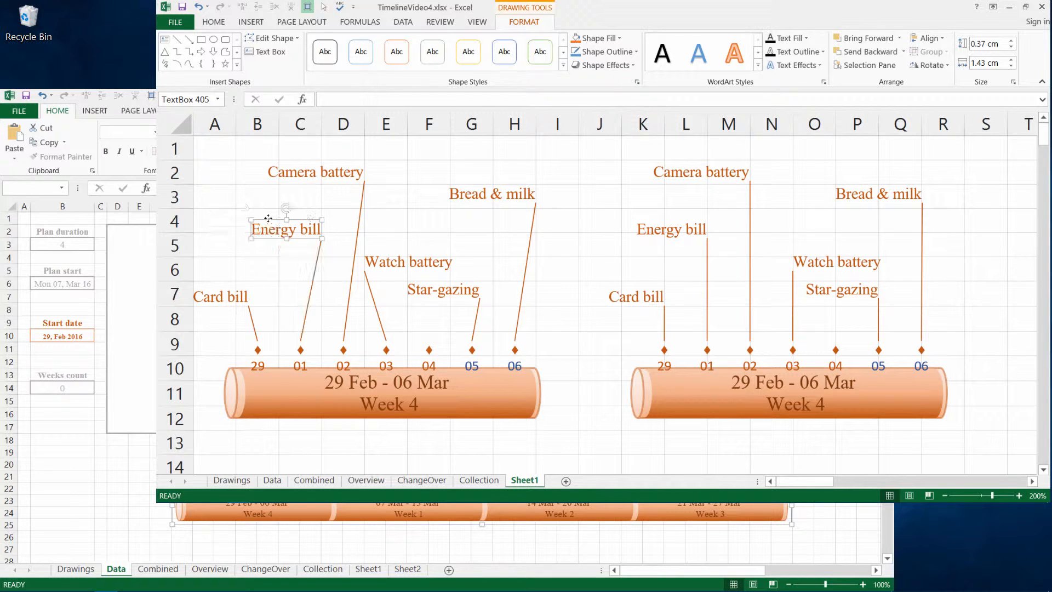
{"action": "key", "text": "Left"}
{"action": "left_click", "coordinate": [209, 288]}
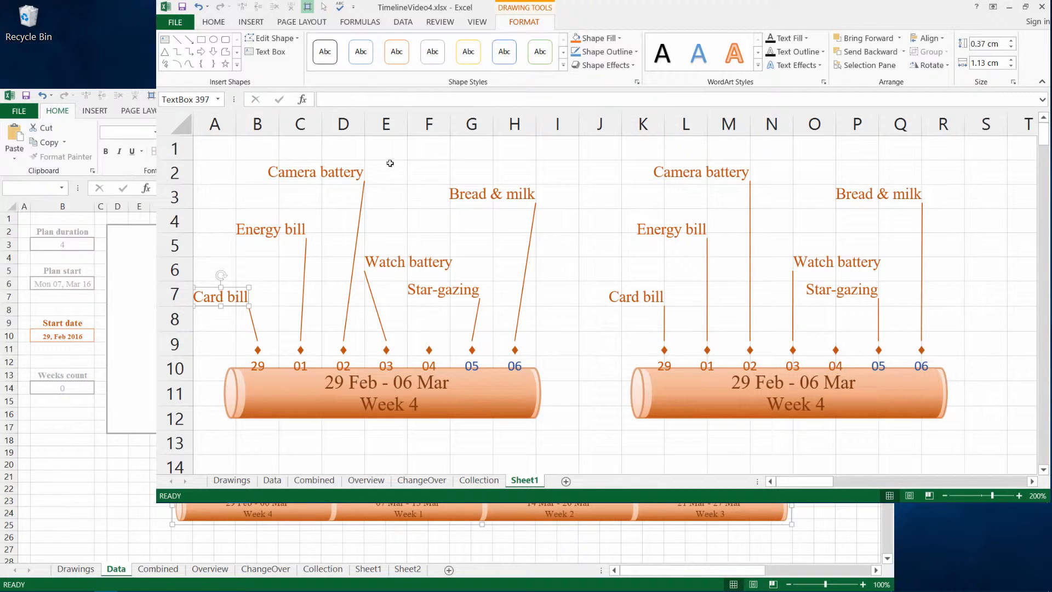
{"action": "left_click", "coordinate": [210, 148]}
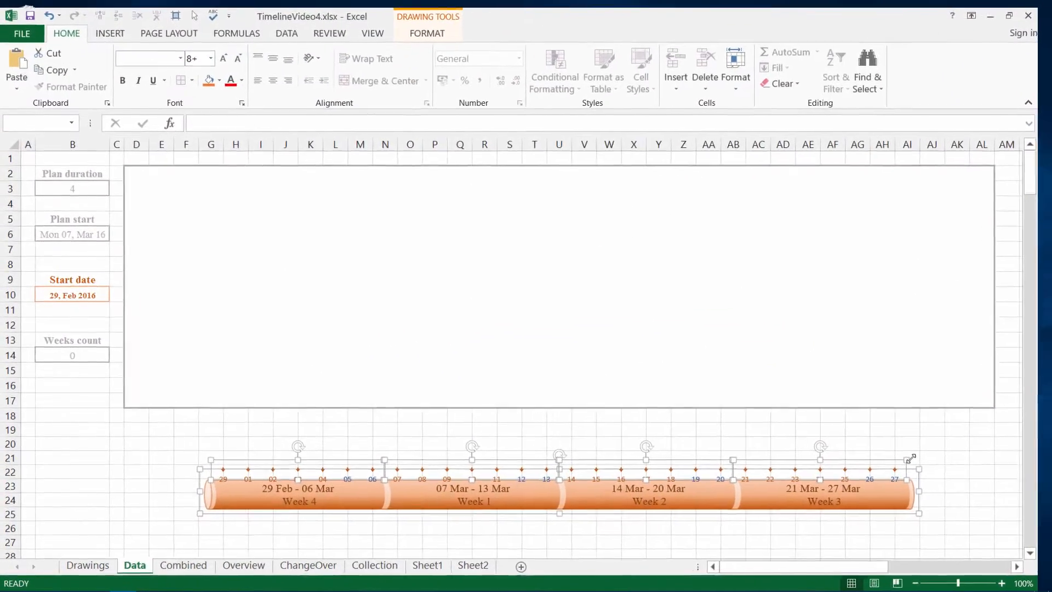
Step: Move the pasted timeline on the Data sheet straight up into the display area, with its cylinder across rows 13 and 14
{"action": "key", "text": "Up"}
{"action": "key", "text": "Up"}
{"action": "key", "text": "Up"}
{"action": "key", "text": "Up"}
{"action": "key", "text": "Up"}
{"action": "key", "text": "Up"}
{"action": "key", "text": "Up"}
{"action": "key", "text": "Up"}
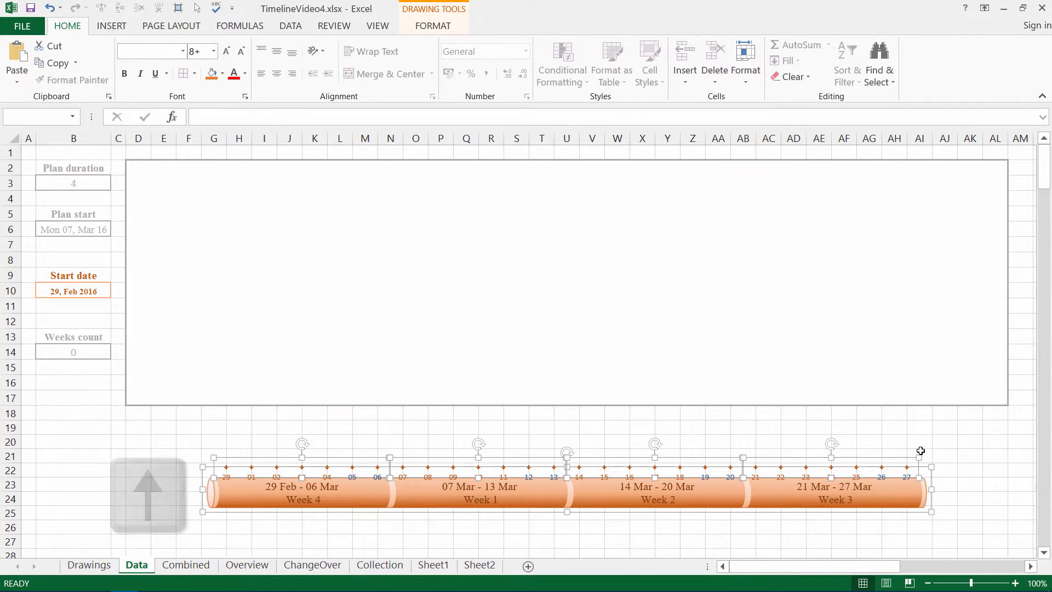
{"action": "key", "text": "Up"}
{"action": "key", "text": "Up"}
{"action": "key", "text": "Up"}
{"action": "key", "text": "Up"}
{"action": "key", "text": "Up"}
{"action": "key", "text": "Up"}
{"action": "key", "text": "Up"}
{"action": "key", "text": "Up"}
{"action": "key", "text": "Up"}
{"action": "key", "text": "Up"}
{"action": "key", "text": "Up"}
{"action": "key", "text": "Up"}
{"action": "key", "text": "Up"}
{"action": "key", "text": "Up"}
{"action": "key", "text": "Up"}
{"action": "key", "text": "Up"}
{"action": "key", "text": "Up"}
{"action": "key", "text": "Up"}
{"action": "key", "text": "Up"}
{"action": "key", "text": "Up"}
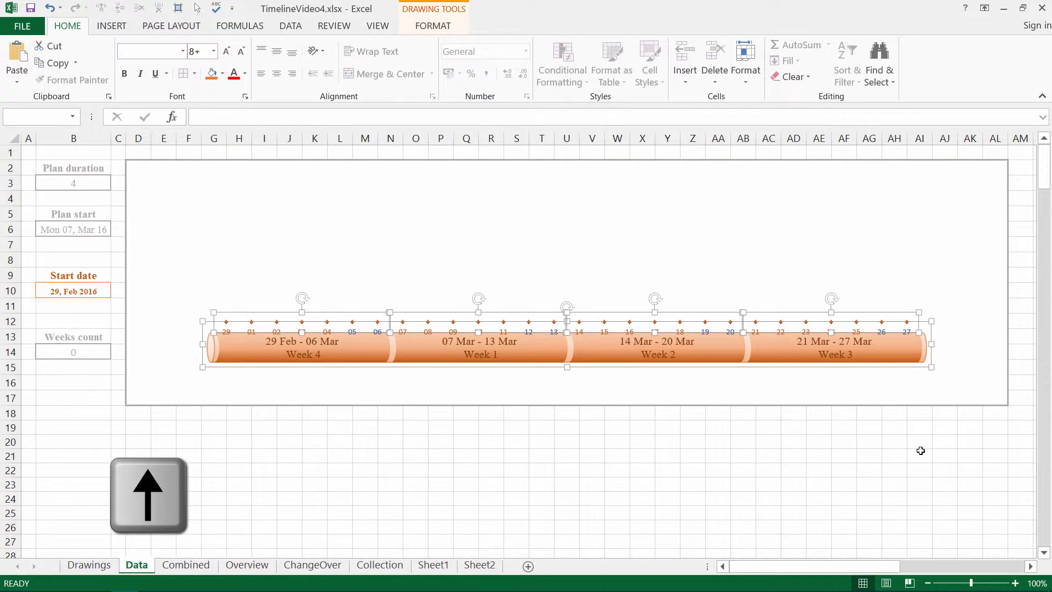
Step: Set the Start date in cell B10 to 7/3 to check the timeline's dynamic links
{"action": "left_click", "coordinate": [348, 256]}
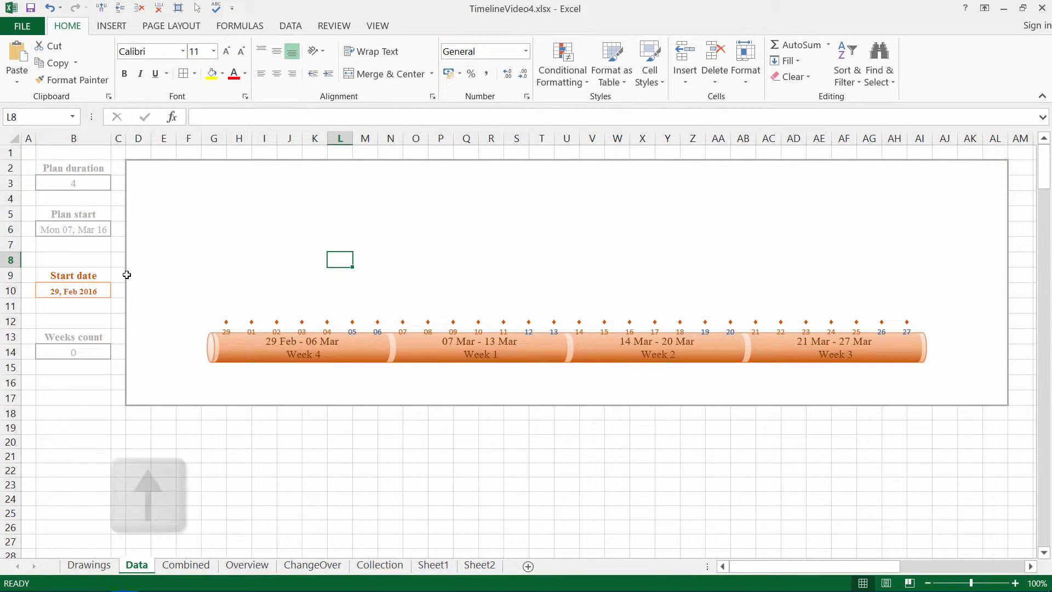
{"action": "left_click", "coordinate": [51, 291]}
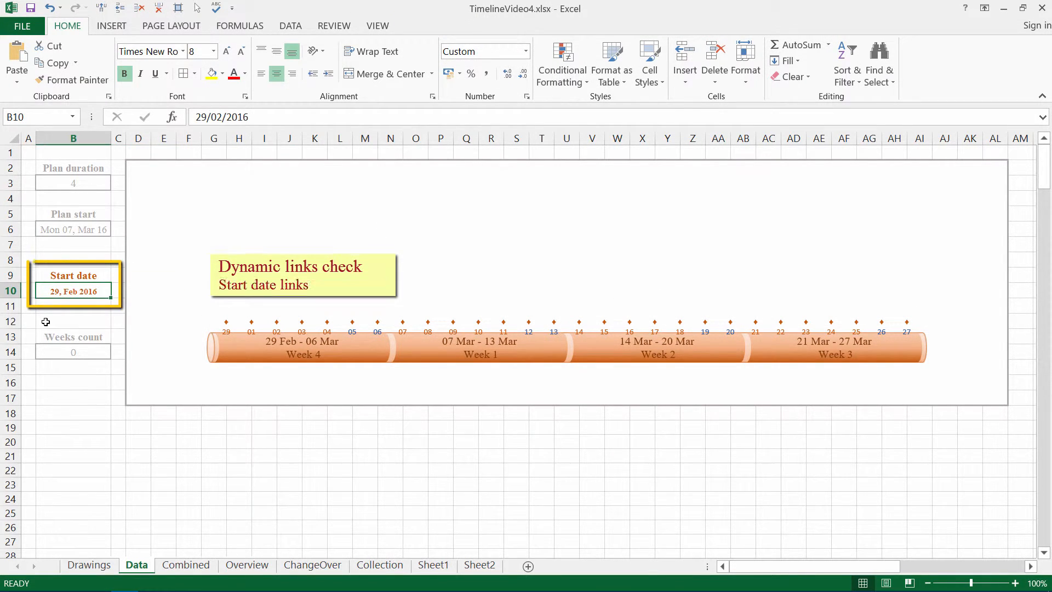
{"action": "type", "text": "7/"}
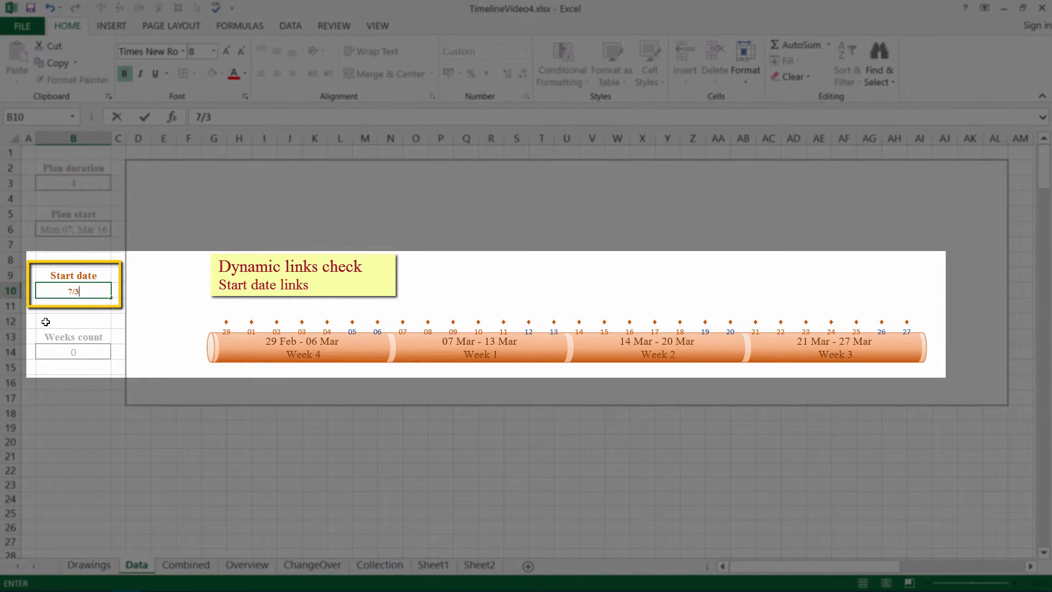
{"action": "type", "text": "3"}
{"action": "key", "text": "Return"}
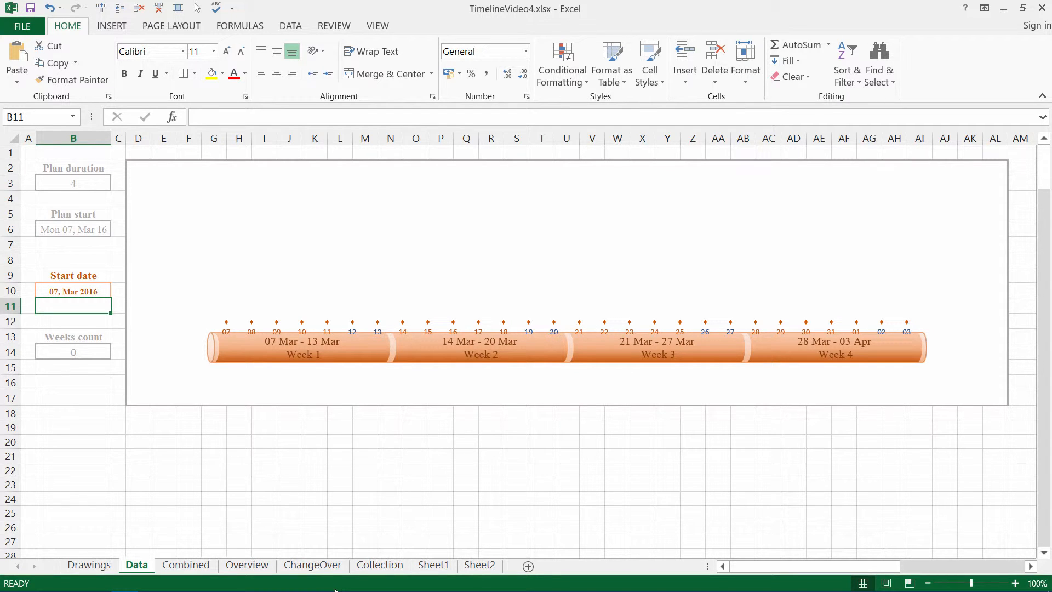
Step: Delete the "Time scale - dynamic links creation" heading and all its leftover drawing objects below the display area
{"action": "key", "text": "ctrl+Home"}
{"action": "left_click", "coordinate": [1037, 583]}
{"action": "left_click", "coordinate": [620, 342]}
{"action": "scroll", "coordinate": [263, 310], "scroll_direction": "down", "scroll_amount": 6}
{"action": "left_click", "coordinate": [197, 8]}
{"action": "left_click_drag", "start_coordinate": [18, 187], "coordinate": [460, 356]}
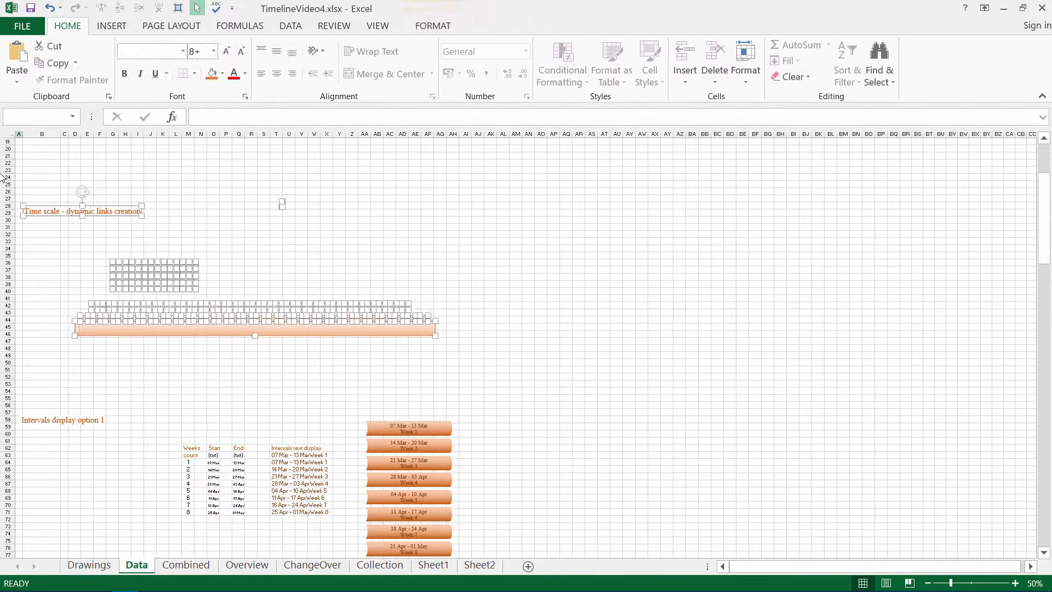
{"action": "key", "text": "Delete"}
Step: Delete the "Intervals display option 1" heading and week bars, and remove sheet rows 57 to 76 holding its table
{"action": "scroll", "coordinate": [310, 293], "scroll_direction": "down", "scroll_amount": 6}
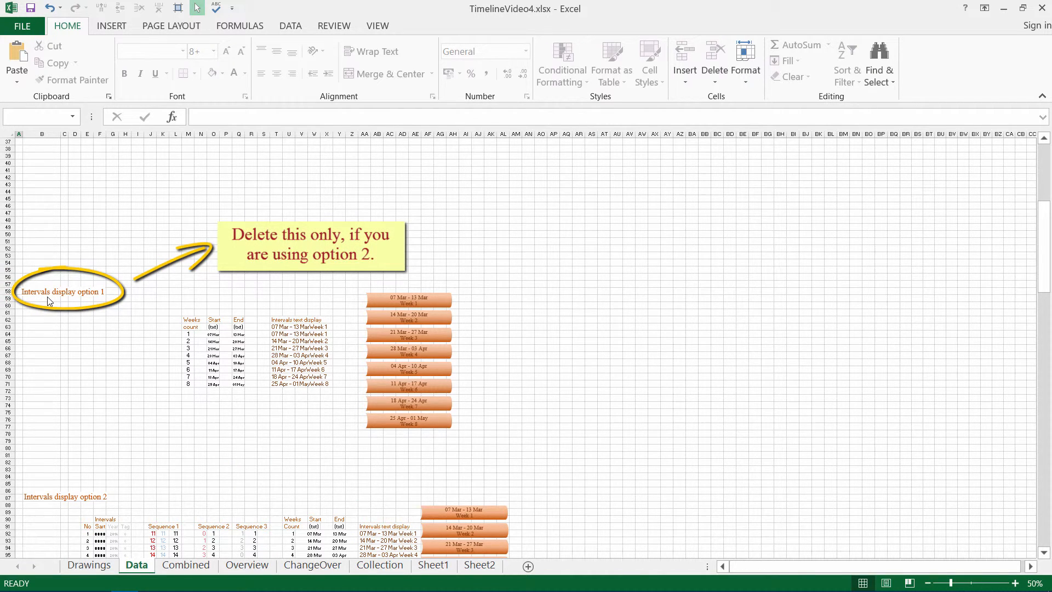
{"action": "mouse_move", "coordinate": [517, 452]}
{"action": "left_mouse_down"}
{"action": "mouse_move", "coordinate": [331, 324]}
{"action": "mouse_move", "coordinate": [11, 243]}
{"action": "left_mouse_up"}
{"action": "key", "text": "Delete"}
{"action": "key", "text": "Escape"}
{"action": "left_click_drag", "start_coordinate": [163, 284], "coordinate": [225, 419]}
{"action": "left_click", "coordinate": [139, 8]}
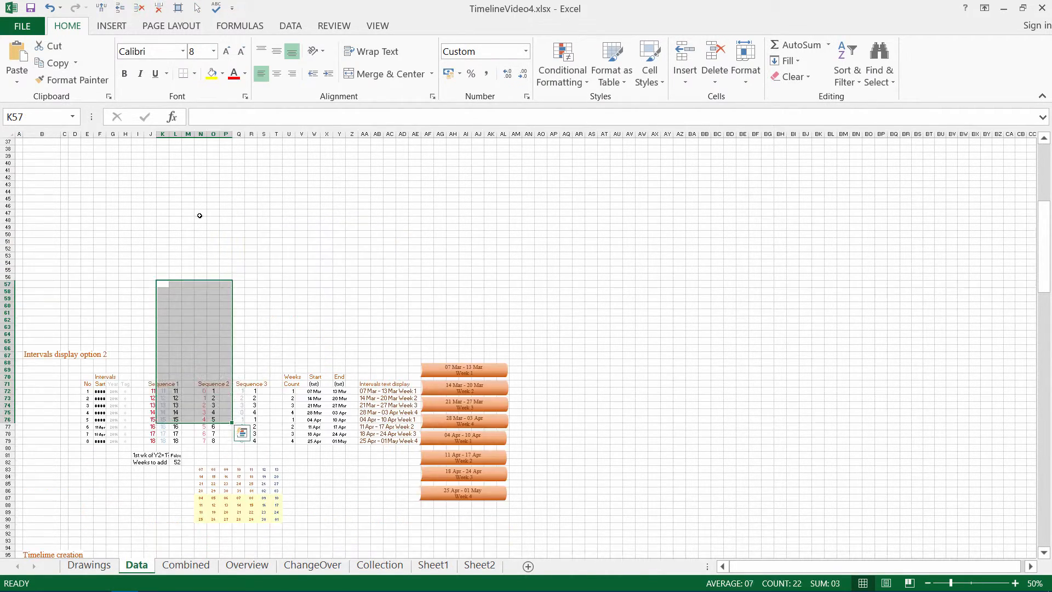
{"action": "left_click", "coordinate": [276, 227]}
Step: Delete the "Timeline creation" heading and its drawing objects below the option 2 tables
{"action": "scroll", "coordinate": [276, 226], "scroll_direction": "down", "scroll_amount": 7}
{"action": "left_click", "coordinate": [198, 8]}
{"action": "left_click_drag", "start_coordinate": [509, 465], "coordinate": [20, 384]}
{"action": "key", "text": "Delete"}
{"action": "scroll", "coordinate": [108, 228], "scroll_direction": "up", "scroll_amount": 16}
{"action": "key", "text": "Escape"}
Step: Remove the empty sheet rows 20 to 65 between the display area and the "Intervals display option 2" block
{"action": "left_click", "coordinate": [65, 238]}
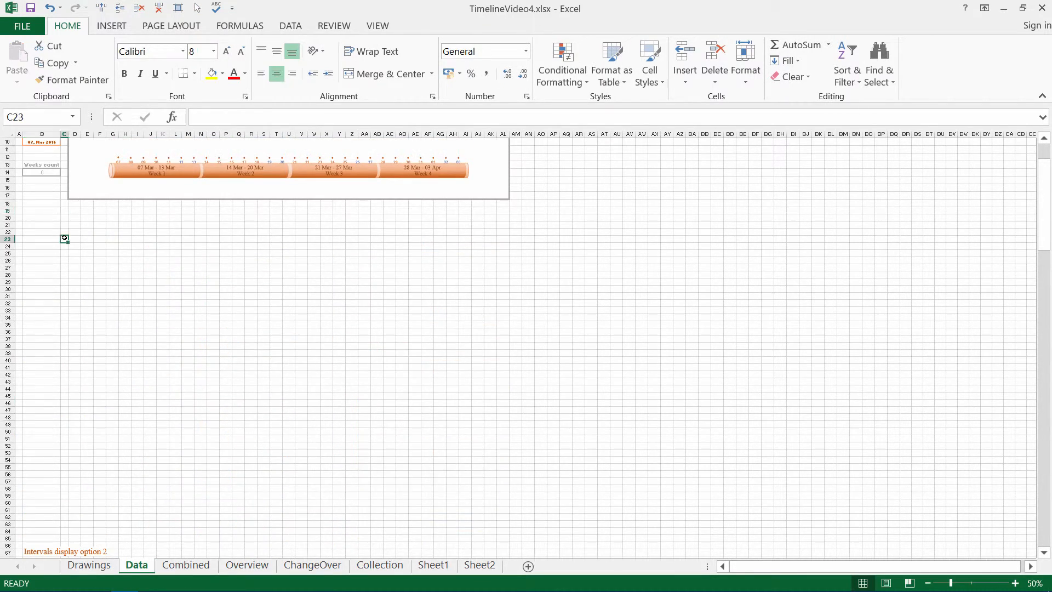
{"action": "left_click_drag", "start_coordinate": [42, 218], "coordinate": [539, 537]}
{"action": "left_click", "coordinate": [139, 8]}
{"action": "left_click", "coordinate": [627, 301]}
{"action": "left_click", "coordinate": [1035, 583]}
{"action": "left_click", "coordinate": [599, 232]}
{"action": "left_click", "coordinate": [617, 343]}
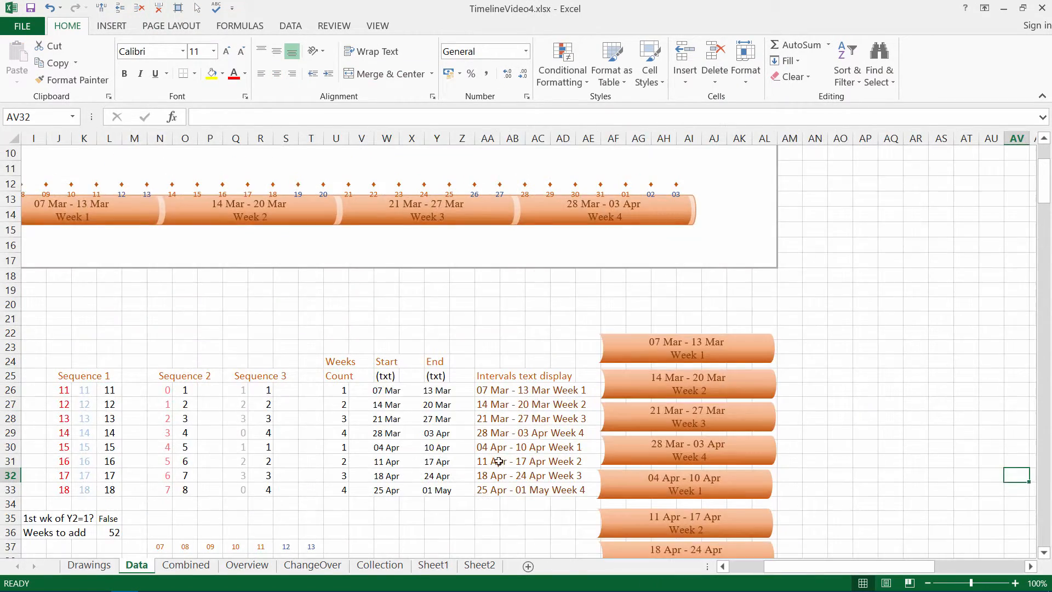
Step: Cut the whole "Intervals display option 2" block with its tables and week bars, and paste it at cell BB2
{"action": "scroll", "coordinate": [483, 380], "scroll_direction": "up", "scroll_amount": 3}
{"action": "key", "text": "ctrl+Home"}
{"action": "left_click", "coordinate": [1037, 583]}
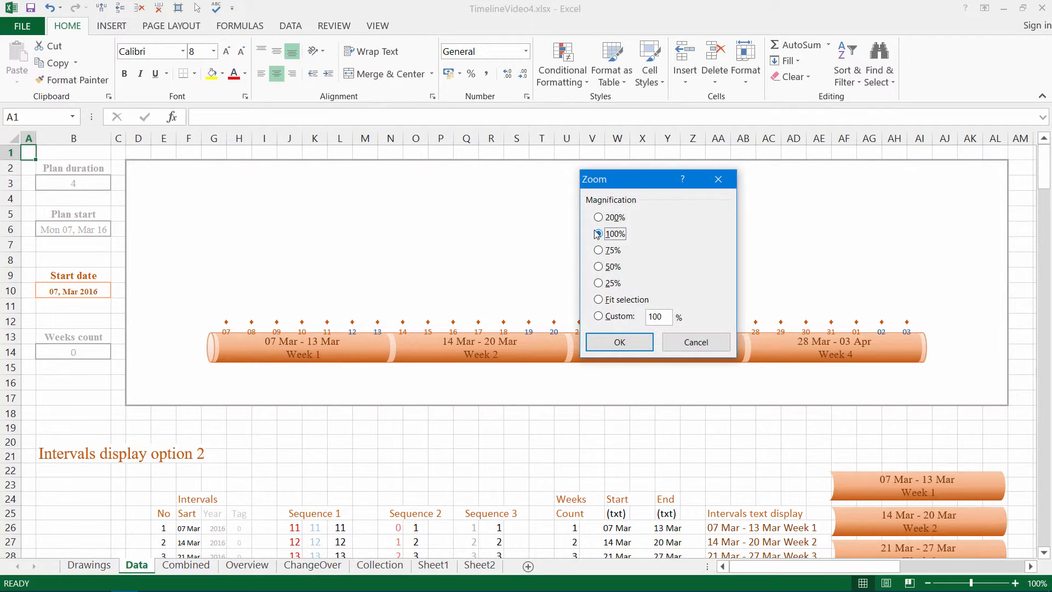
{"action": "left_click", "coordinate": [603, 267]}
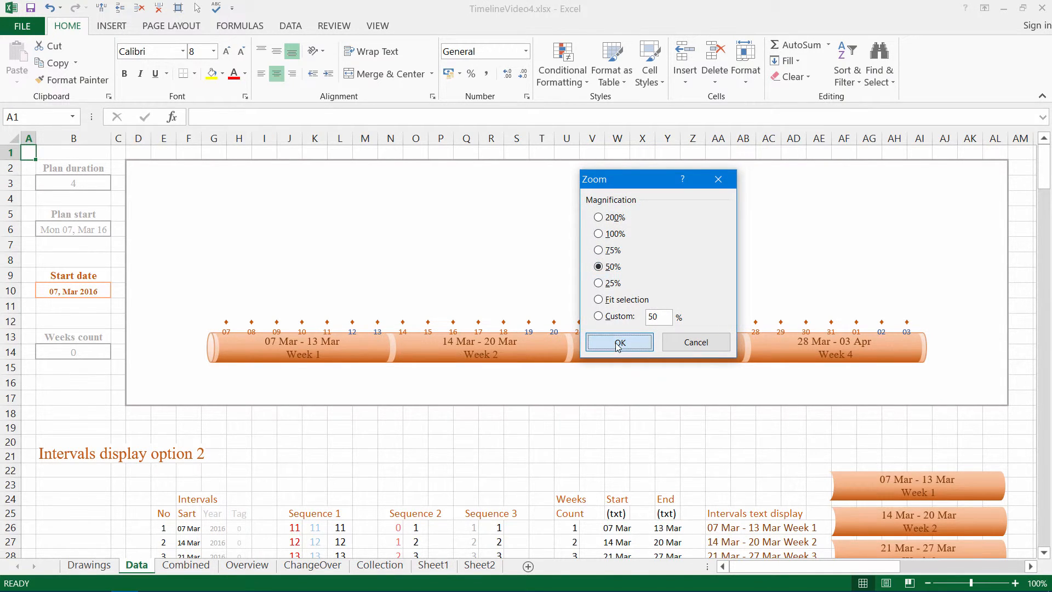
{"action": "left_click", "coordinate": [617, 342]}
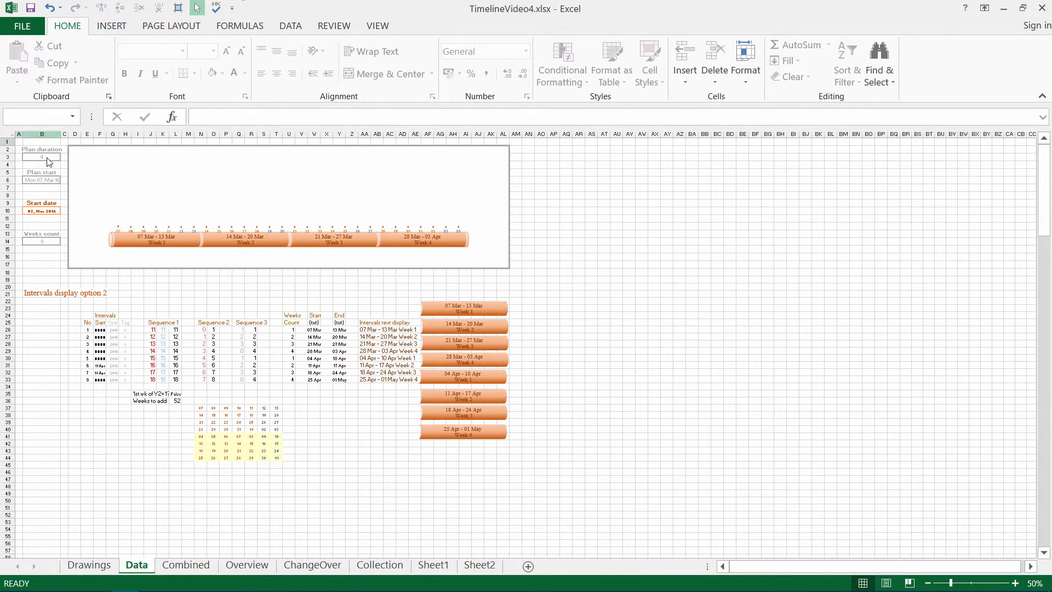
{"action": "left_click", "coordinate": [37, 282]}
{"action": "left_click_drag", "start_coordinate": [35, 281], "coordinate": [559, 501]}
{"action": "key", "text": "ctrl+x"}
{"action": "left_click", "coordinate": [695, 150]}
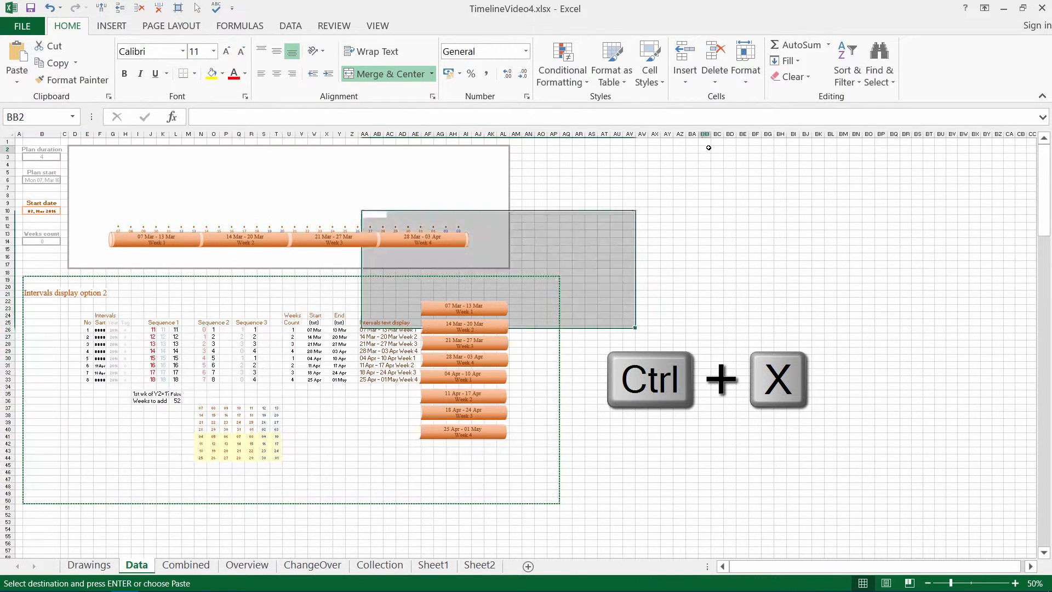
{"action": "key", "text": "ctrl+v"}
{"action": "left_click", "coordinate": [605, 288]}
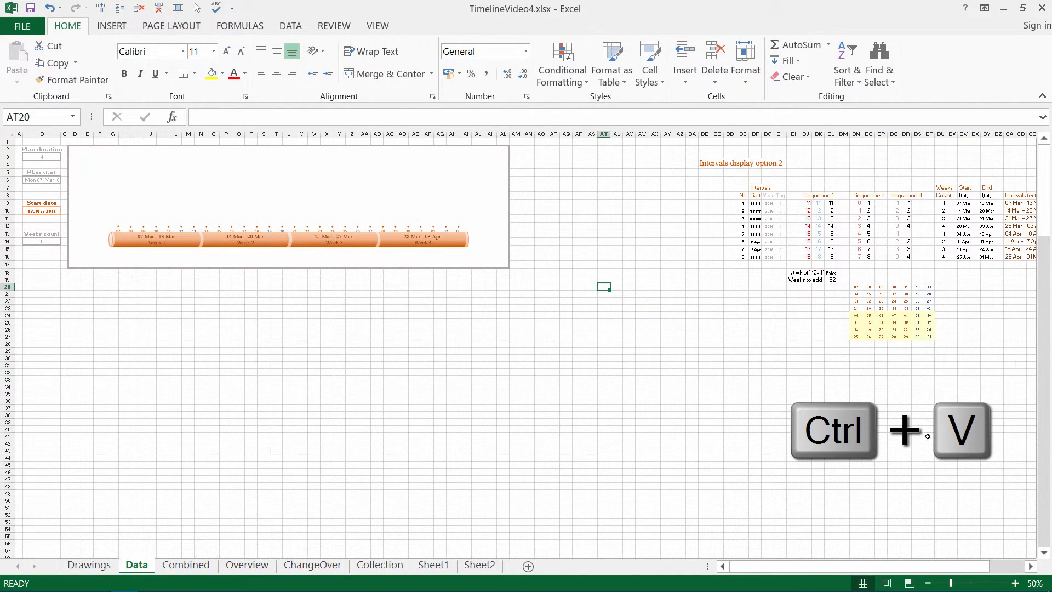
Step: Return the Data sheet to 100% magnification with the timeline display area in view from column A
{"action": "left_click", "coordinate": [1035, 583]}
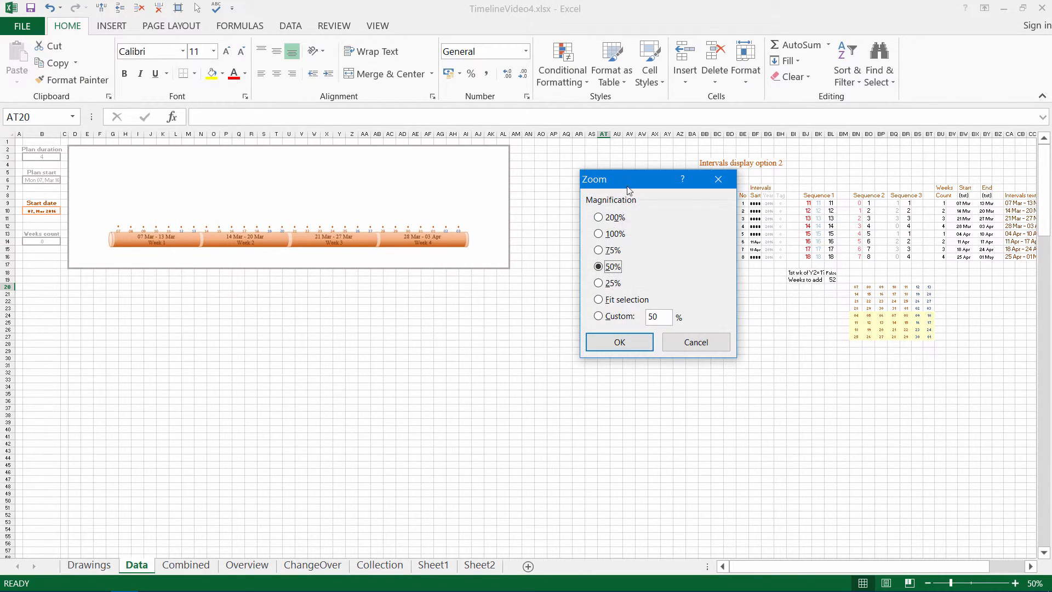
{"action": "left_click", "coordinate": [599, 235]}
{"action": "left_click", "coordinate": [620, 342]}
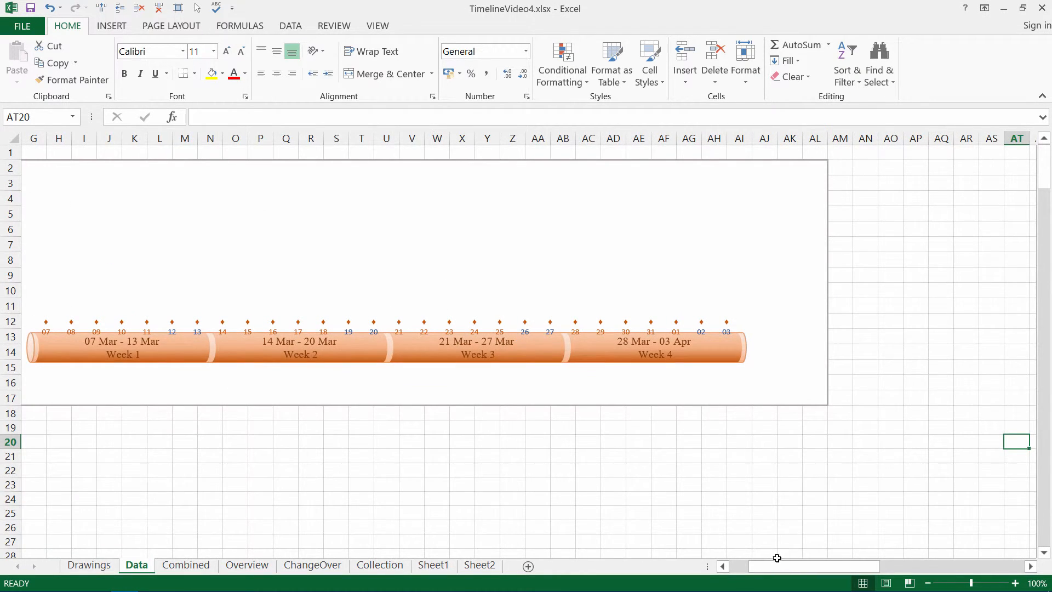
{"action": "left_click_drag", "start_coordinate": [770, 566], "coordinate": [721, 570]}
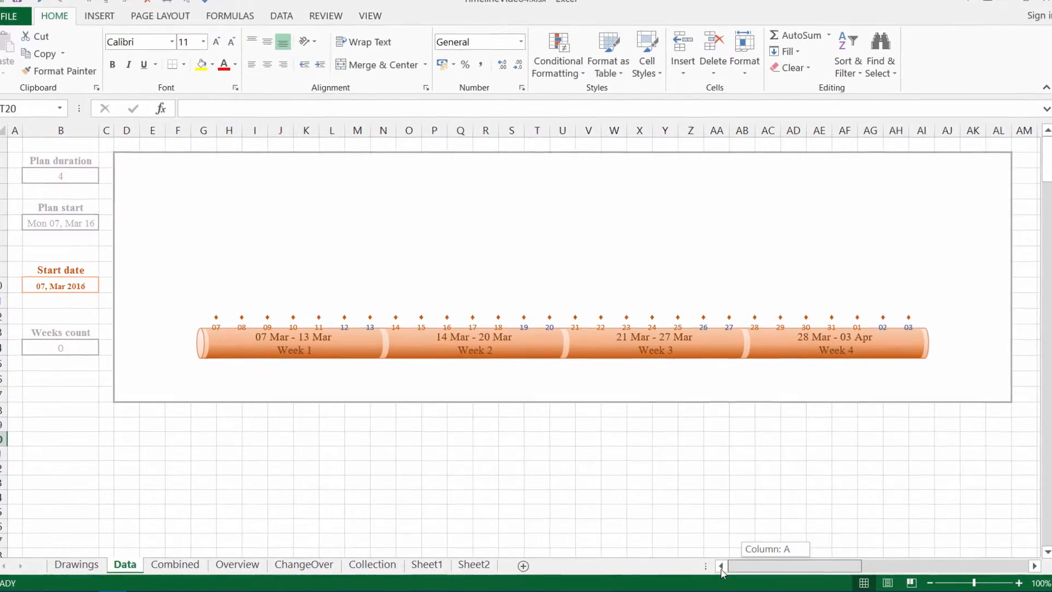